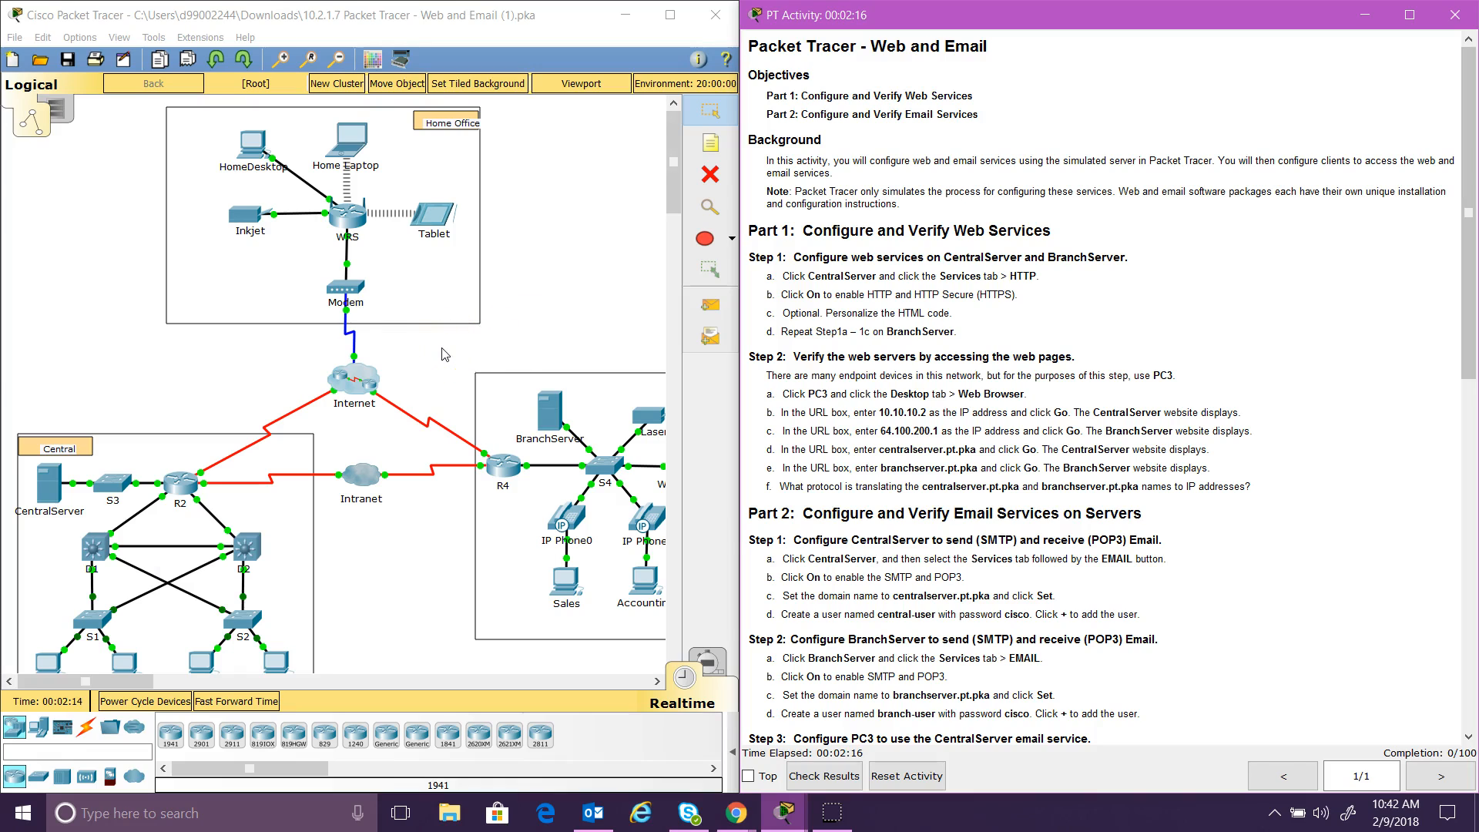
Step: Open CentralServer's Services settings and switch the HTTP service on
{"action": "left_click", "coordinate": [44, 491]}
{"action": "left_click", "coordinate": [832, 161]}
{"action": "left_click_drag", "start_coordinate": [832, 160], "coordinate": [485, 124]}
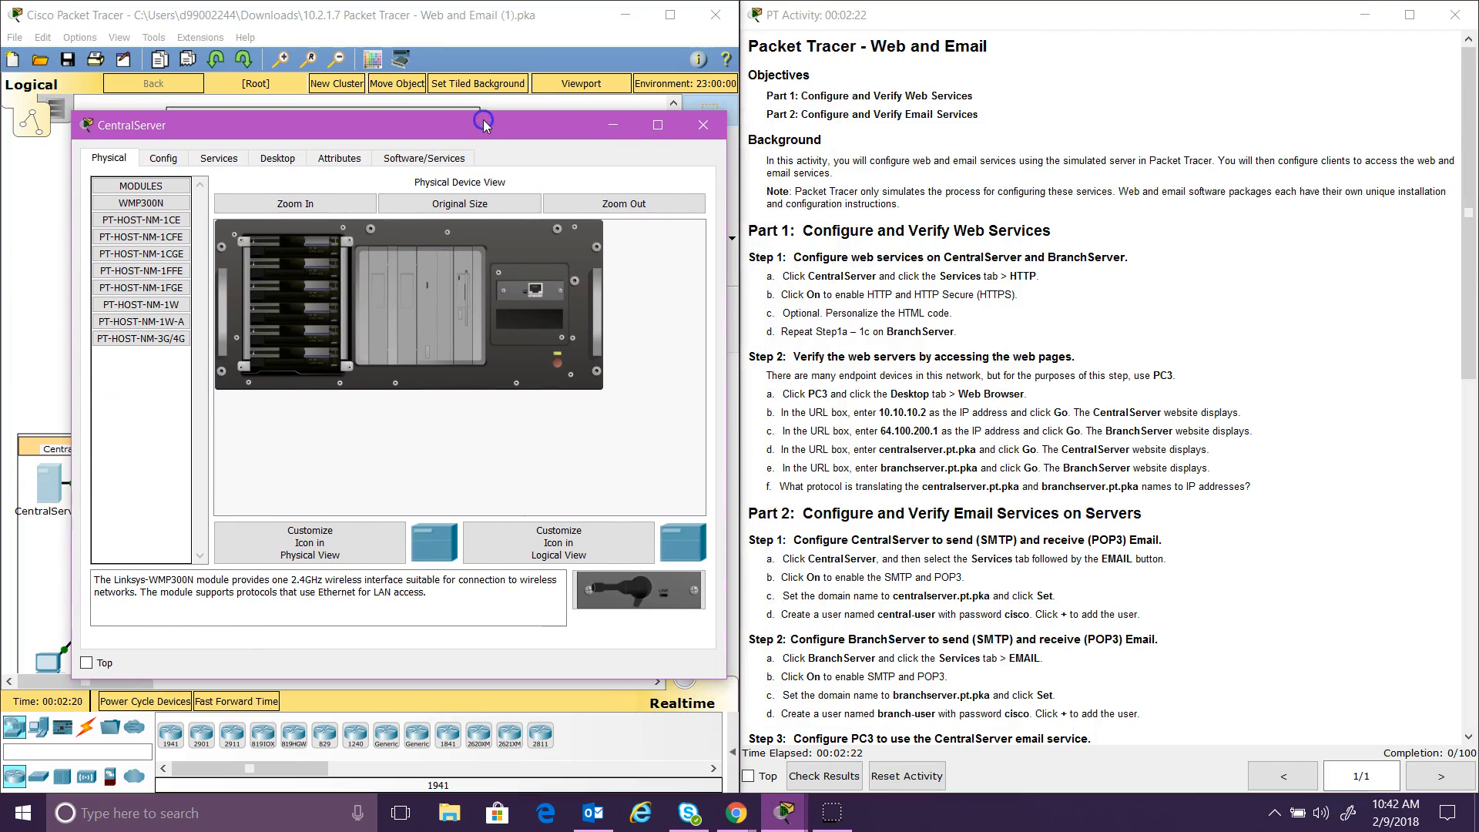
{"action": "left_click", "coordinate": [216, 159]}
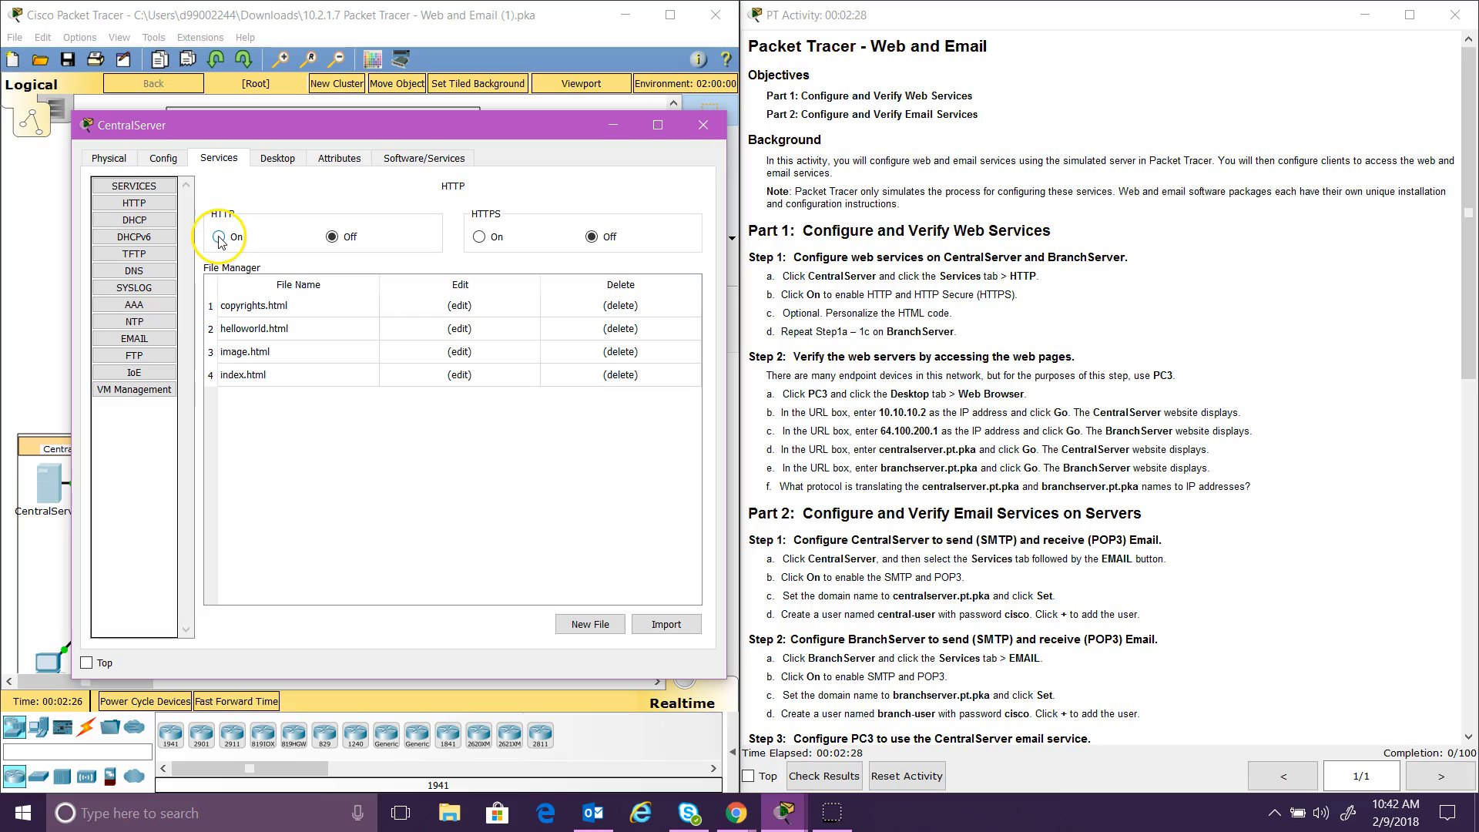
{"action": "left_click", "coordinate": [219, 239]}
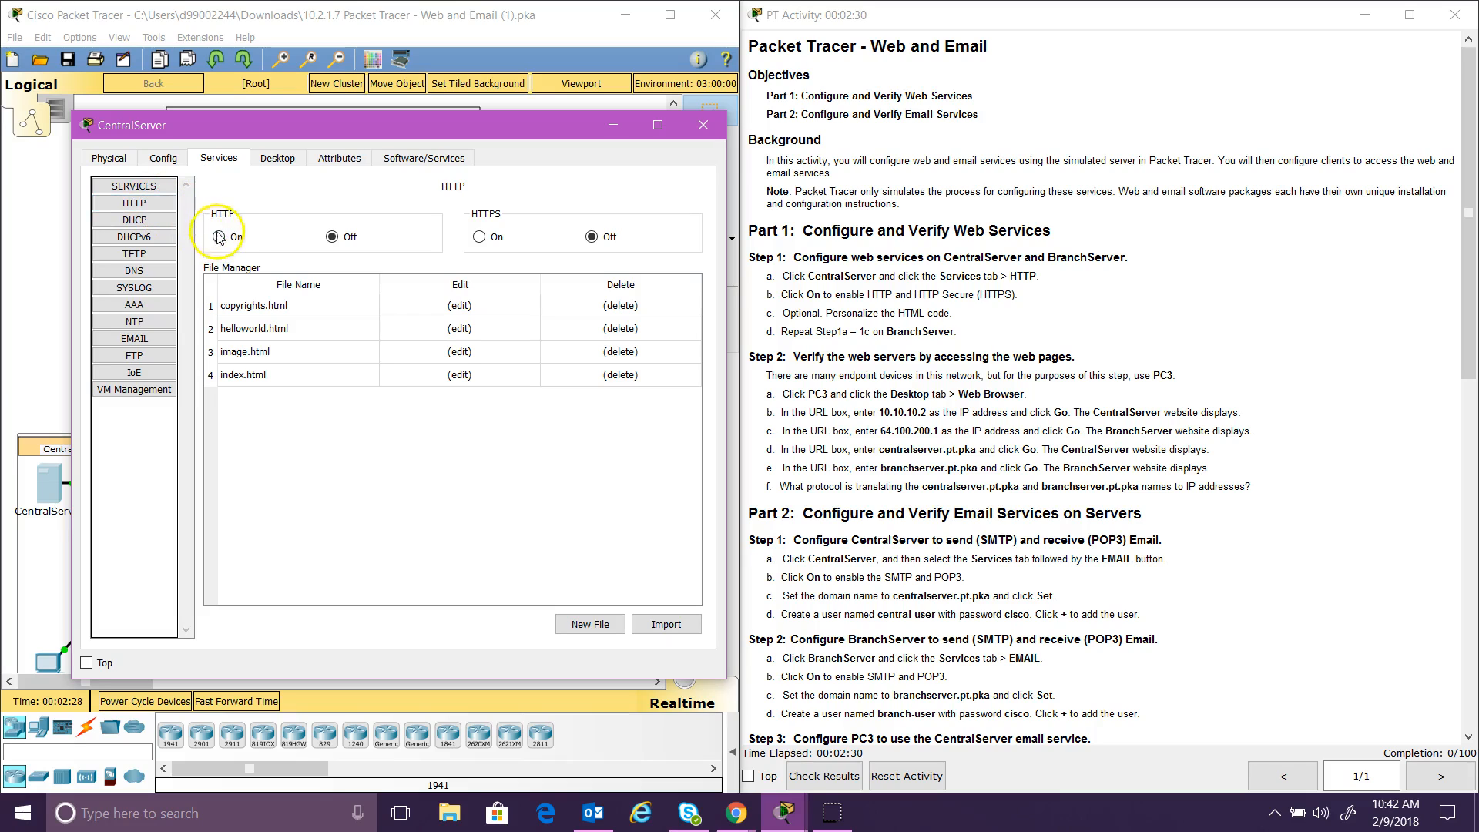
Step: Look over the DHCP, DHCPv6 and TFTP settings, then switch HTTPS on under HTTP
{"action": "left_click", "coordinate": [162, 222]}
{"action": "left_click", "coordinate": [162, 236]}
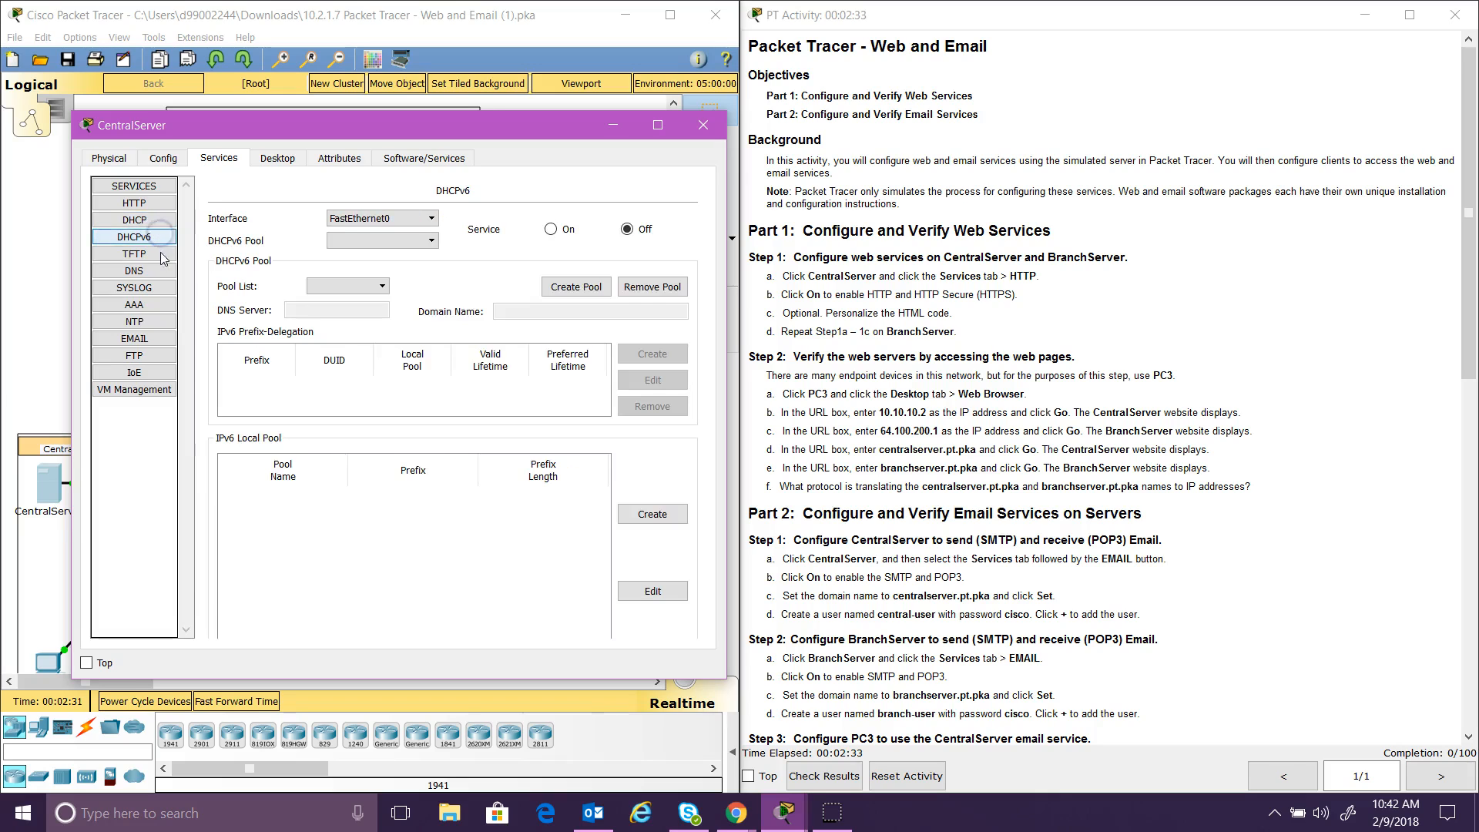
{"action": "left_click", "coordinate": [163, 255]}
{"action": "left_click", "coordinate": [160, 203]}
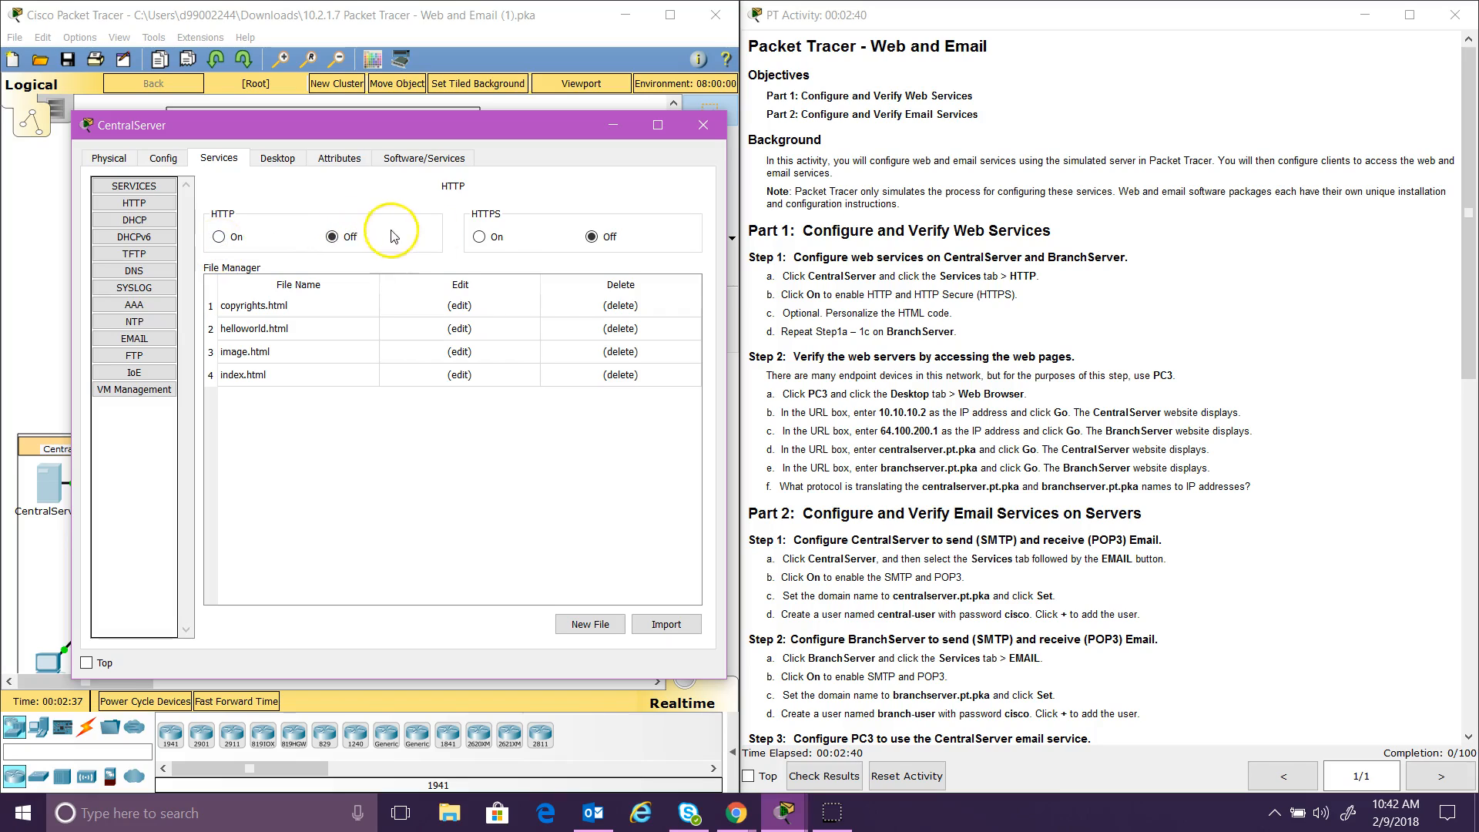
{"action": "left_click", "coordinate": [478, 237]}
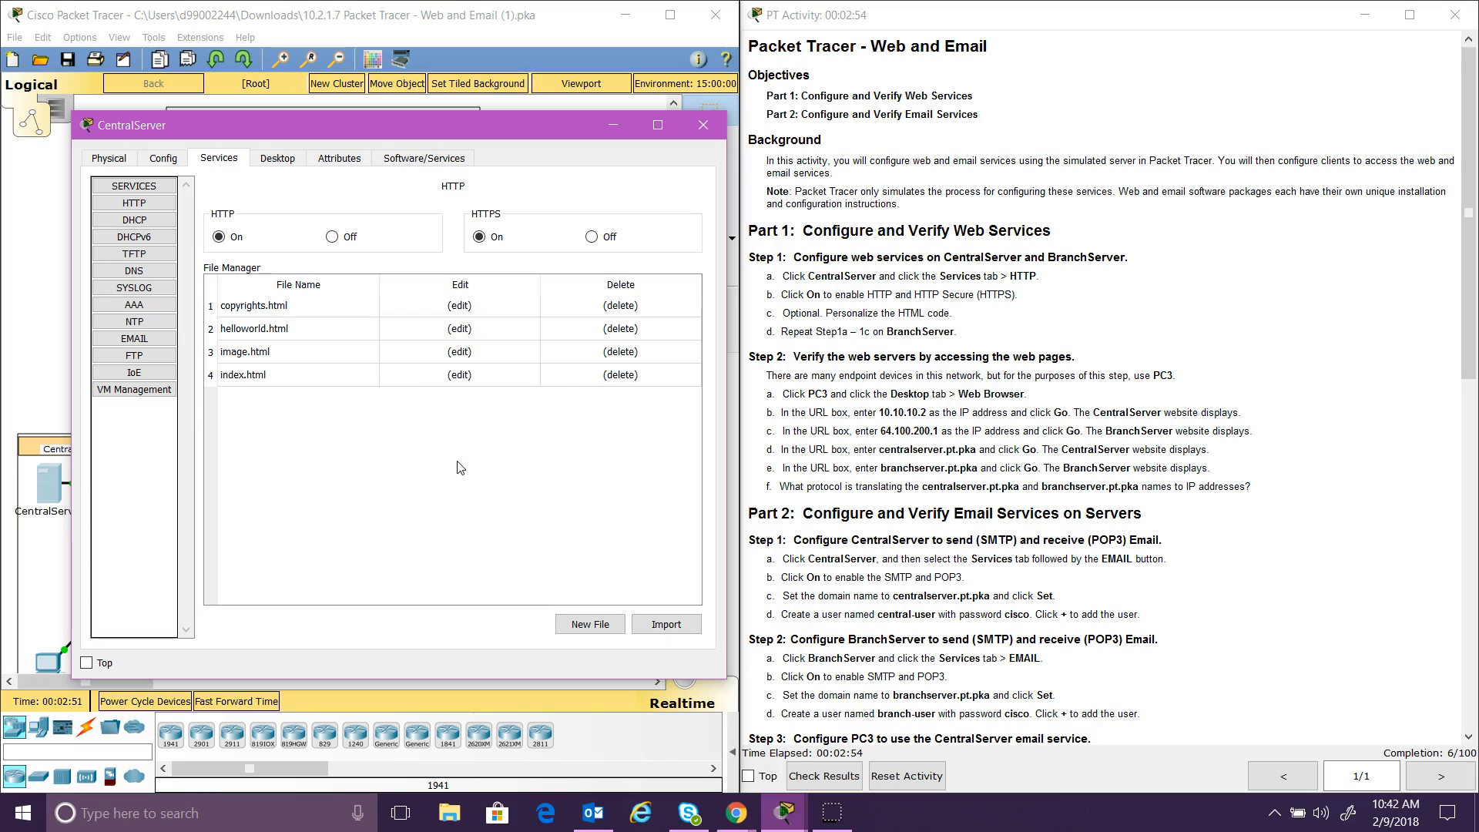
Step: Add an instructor sentence after 'Hello, world' in helloworld.html and save over the original
{"action": "left_click", "coordinate": [414, 440]}
{"action": "left_click", "coordinate": [273, 330]}
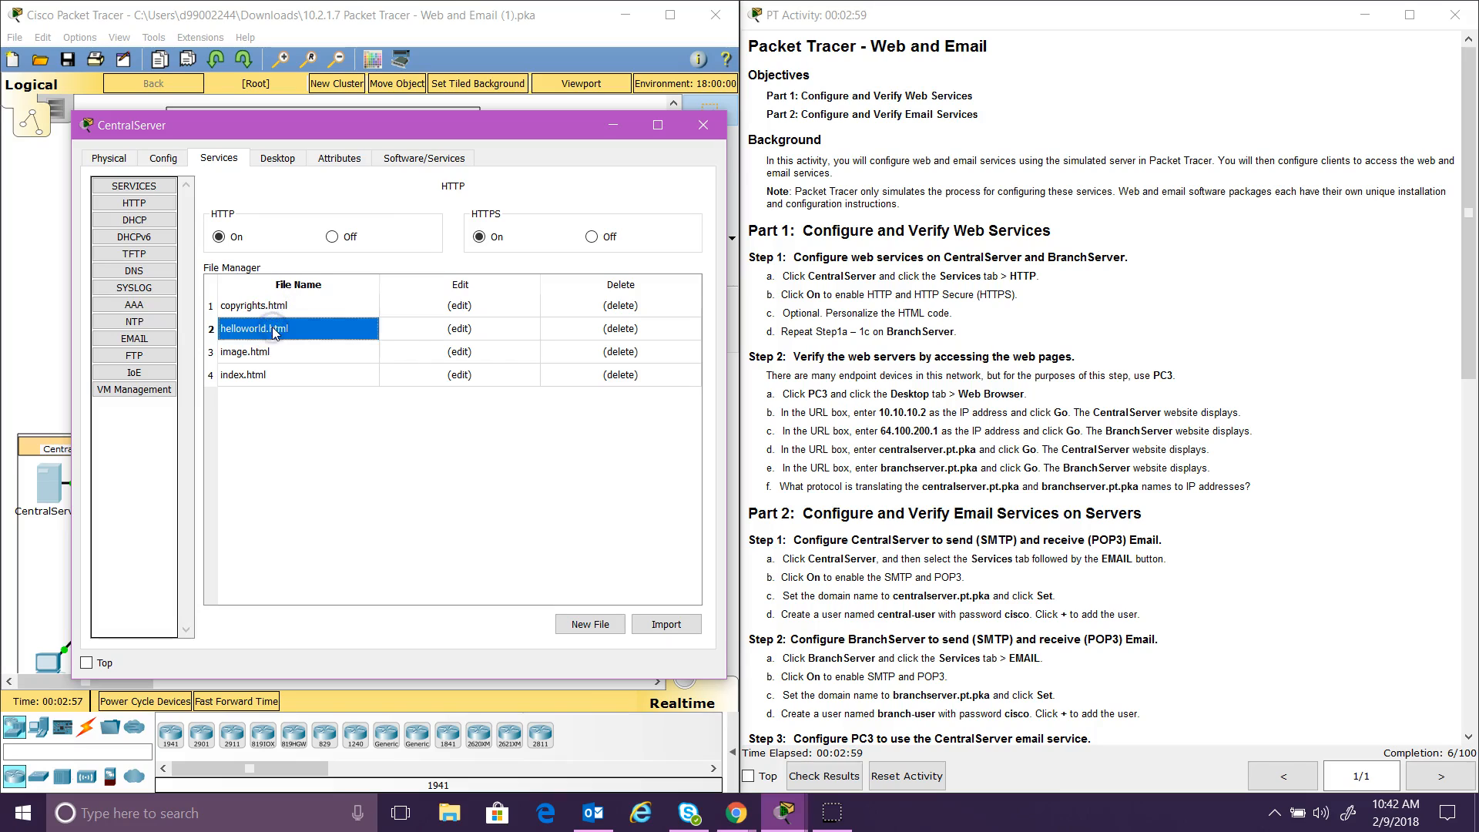
{"action": "left_click", "coordinate": [466, 328]}
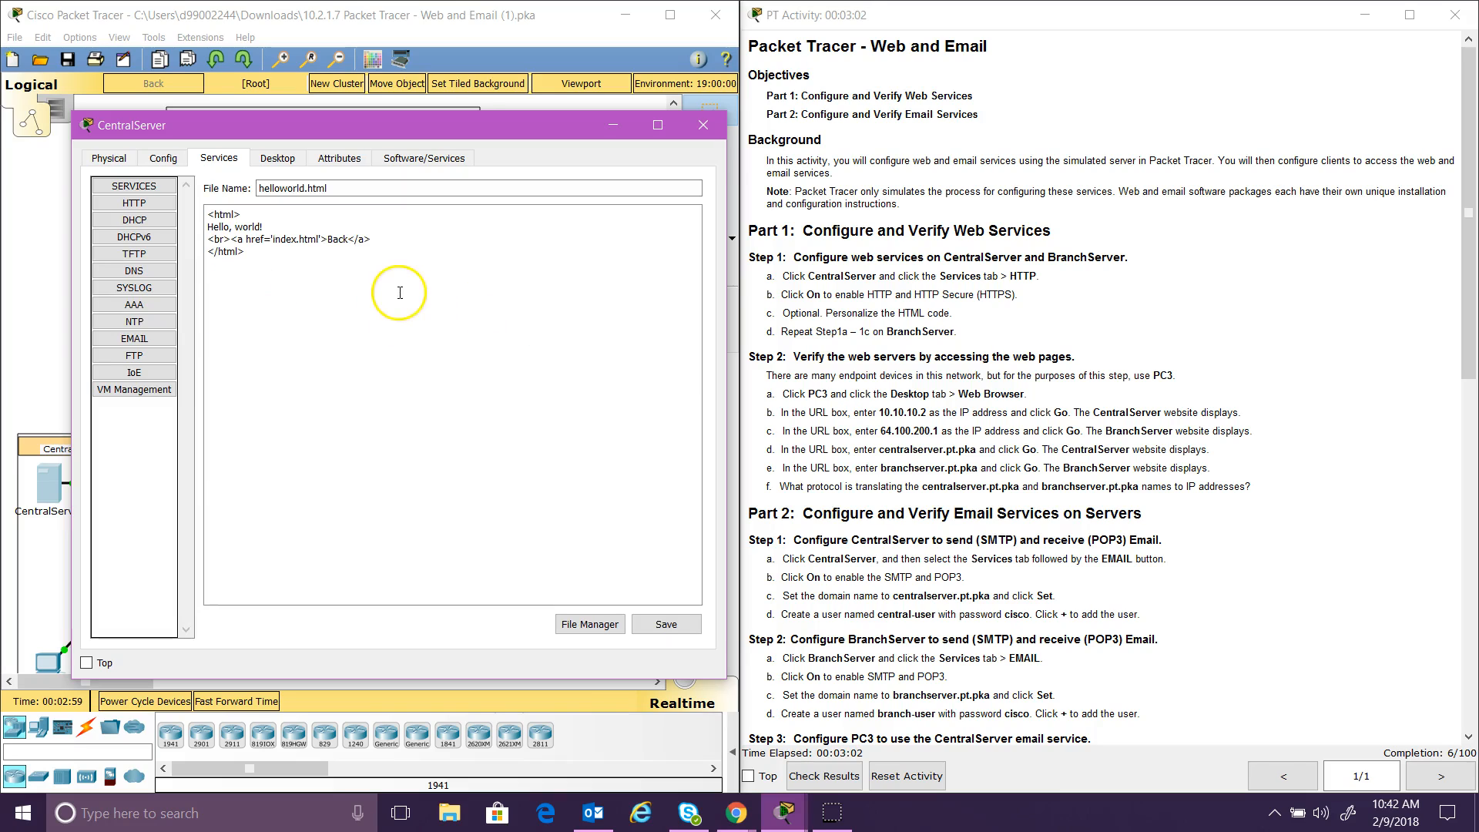
{"action": "left_click", "coordinate": [258, 225]}
{"action": "type", "text": "THis is Professor Halsey"}
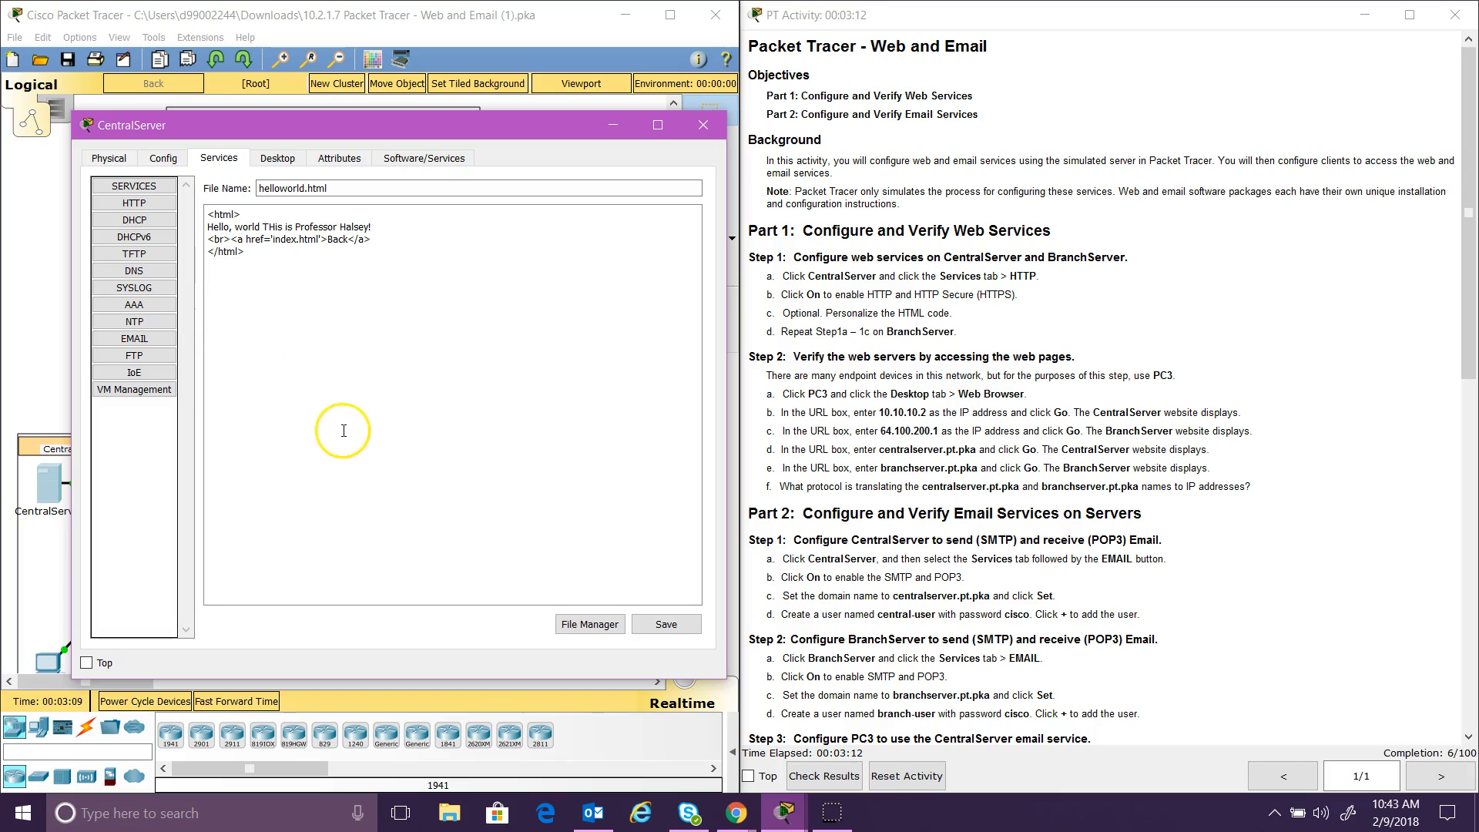
{"action": "left_click", "coordinate": [667, 628]}
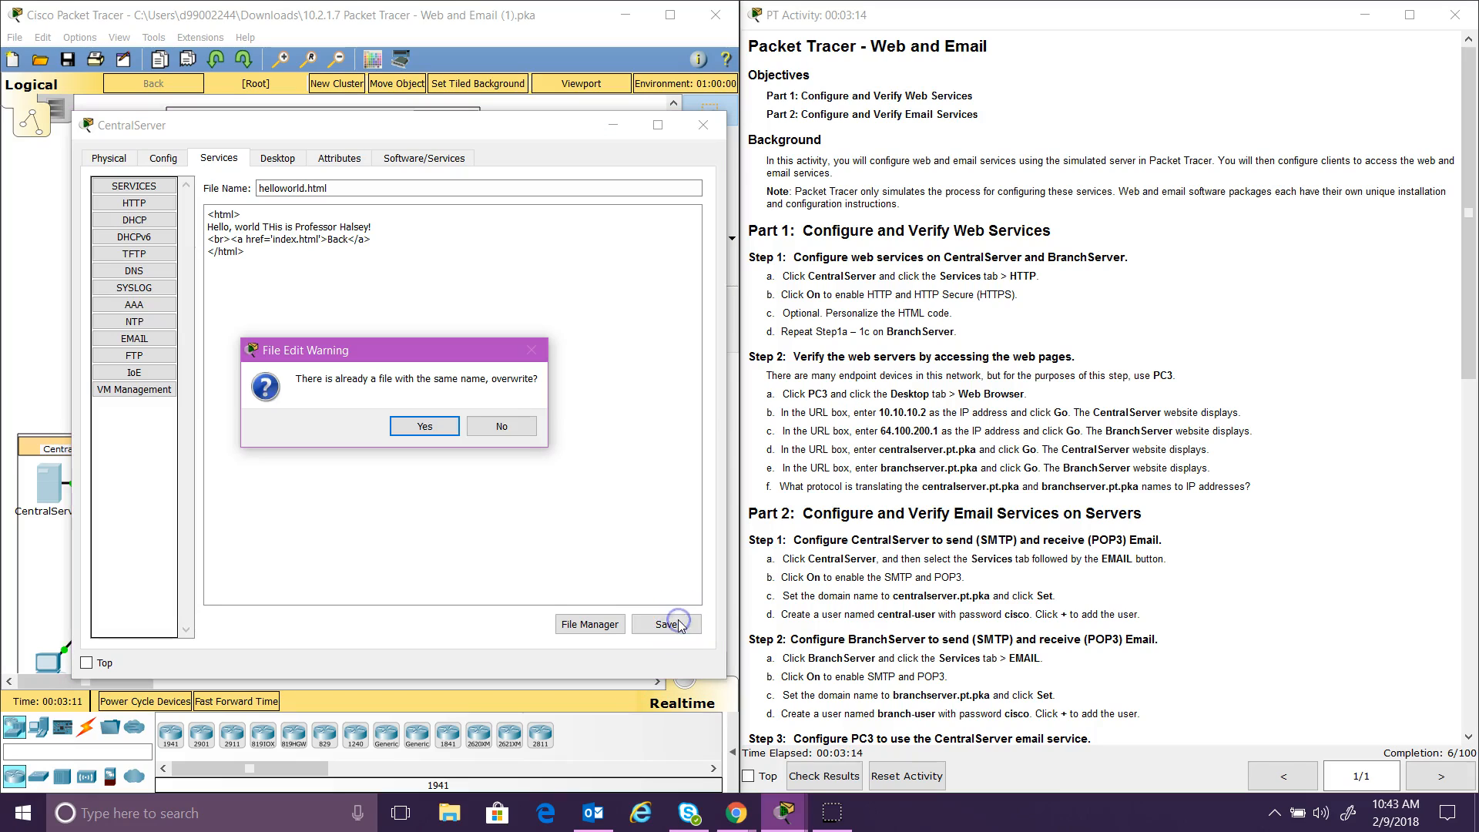
{"action": "left_click", "coordinate": [429, 429]}
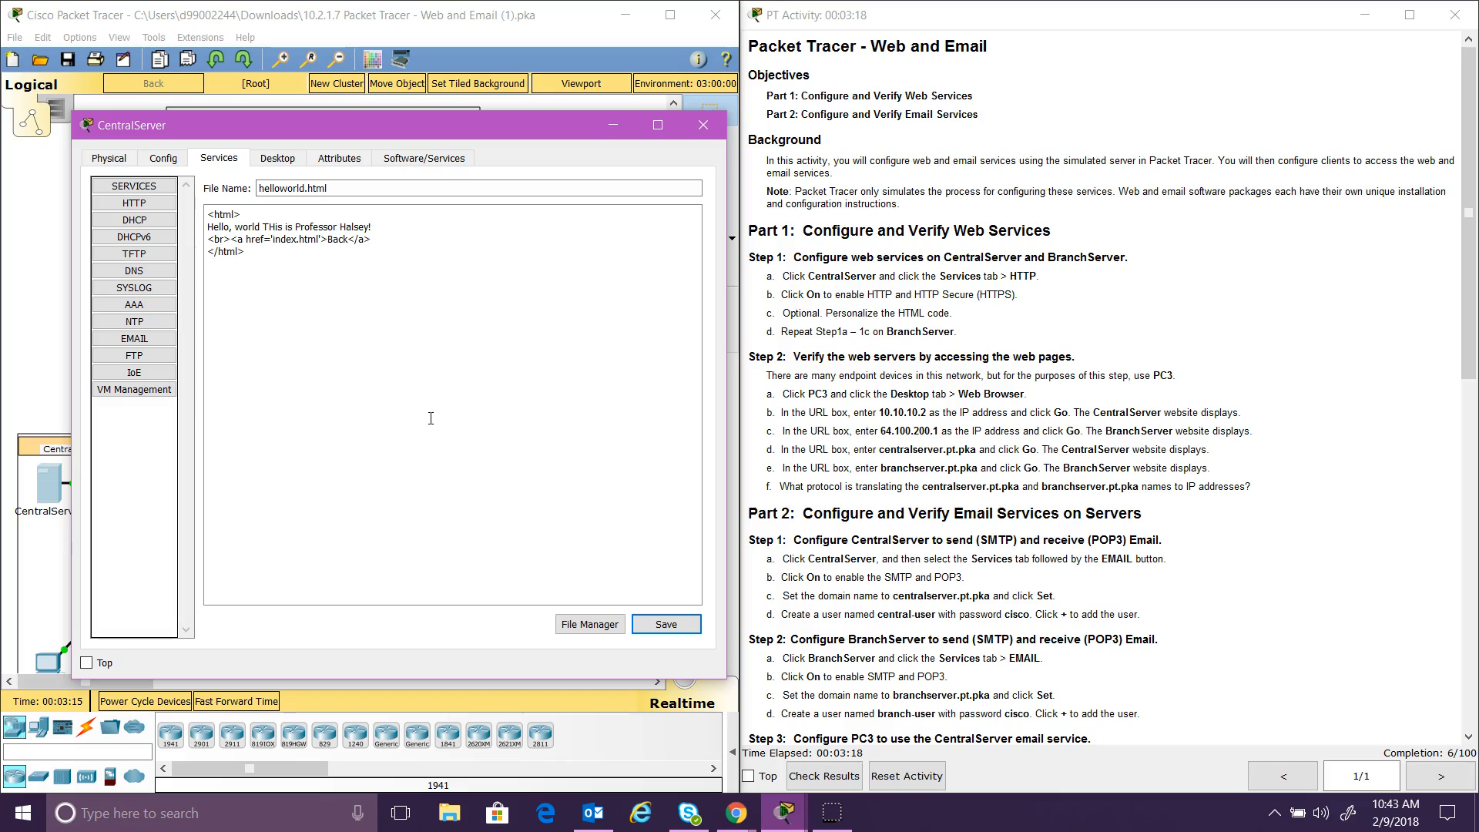
Step: Reopen helloworld.html to check the edit, view image.html's code, then close CentralServer
{"action": "left_click", "coordinate": [162, 212]}
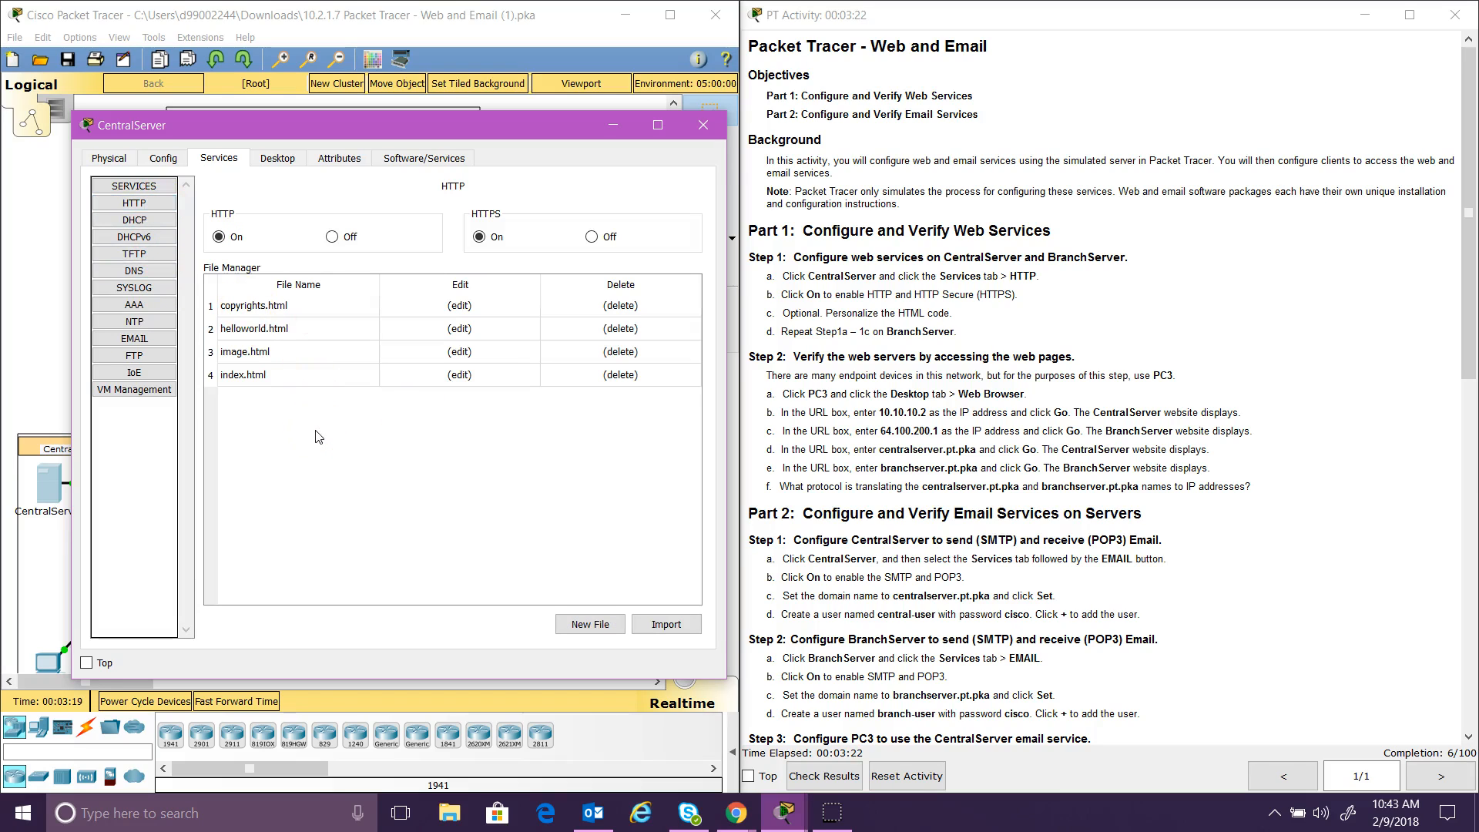
{"action": "left_click", "coordinate": [459, 328]}
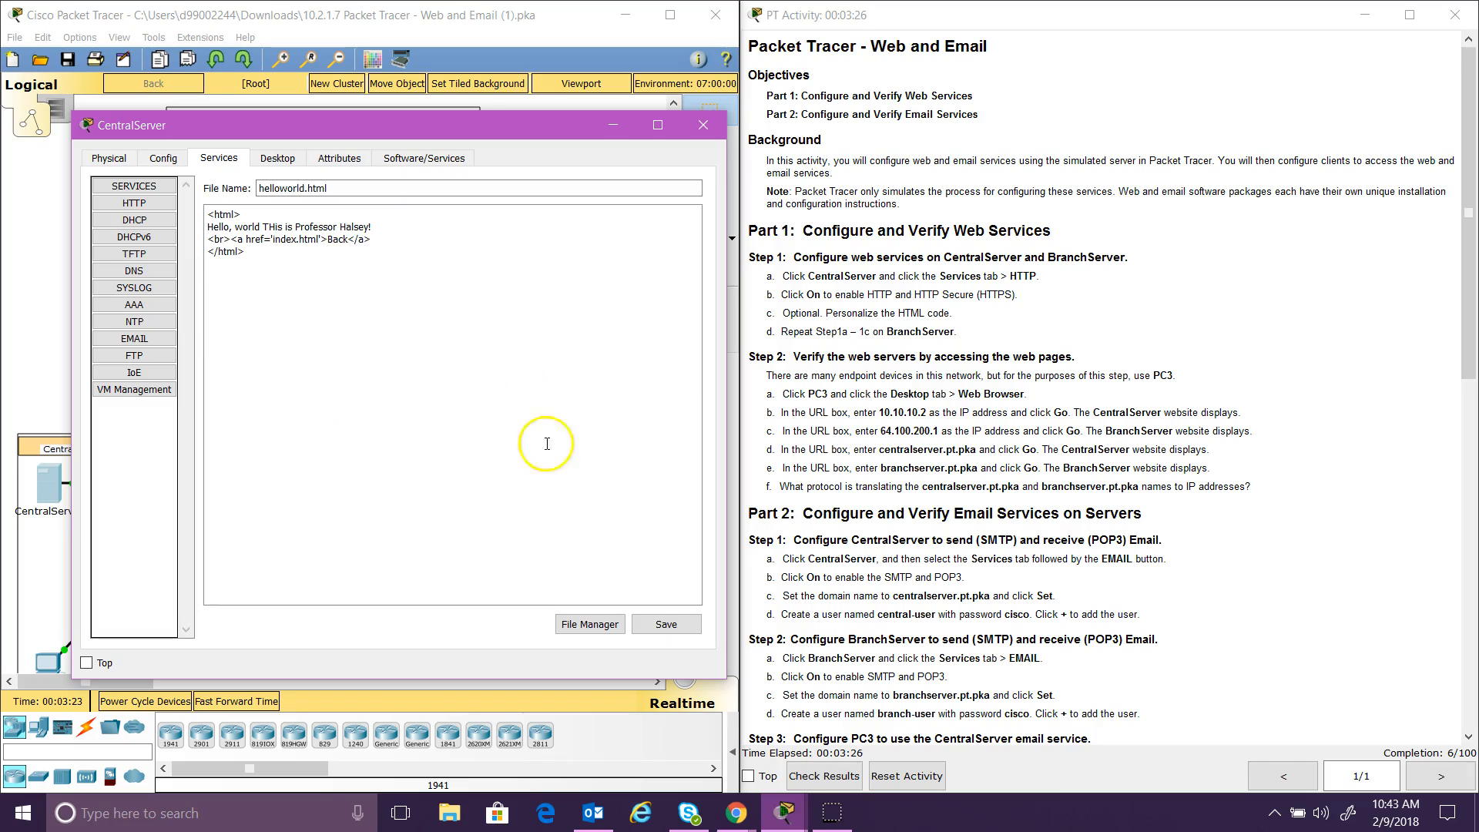
{"action": "left_click", "coordinate": [603, 625]}
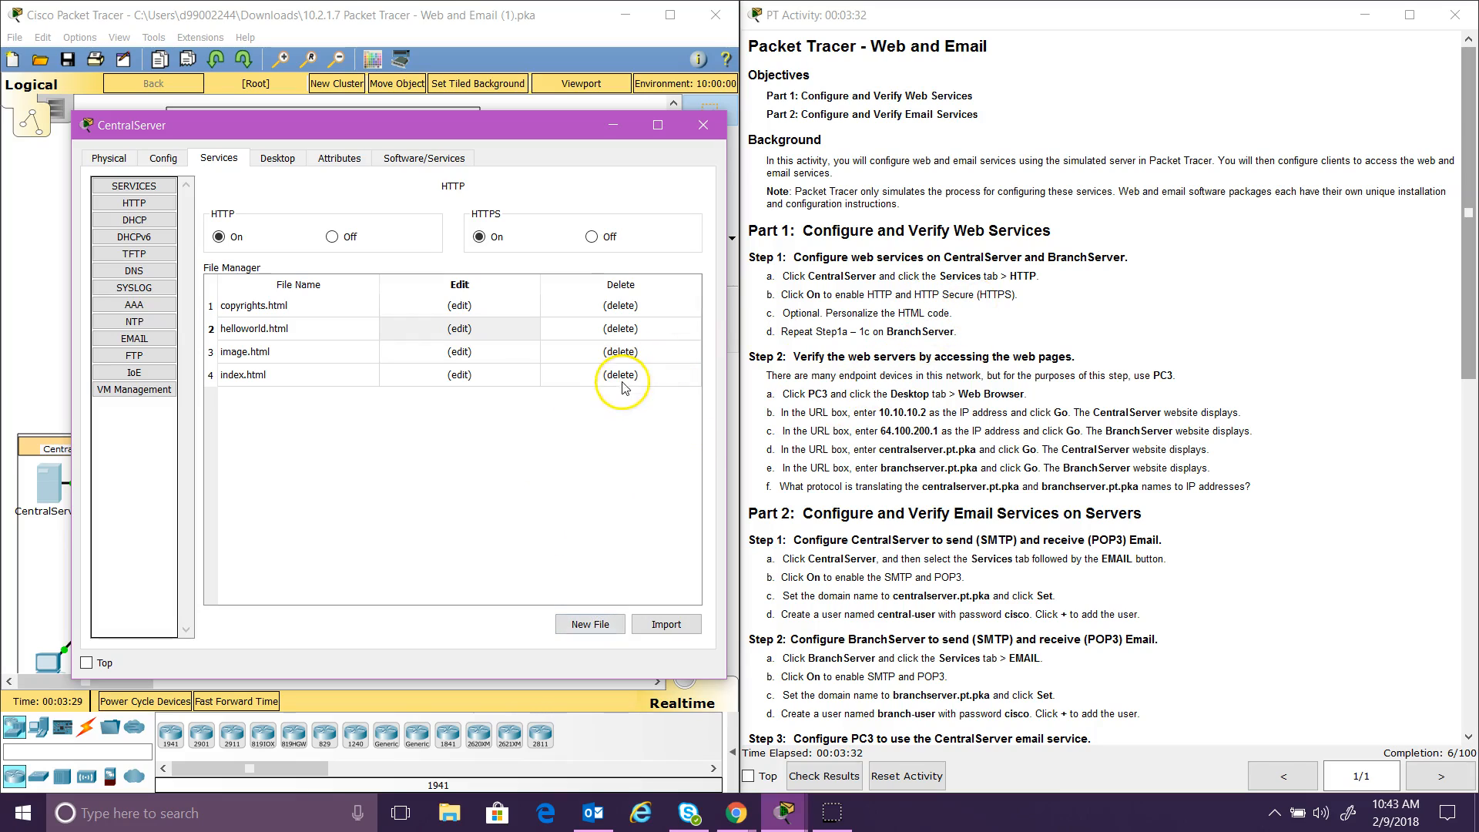
{"action": "left_click", "coordinate": [459, 351]}
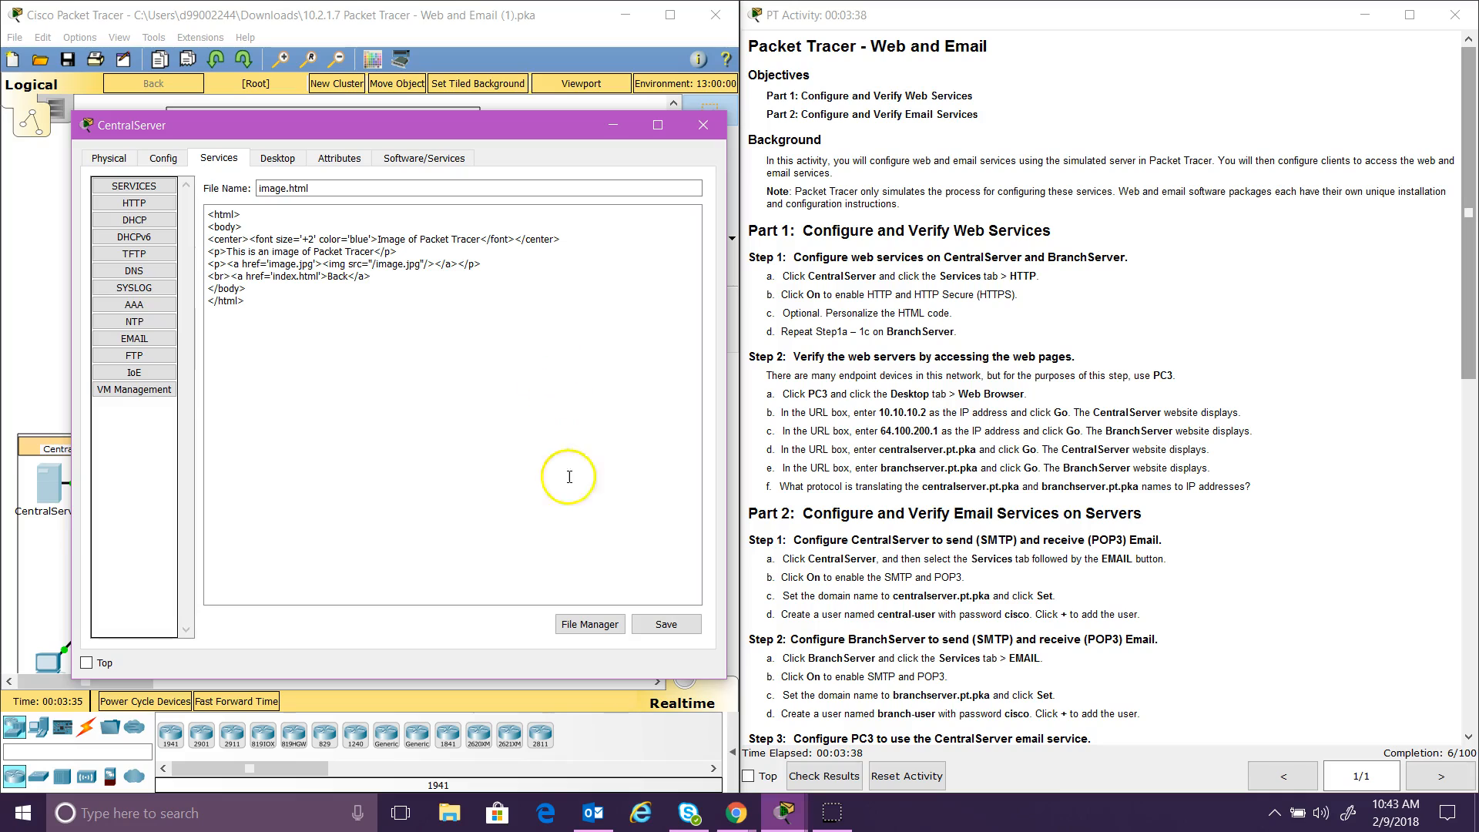
{"action": "left_click", "coordinate": [607, 628]}
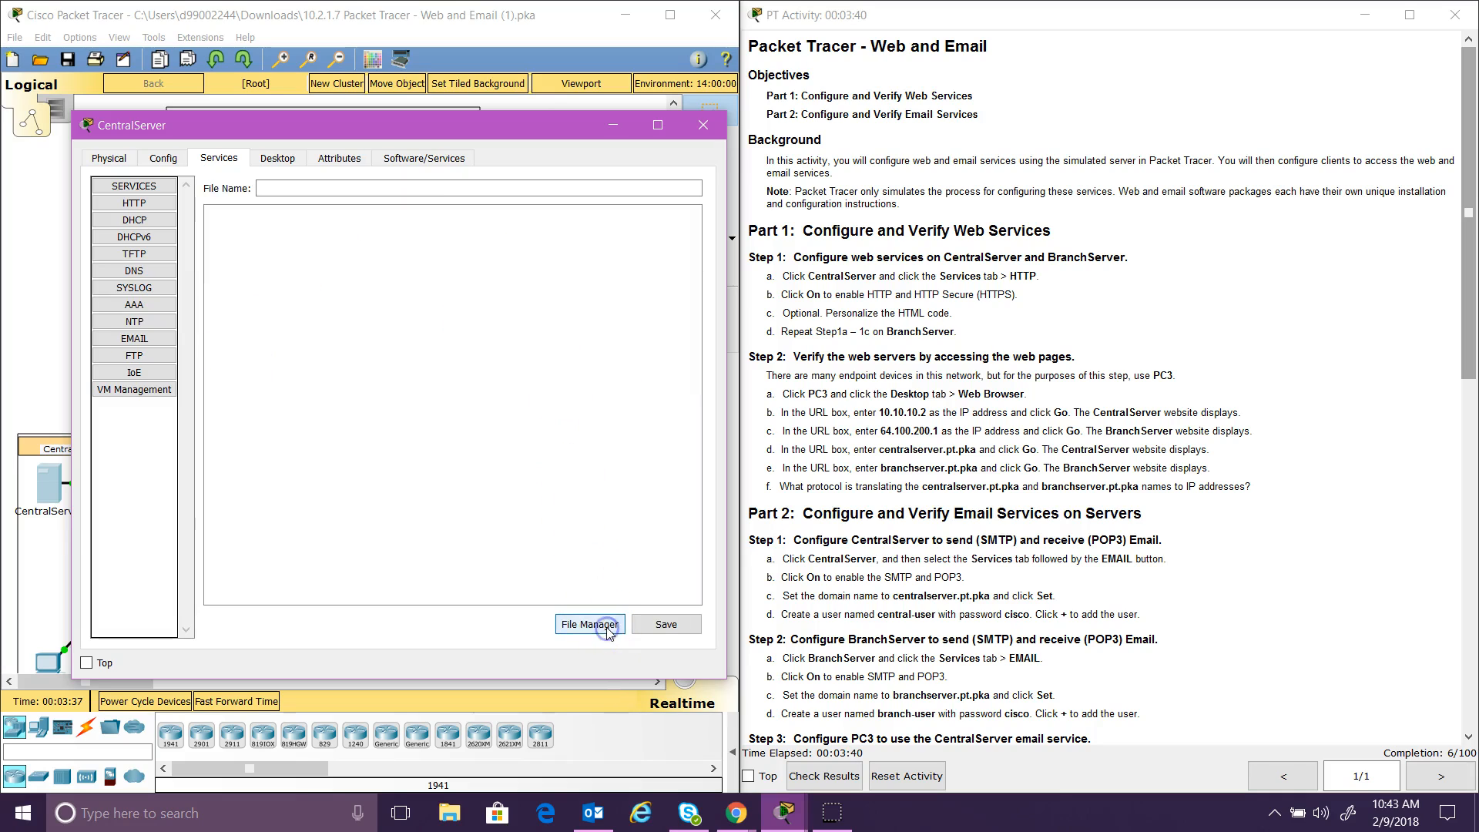
{"action": "left_click", "coordinate": [607, 626]}
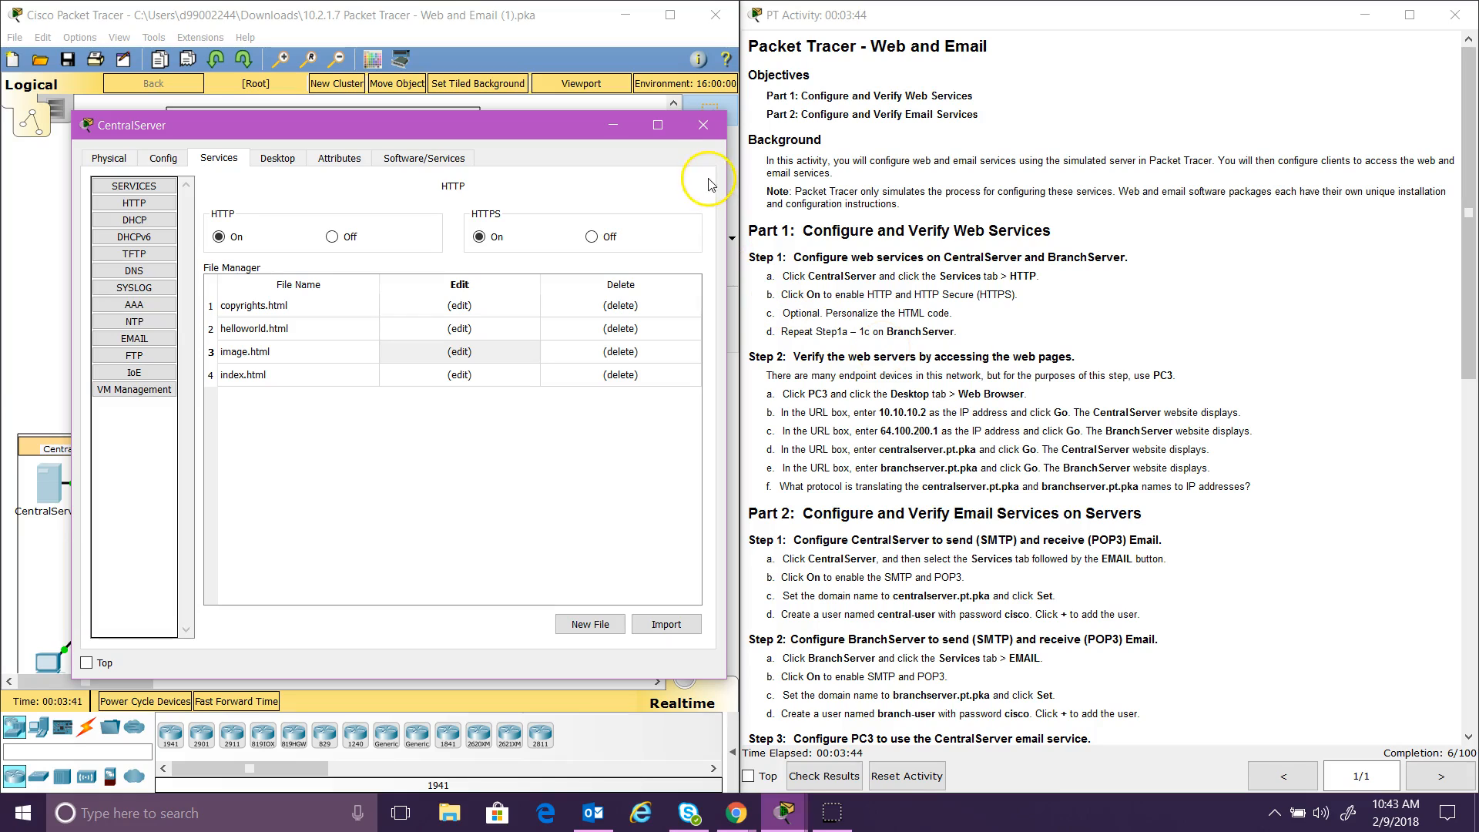
{"action": "left_click", "coordinate": [709, 135]}
Step: Close CentralServer and switch on HTTP and HTTPS on BranchServer
{"action": "left_click", "coordinate": [710, 132]}
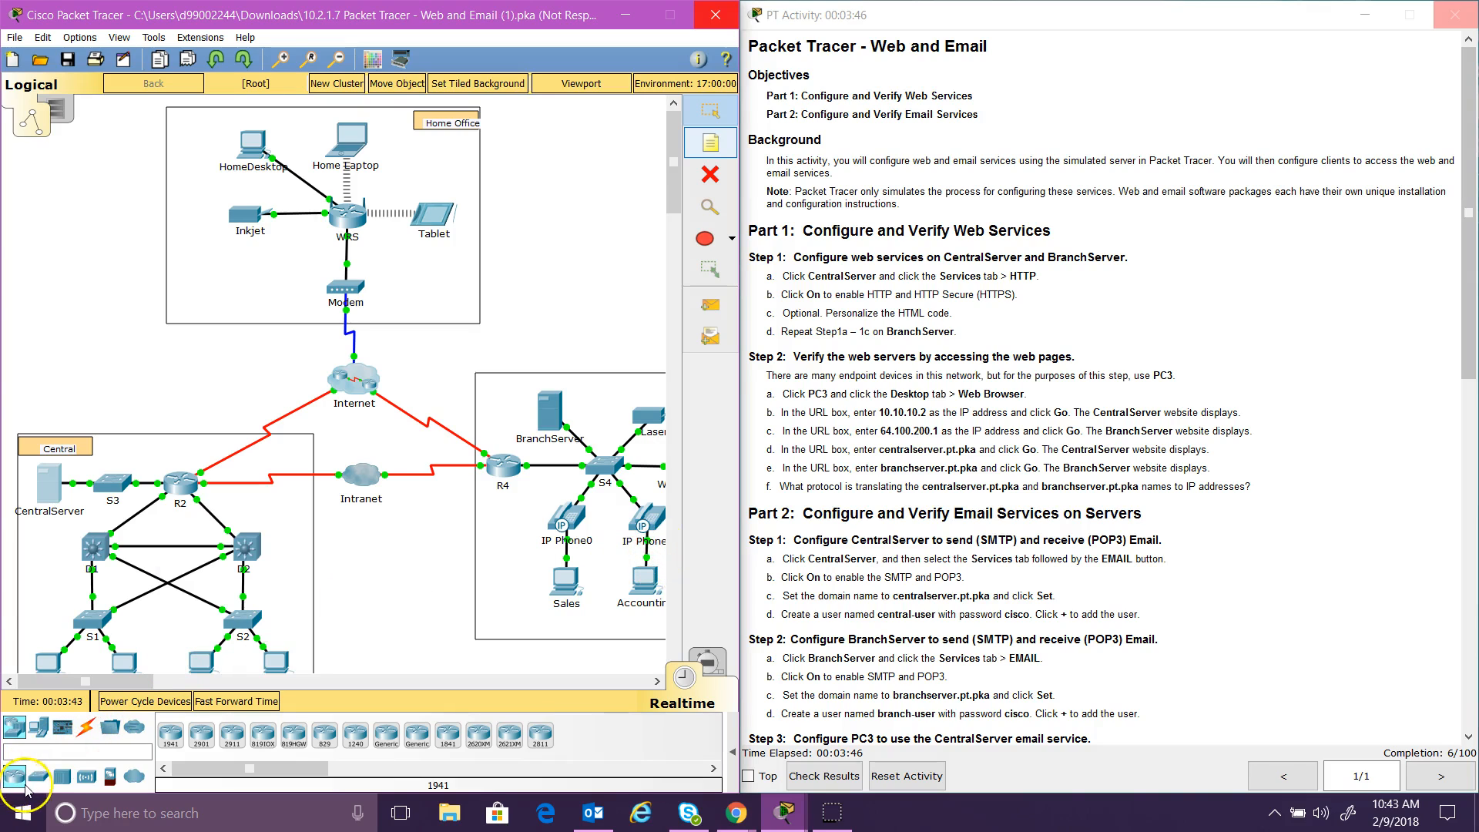
{"action": "left_click", "coordinate": [399, 412]}
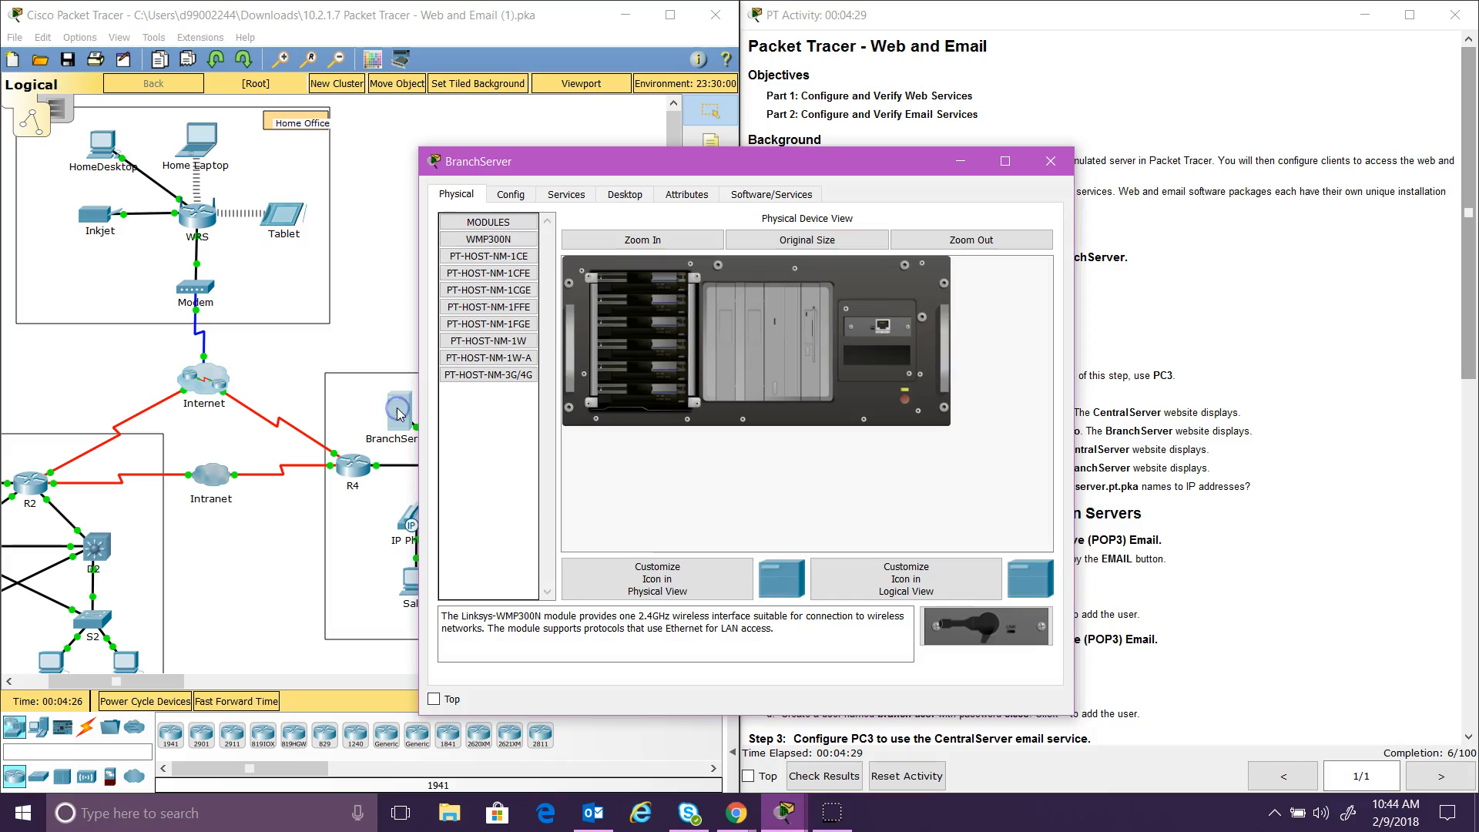
{"action": "left_click", "coordinate": [573, 199]}
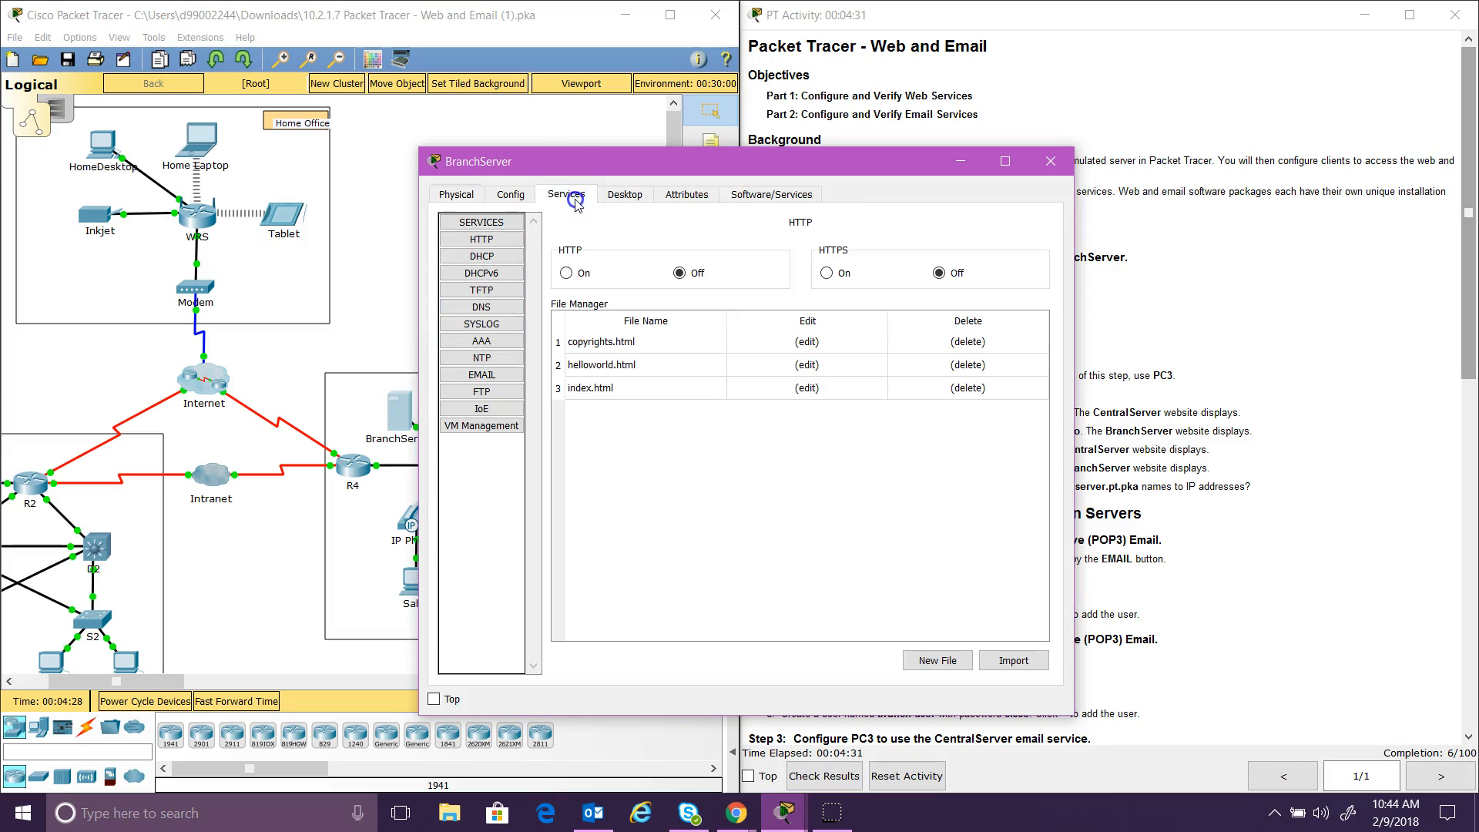
{"action": "left_click", "coordinate": [566, 273]}
{"action": "left_click", "coordinate": [826, 273]}
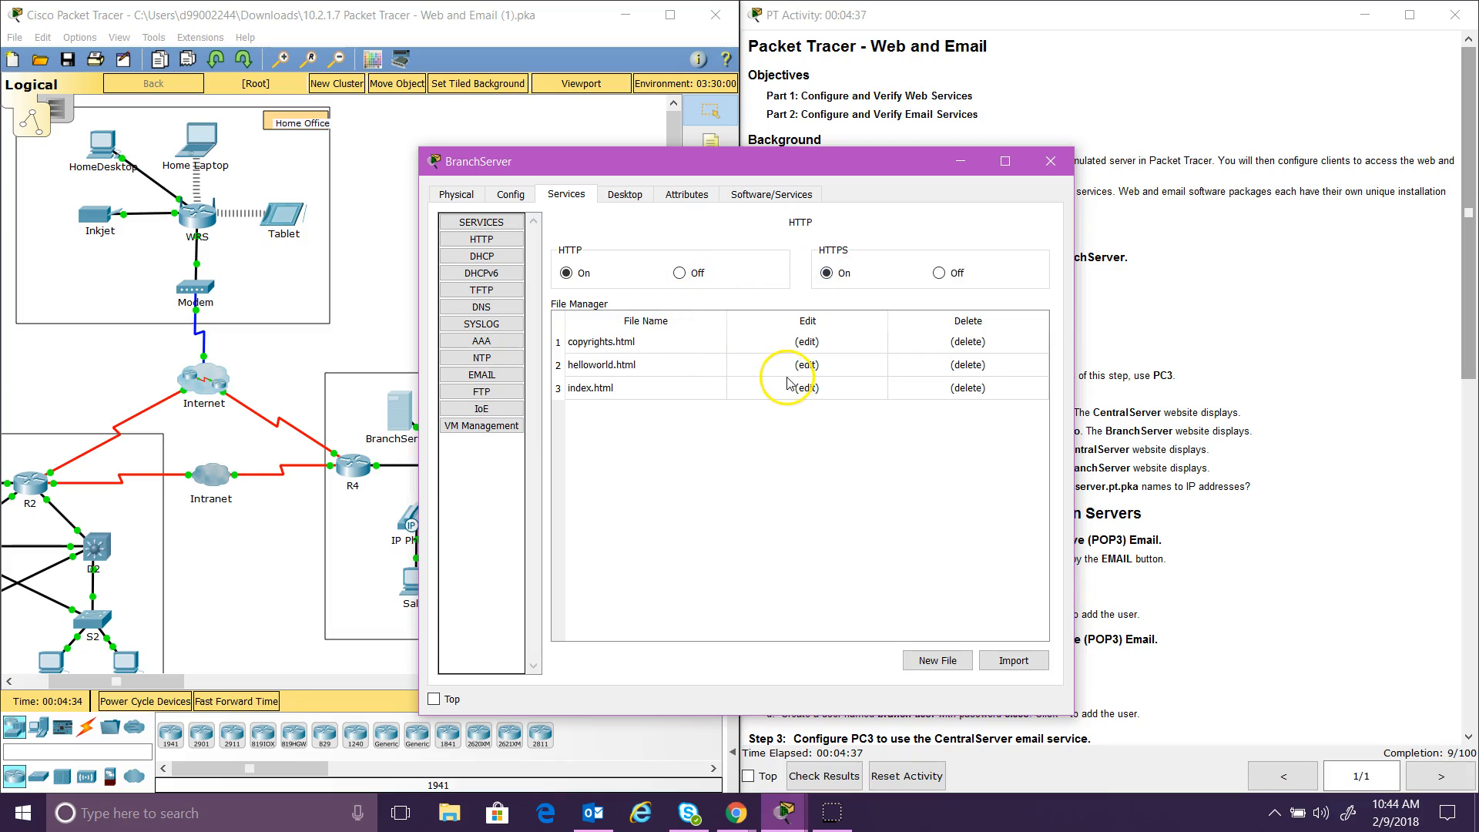
Step: Append 'This is the BranchServer!' to helloworld.html, overwrite the original, and close BranchServer
{"action": "left_click", "coordinate": [825, 366]}
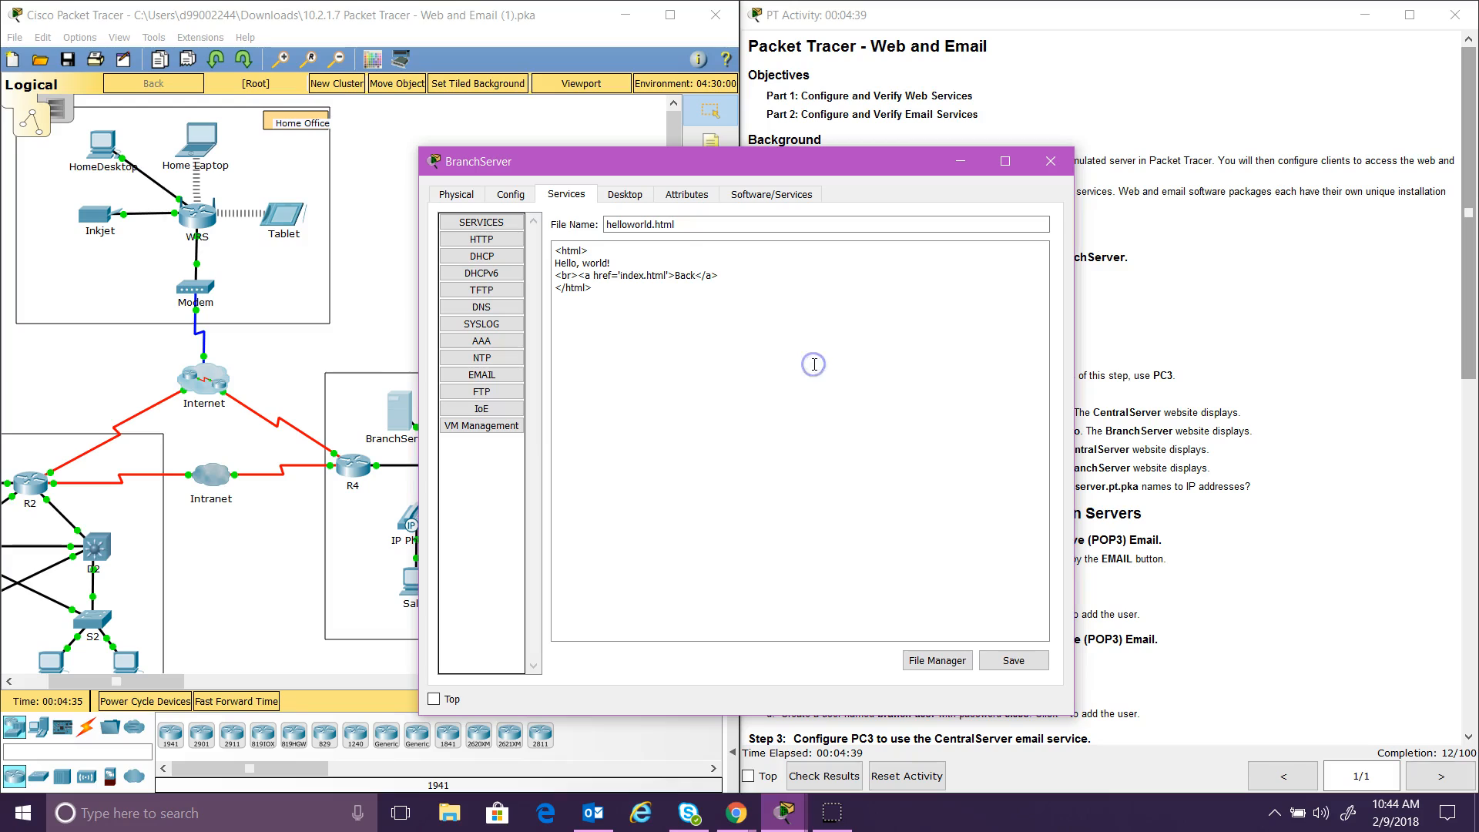
{"action": "left_click", "coordinate": [608, 260]}
{"action": "type", "text": "This is the BranchServer"}
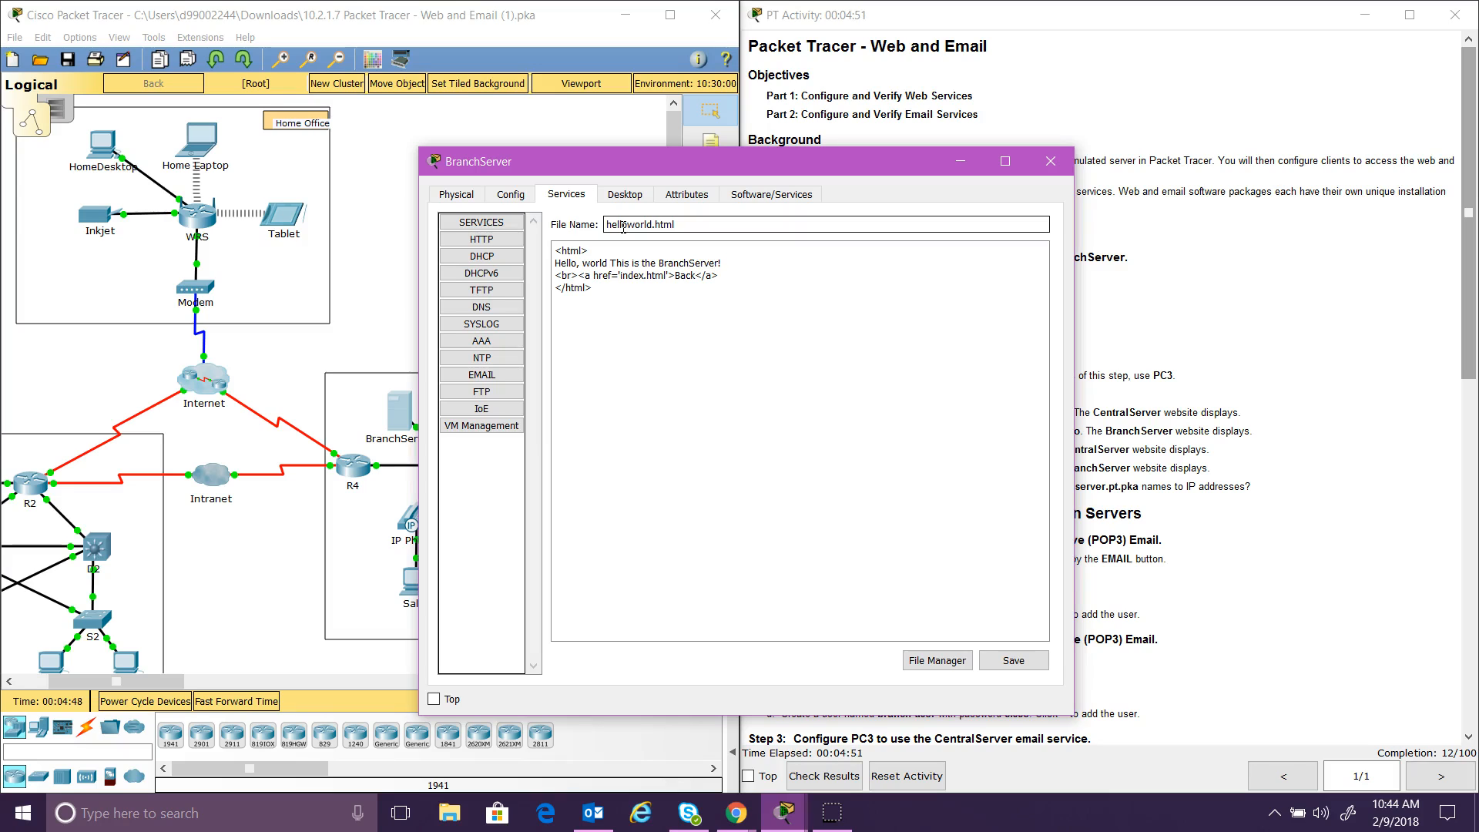
{"action": "left_click", "coordinate": [1017, 661]}
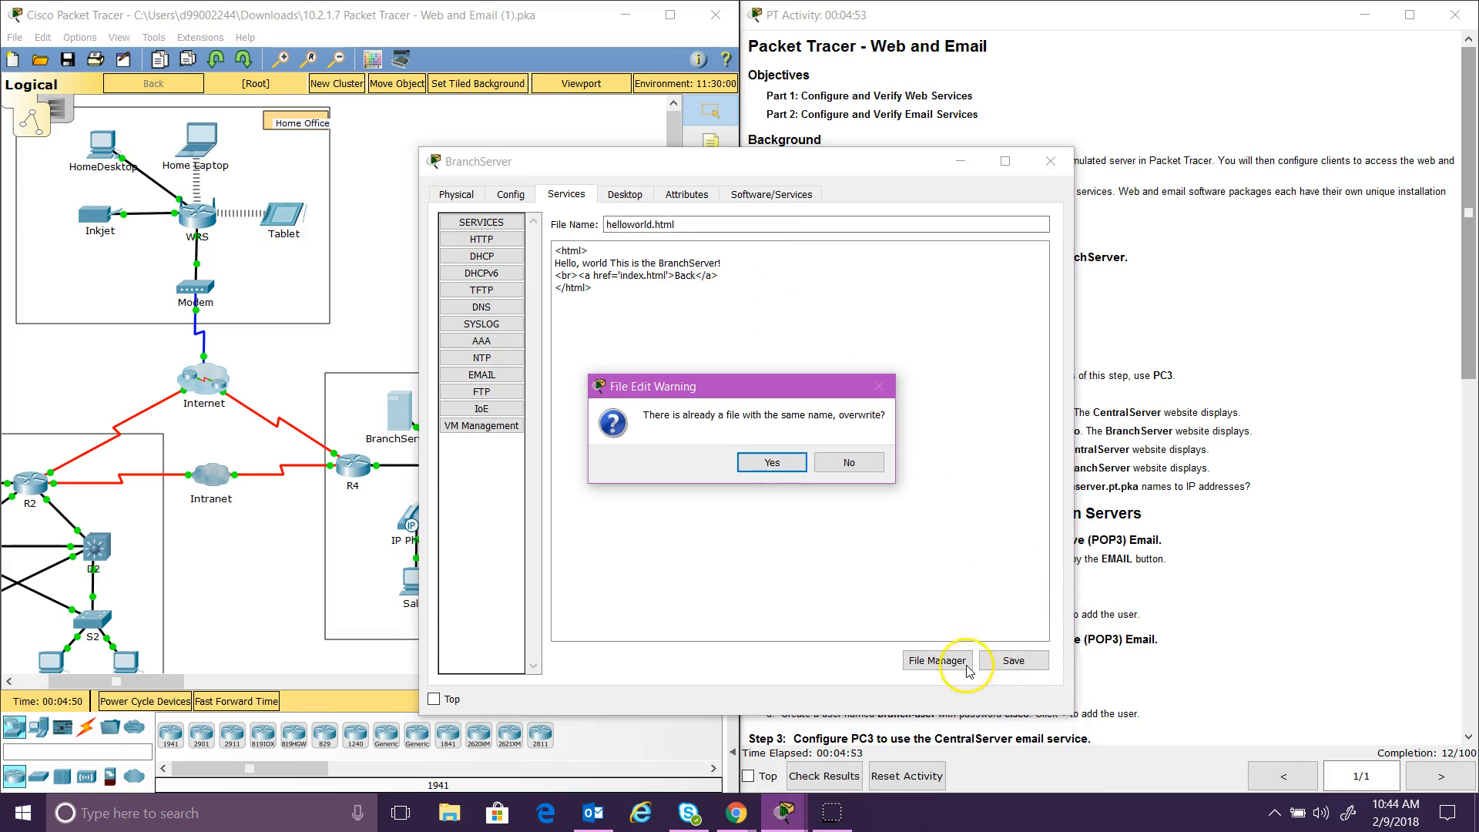
{"action": "left_click", "coordinate": [774, 462]}
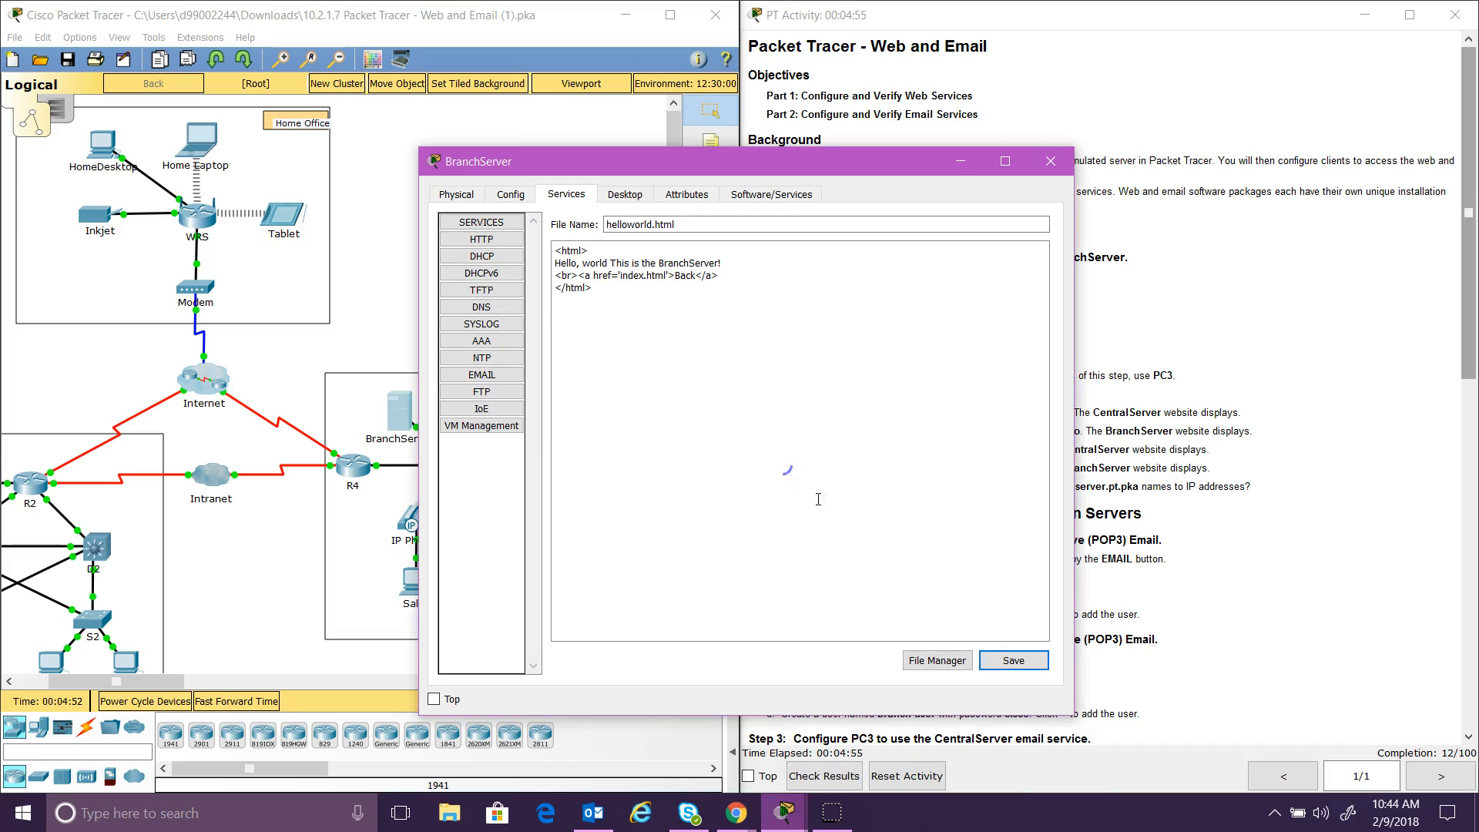
{"action": "left_click", "coordinate": [953, 661]}
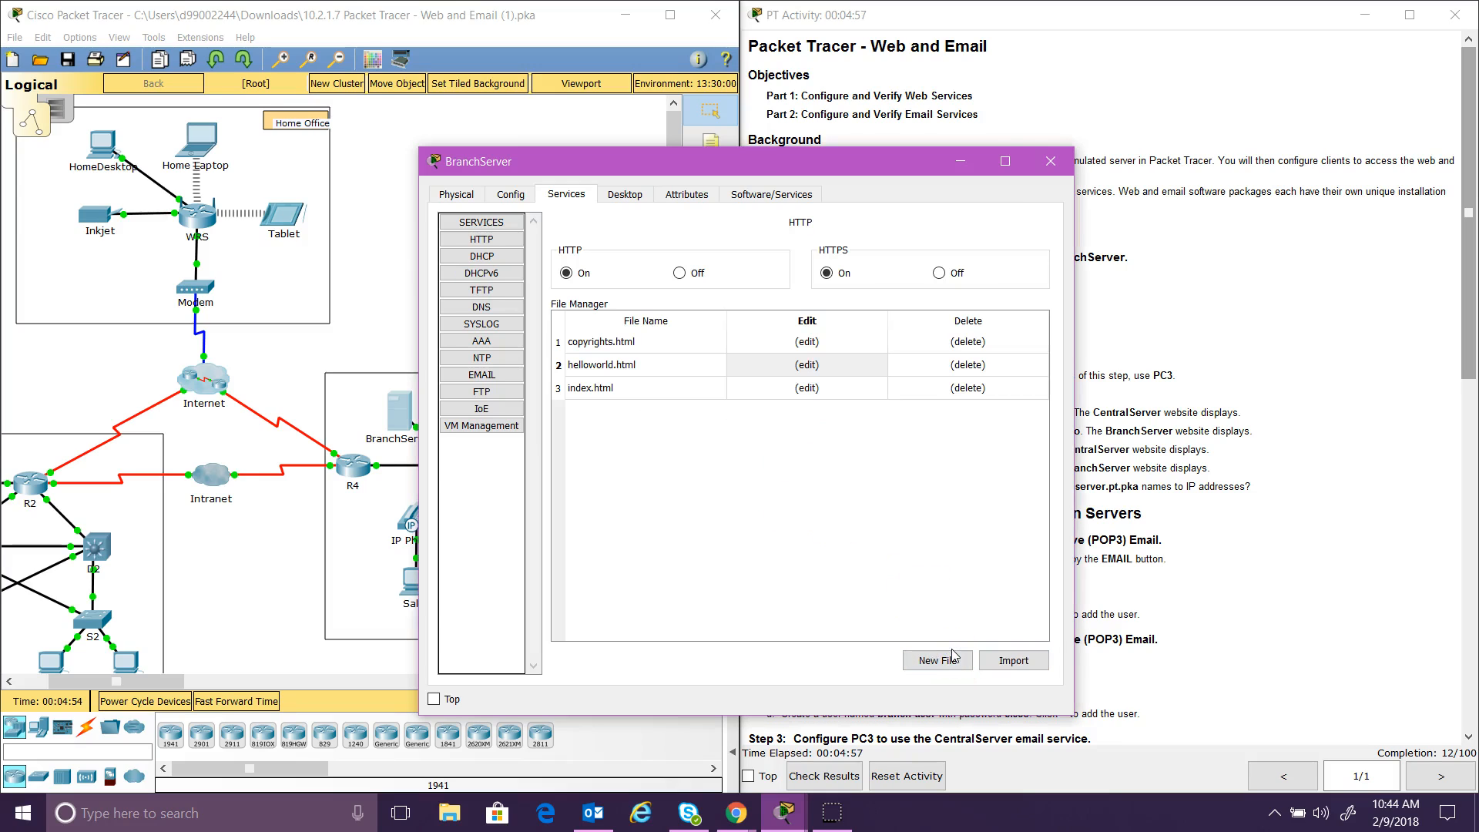
{"action": "left_click", "coordinate": [1050, 161]}
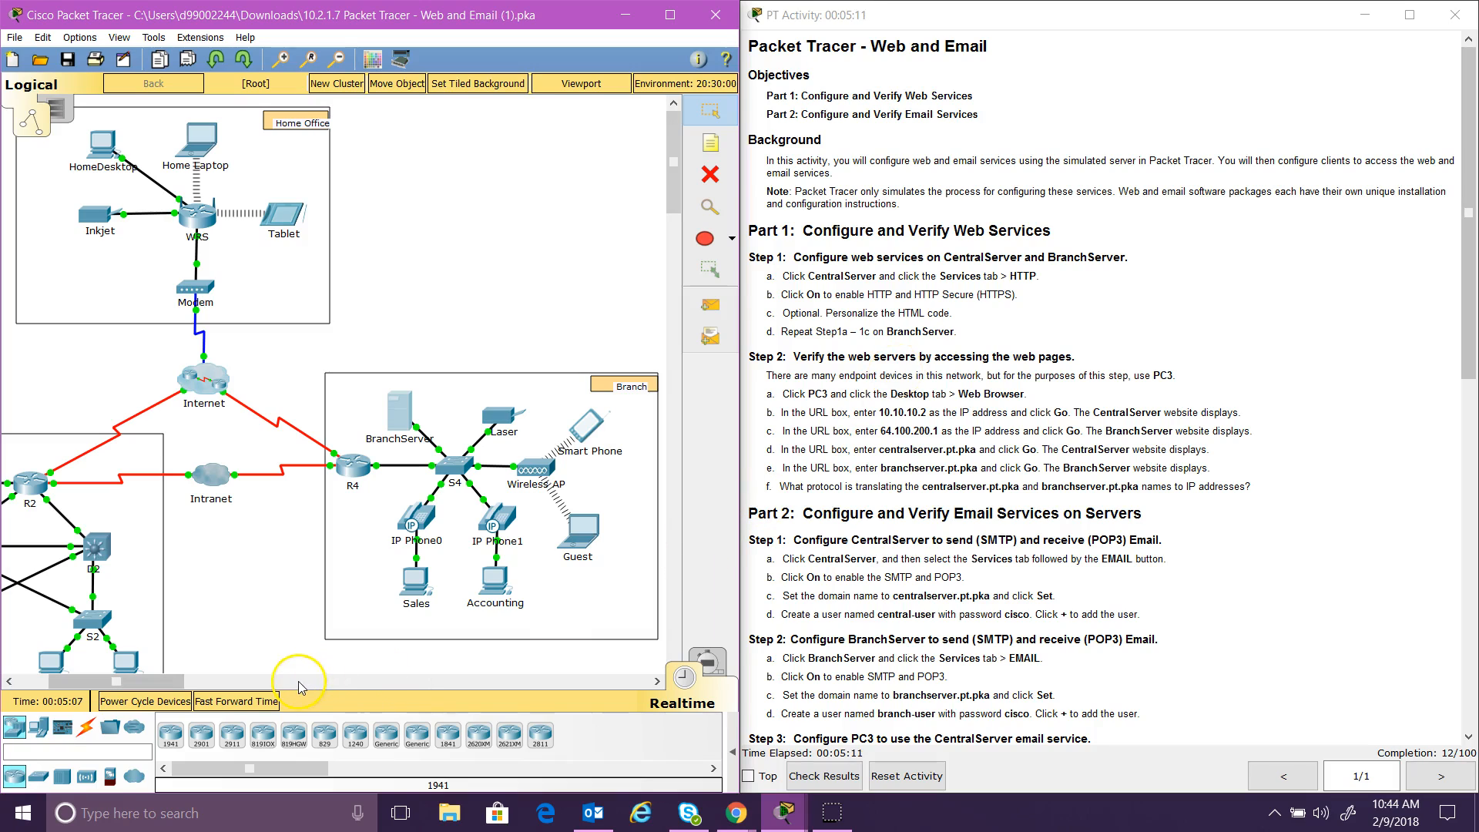
Step: Open PC3's Desktop Web Browser with the URL box ready for 10.10.10.2
{"action": "left_click_drag", "start_coordinate": [146, 682], "coordinate": [116, 685]}
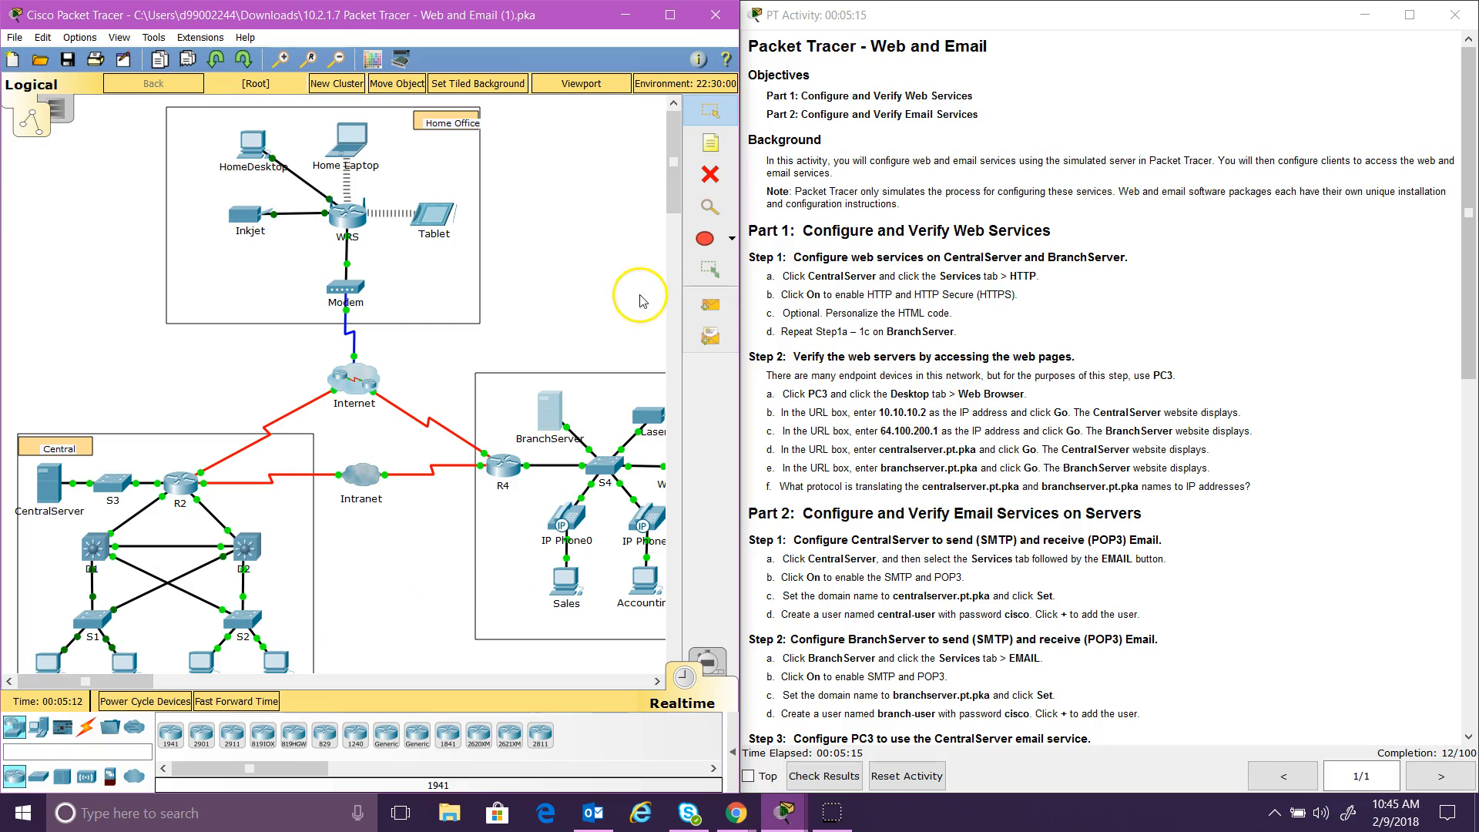
{"action": "left_click_drag", "start_coordinate": [670, 203], "coordinate": [670, 223]}
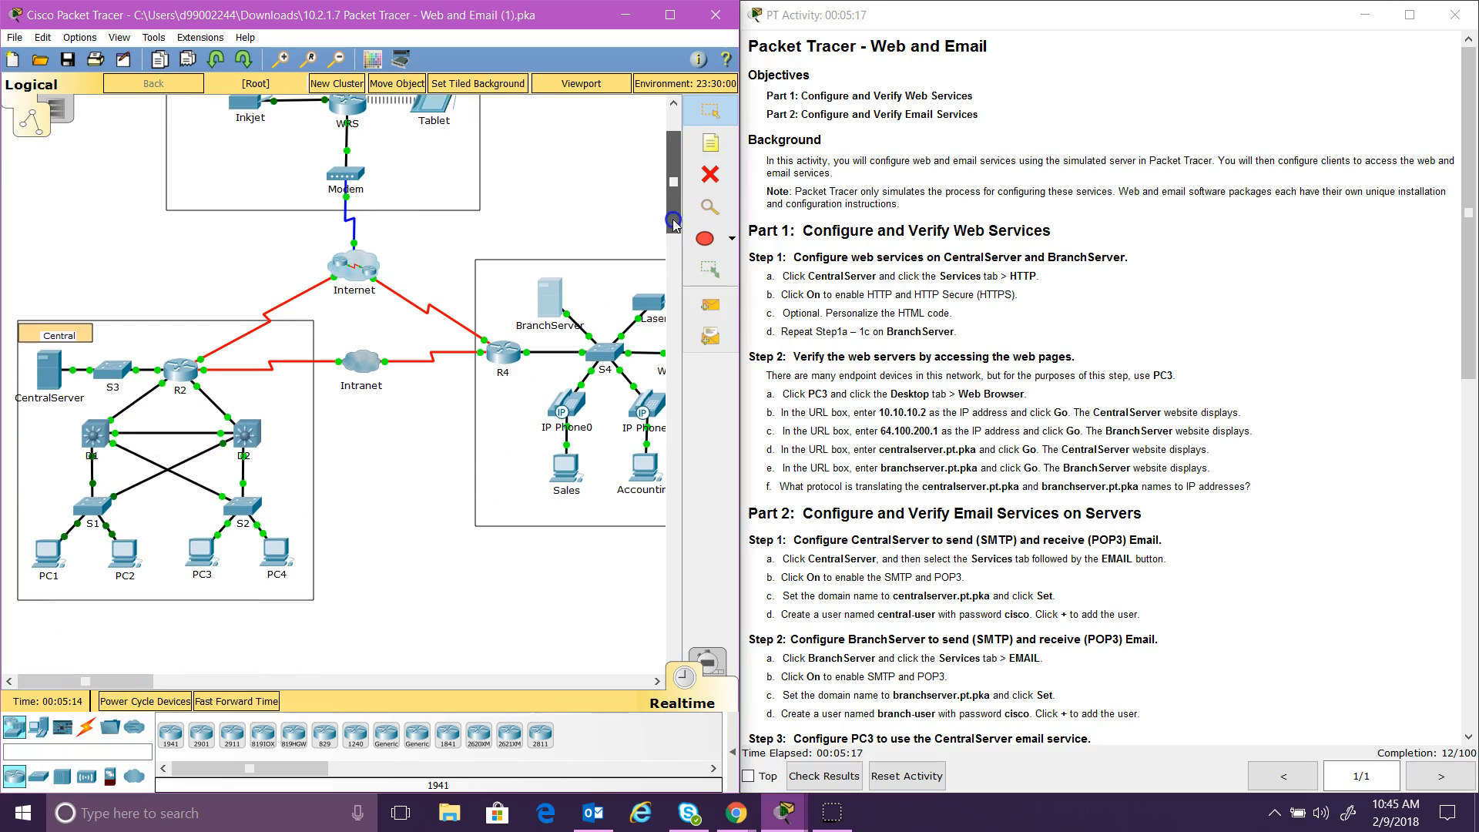
{"action": "left_click", "coordinate": [204, 547]}
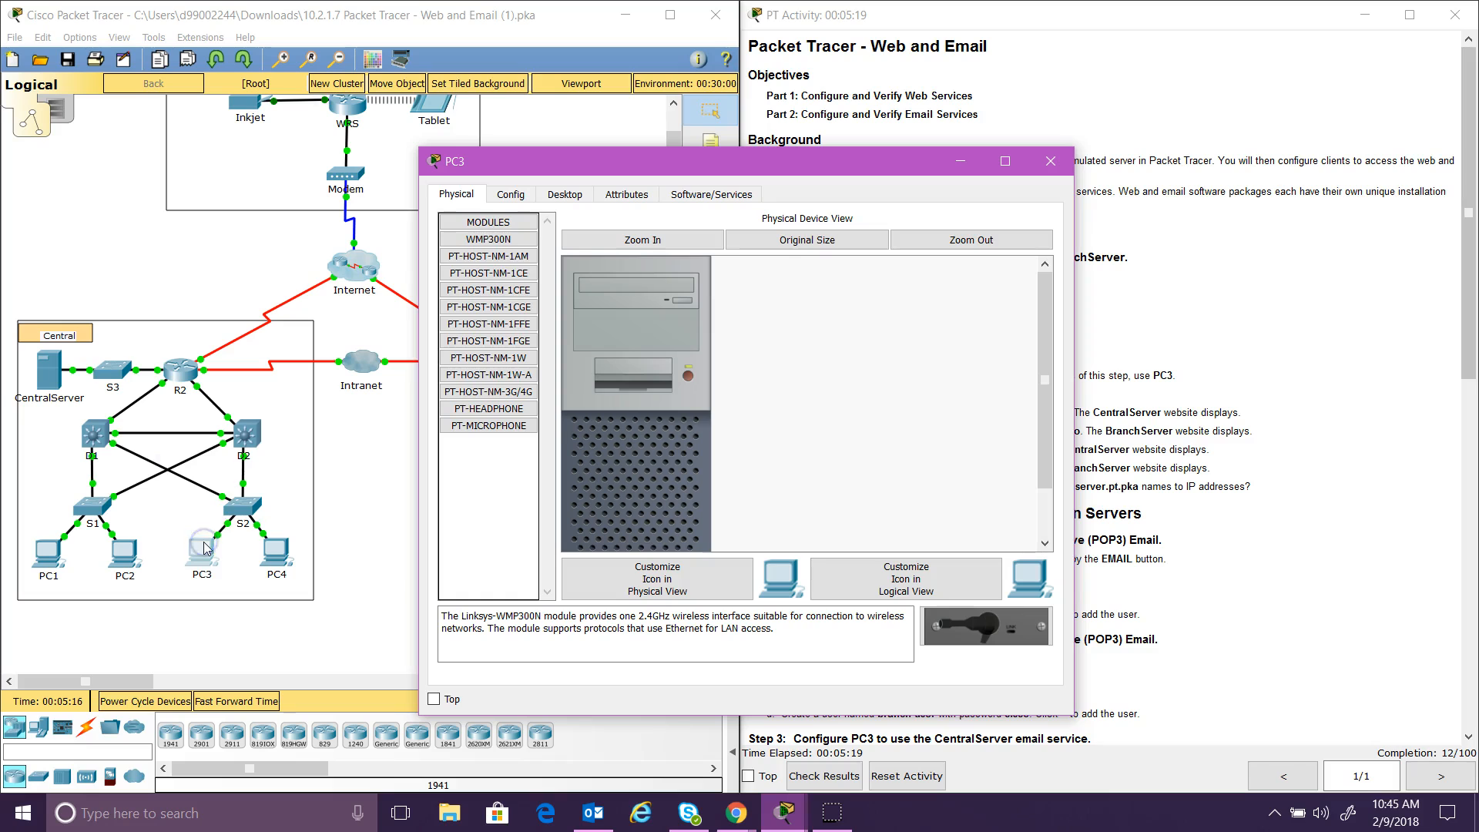
{"action": "left_click_drag", "start_coordinate": [680, 161], "coordinate": [337, 144]}
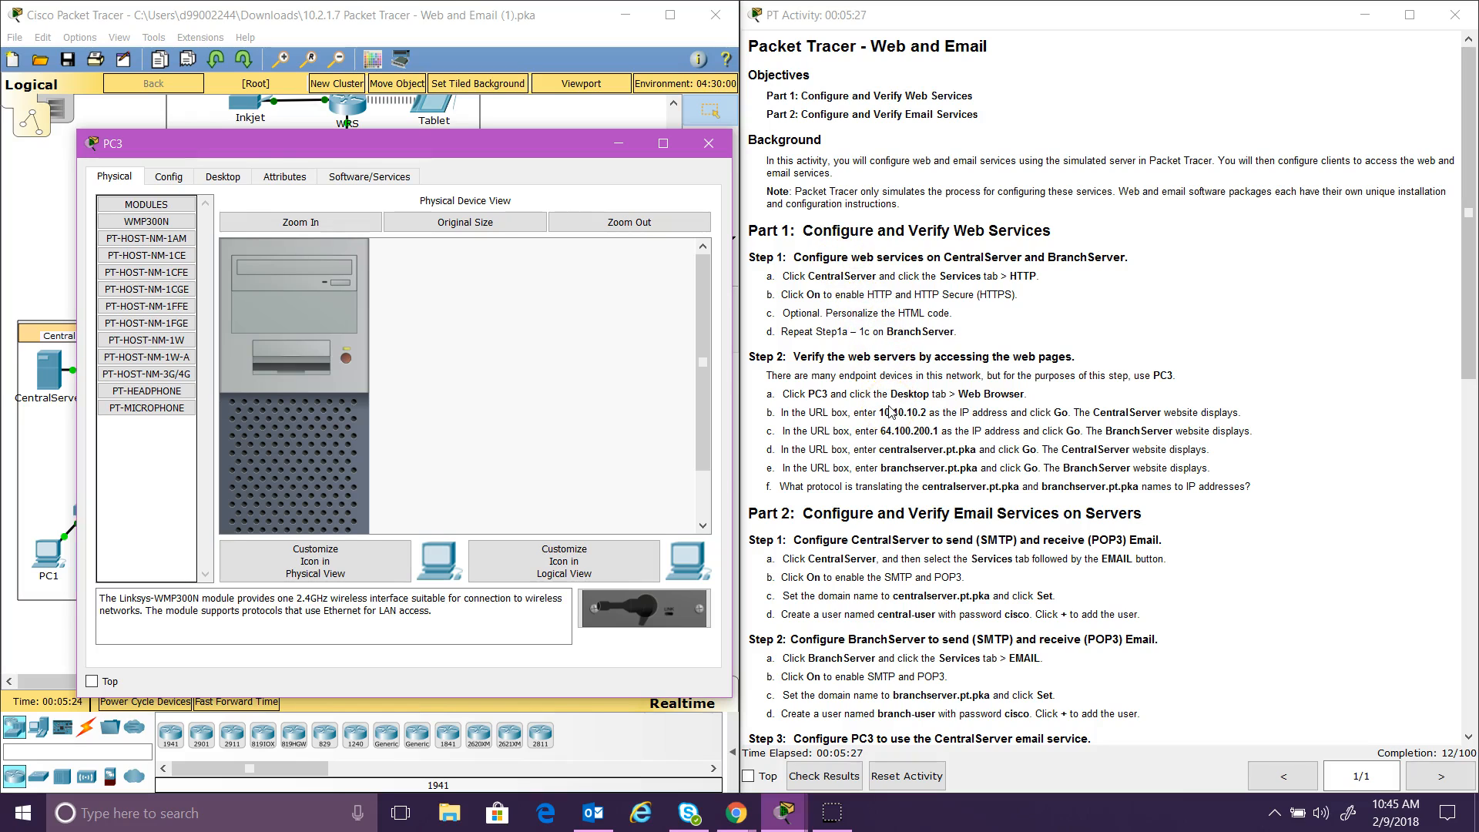
{"action": "left_click", "coordinate": [223, 177]}
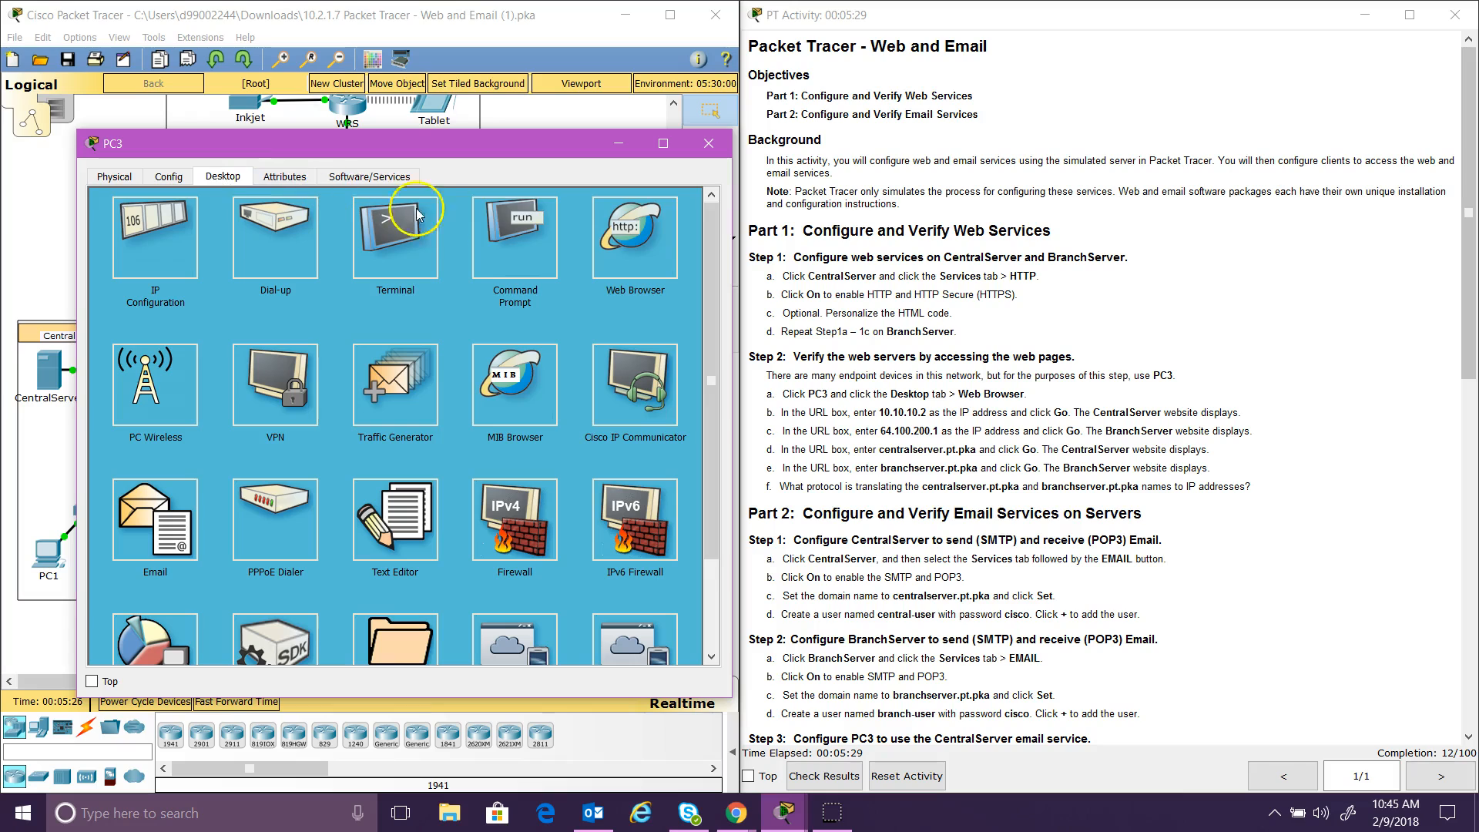
{"action": "left_click", "coordinate": [638, 241]}
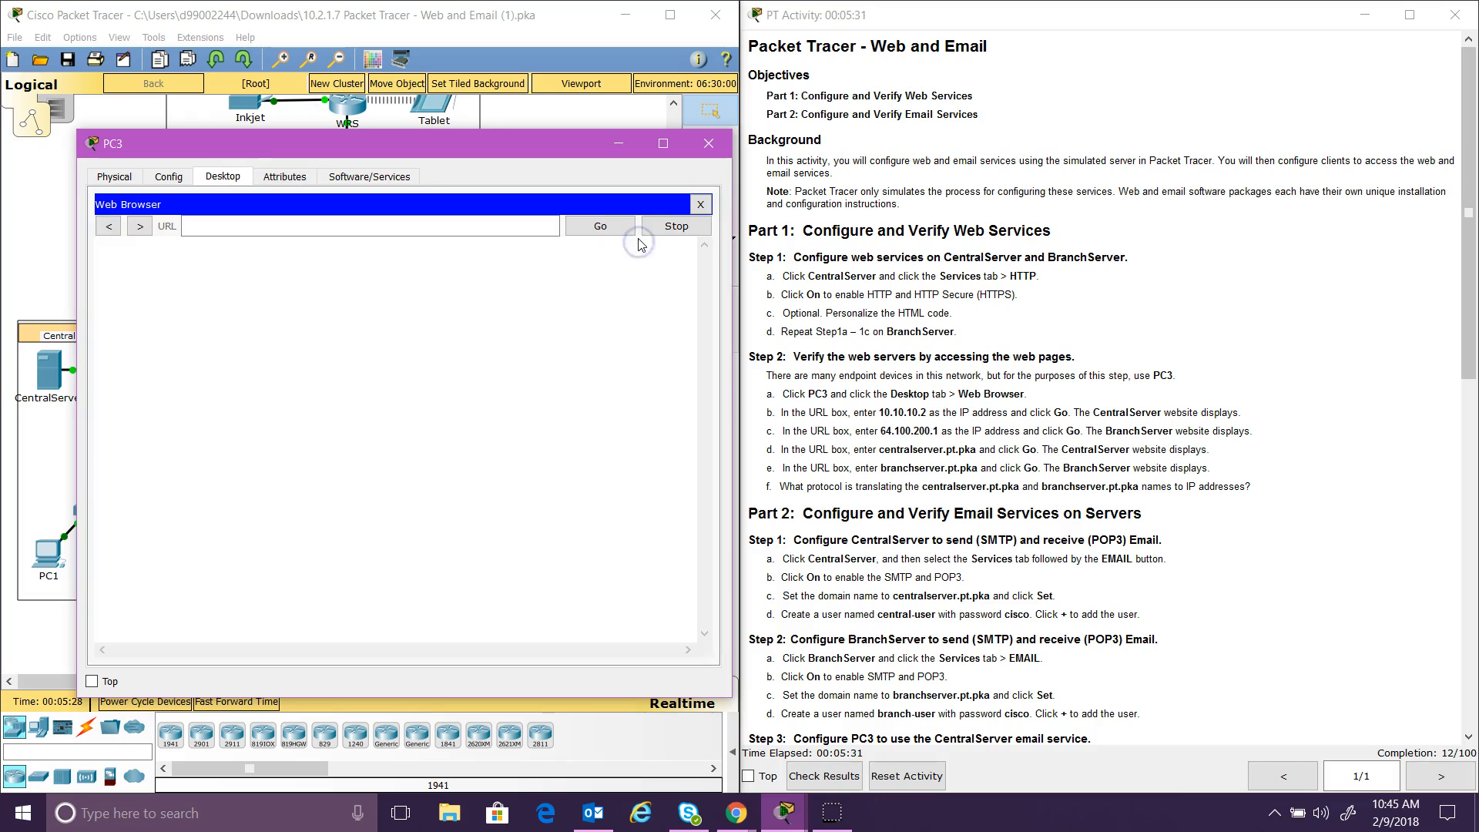
{"action": "left_click", "coordinate": [409, 225]}
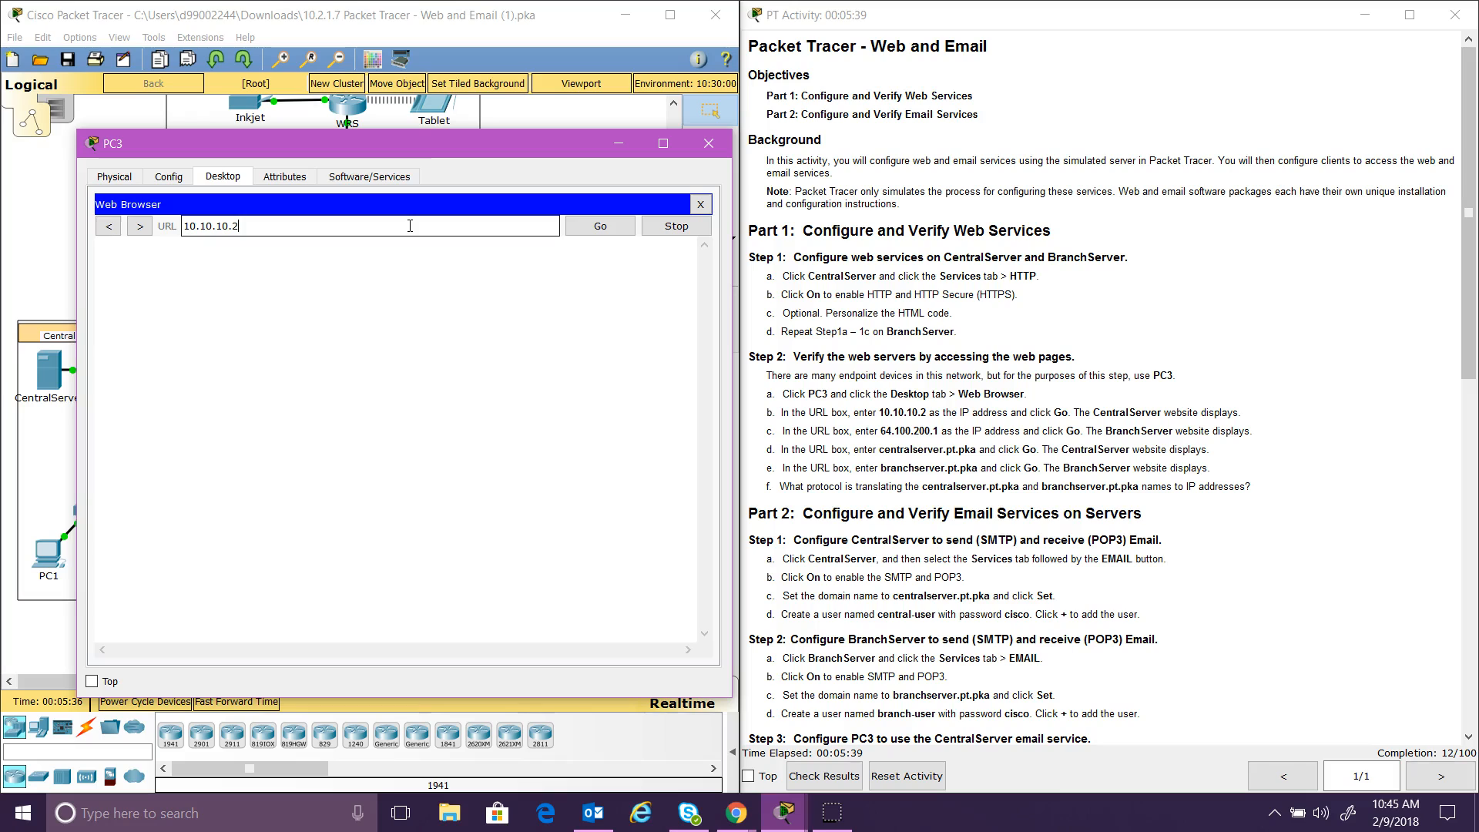
Step: Load the Central Server site at 10.10.10.2 and check its A small page and Copyrights links
{"action": "left_click", "coordinate": [608, 226]}
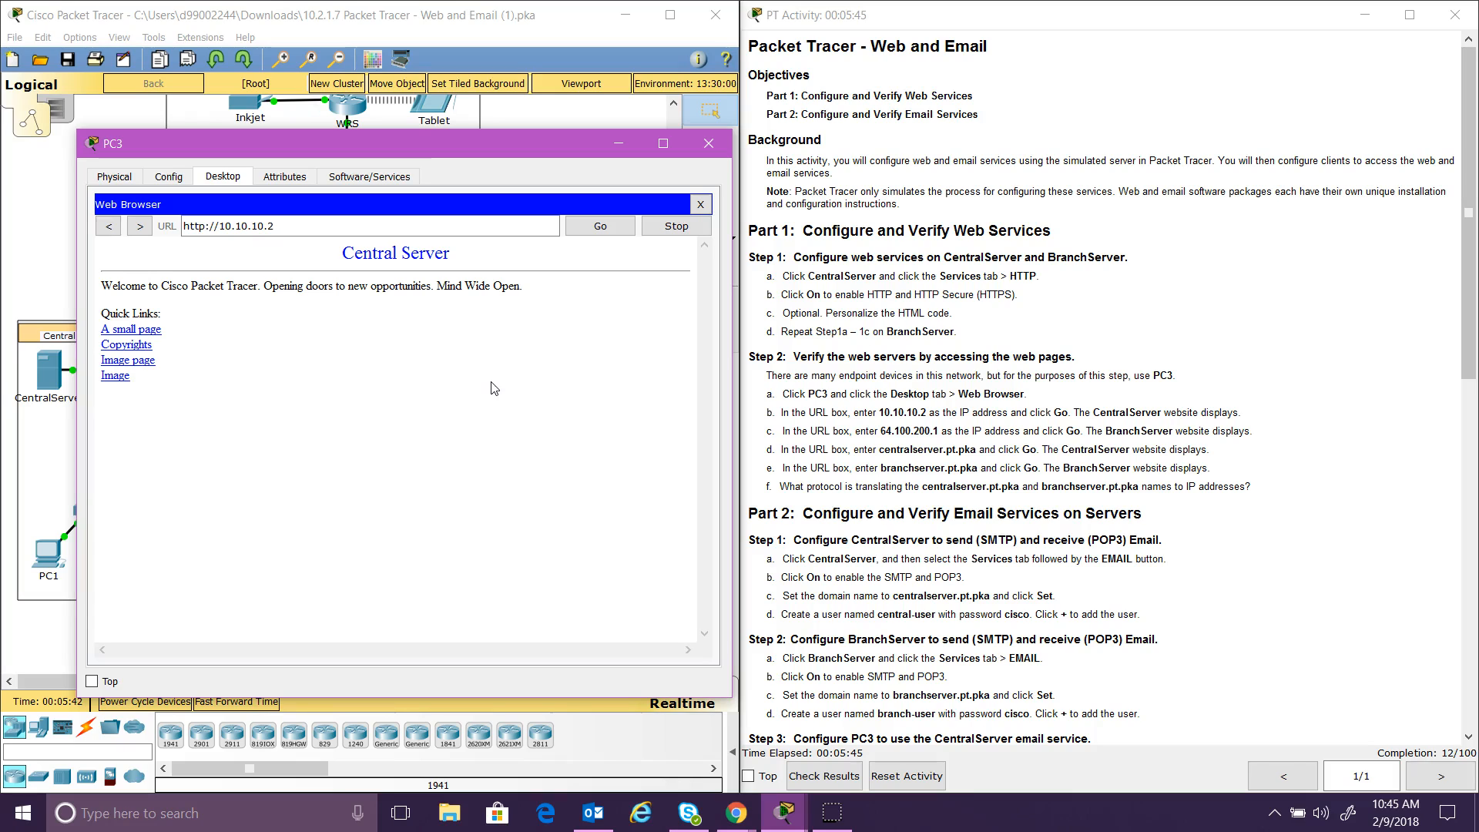
{"action": "left_click", "coordinate": [143, 331]}
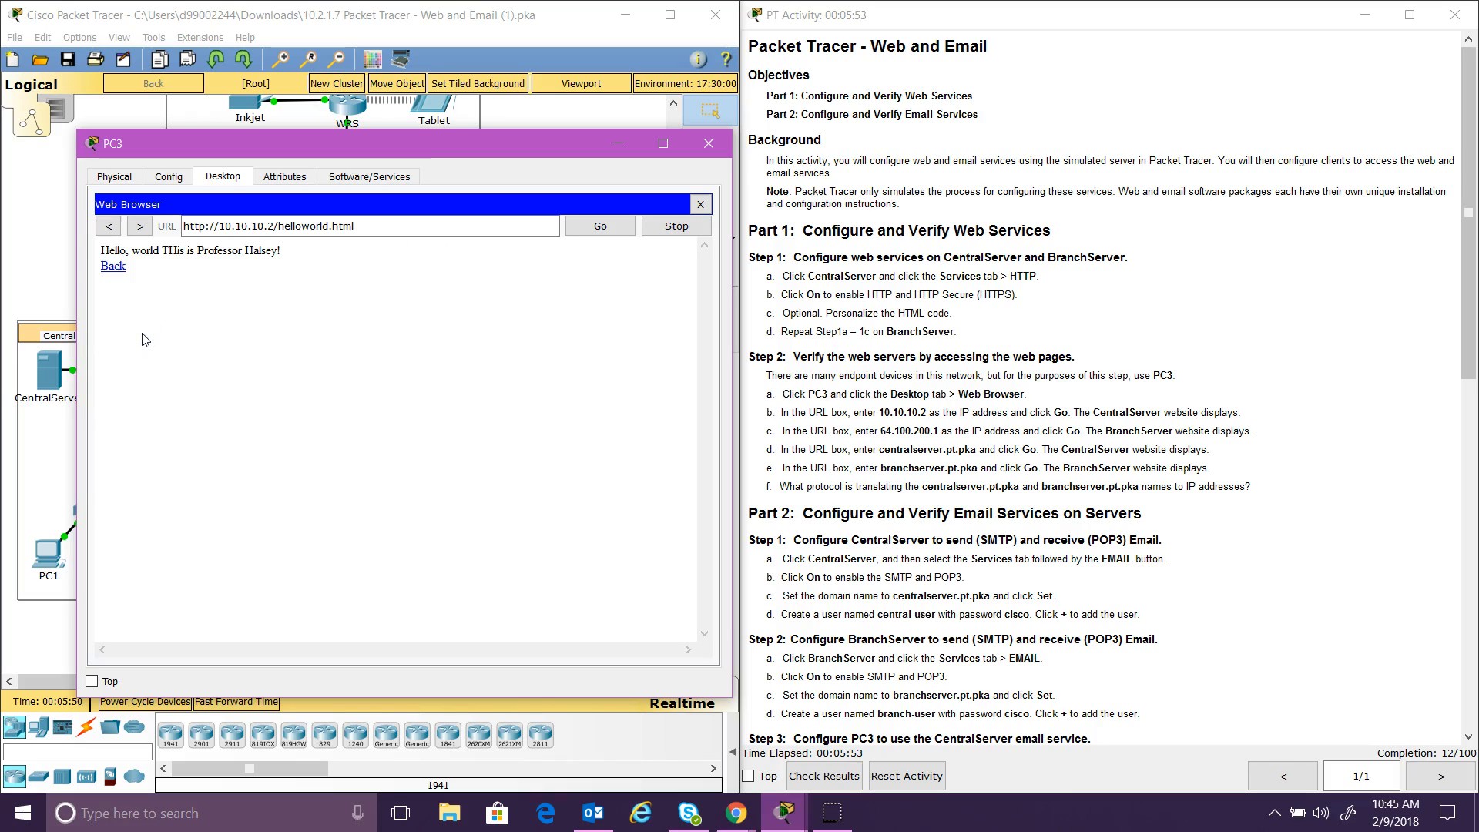
{"action": "left_click", "coordinate": [114, 266]}
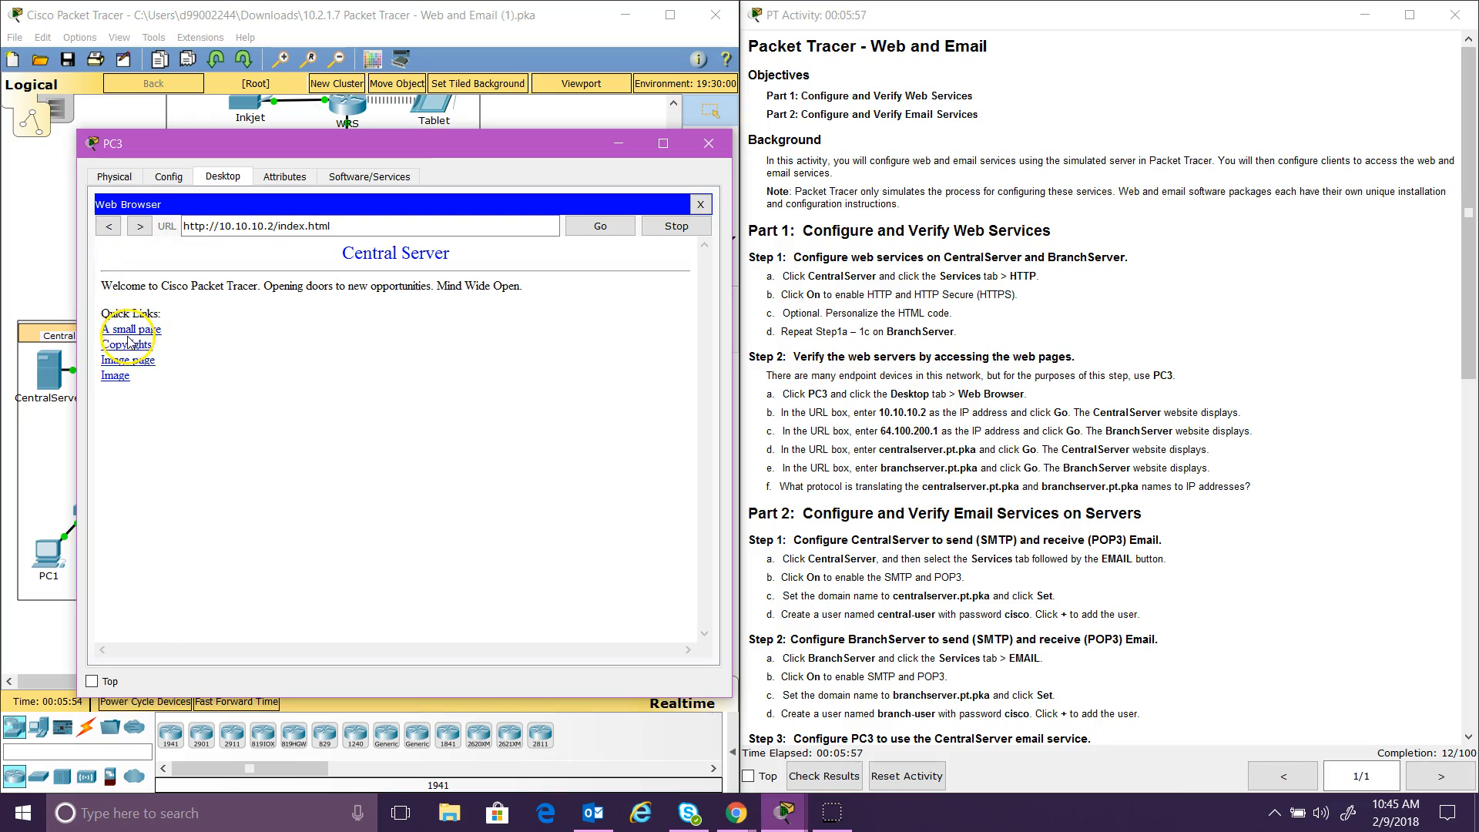
{"action": "left_click", "coordinate": [130, 346]}
{"action": "left_click", "coordinate": [110, 227]}
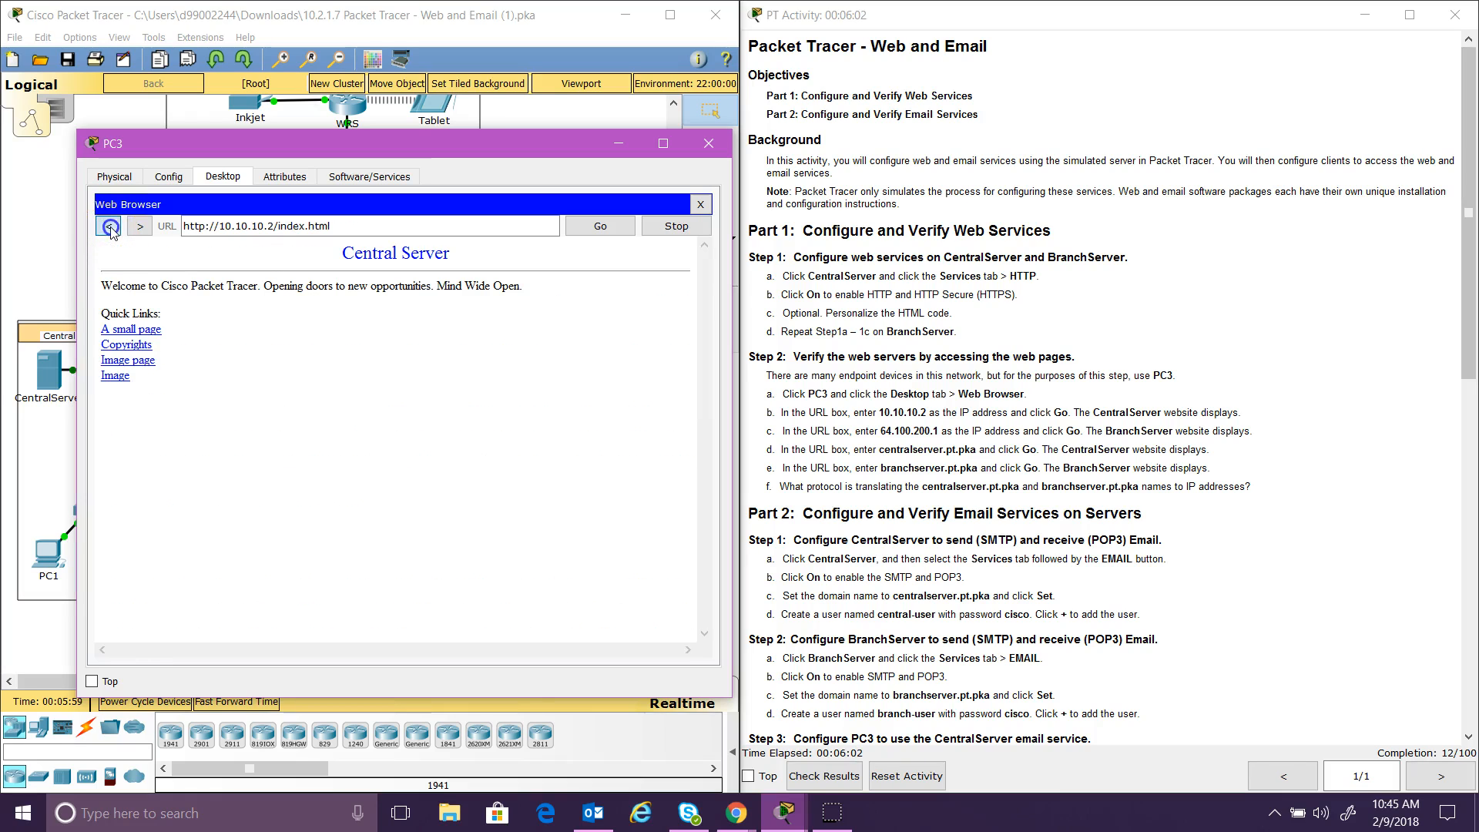
Step: Check the Image page and Image links, then start replacing the address with 64.100.200
{"action": "left_click", "coordinate": [122, 361]}
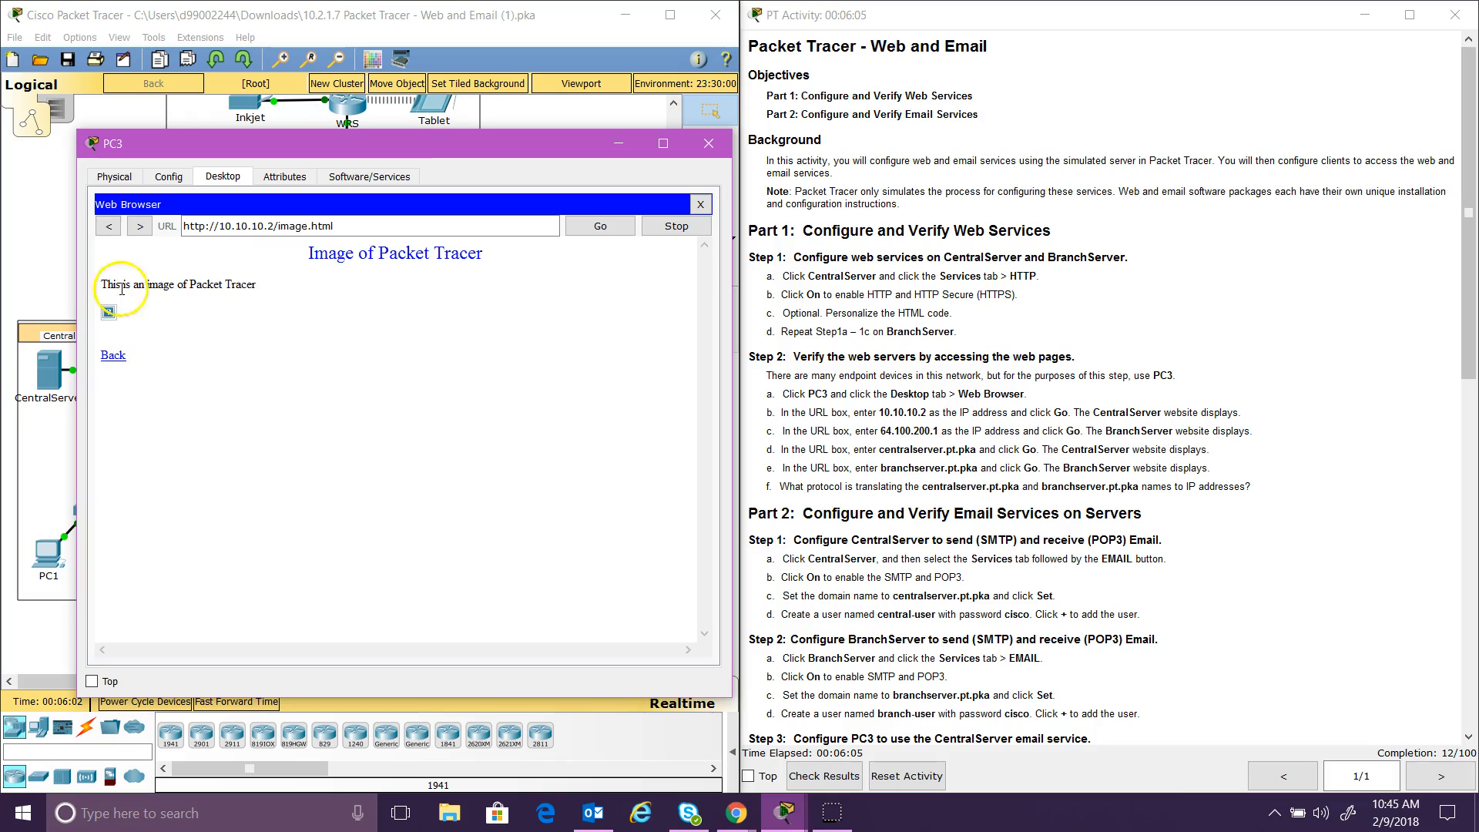
{"action": "left_click", "coordinate": [110, 226]}
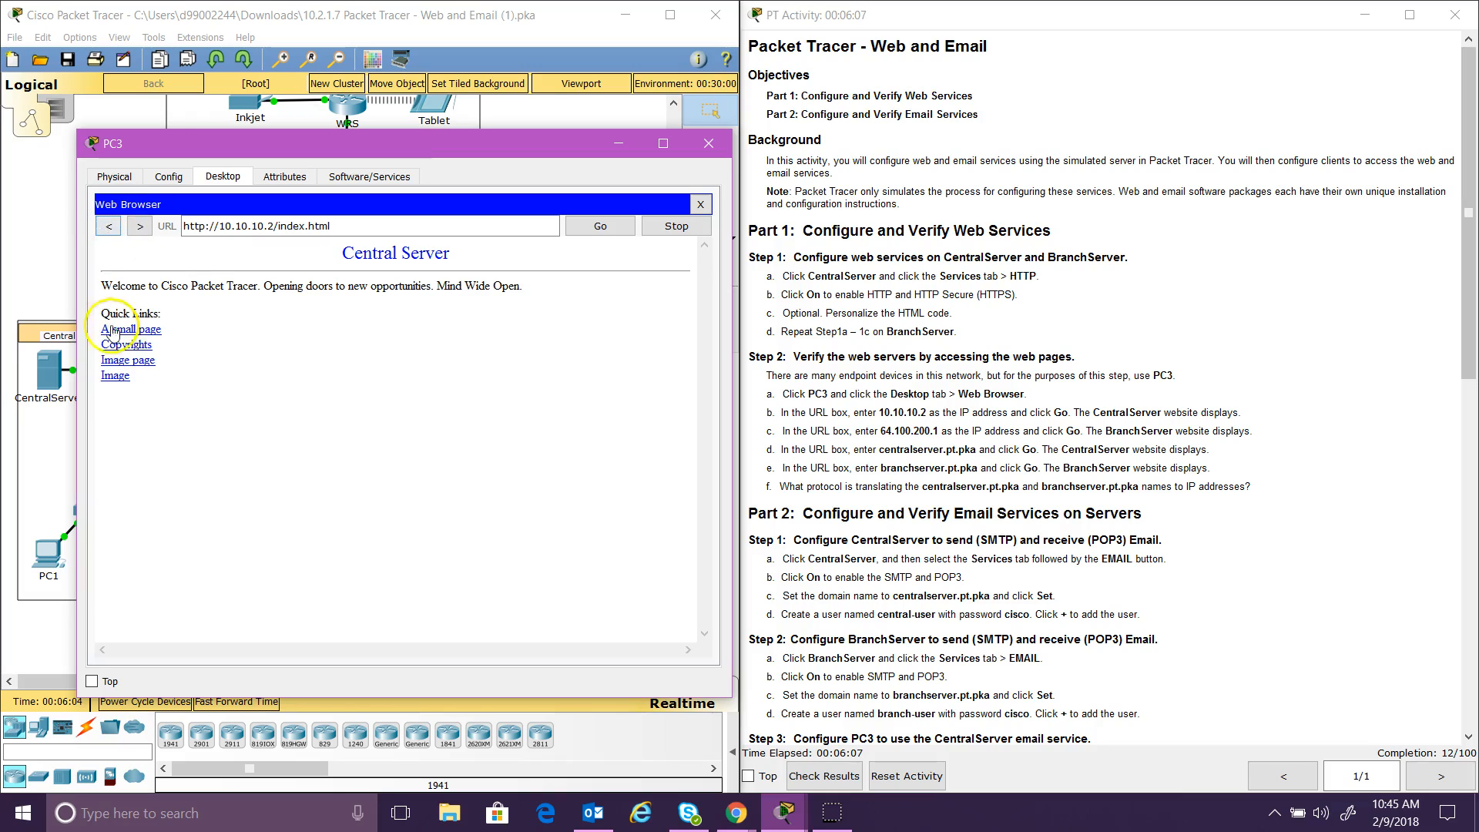
{"action": "left_click", "coordinate": [113, 379]}
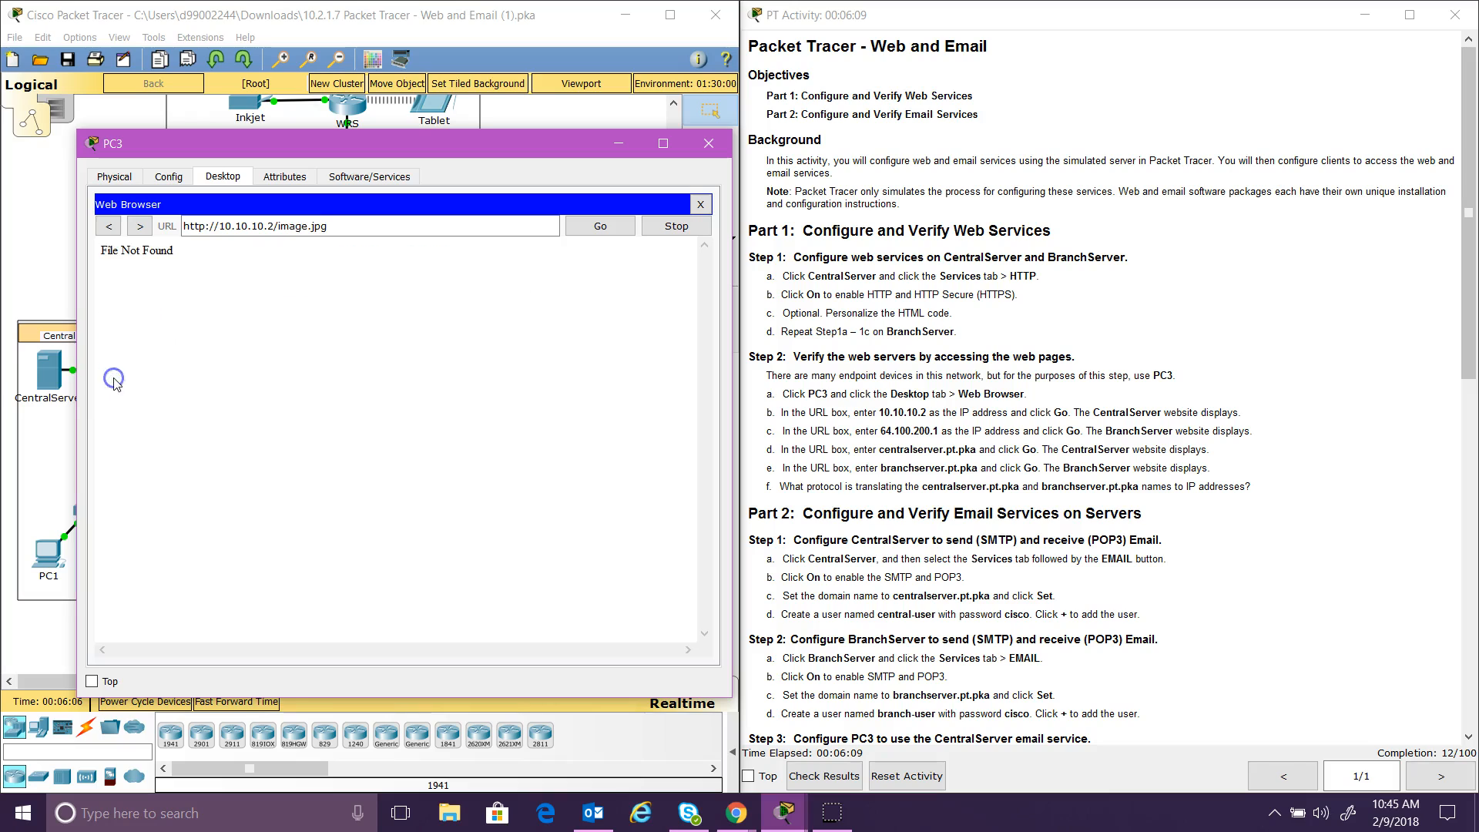
{"action": "left_click", "coordinate": [109, 226]}
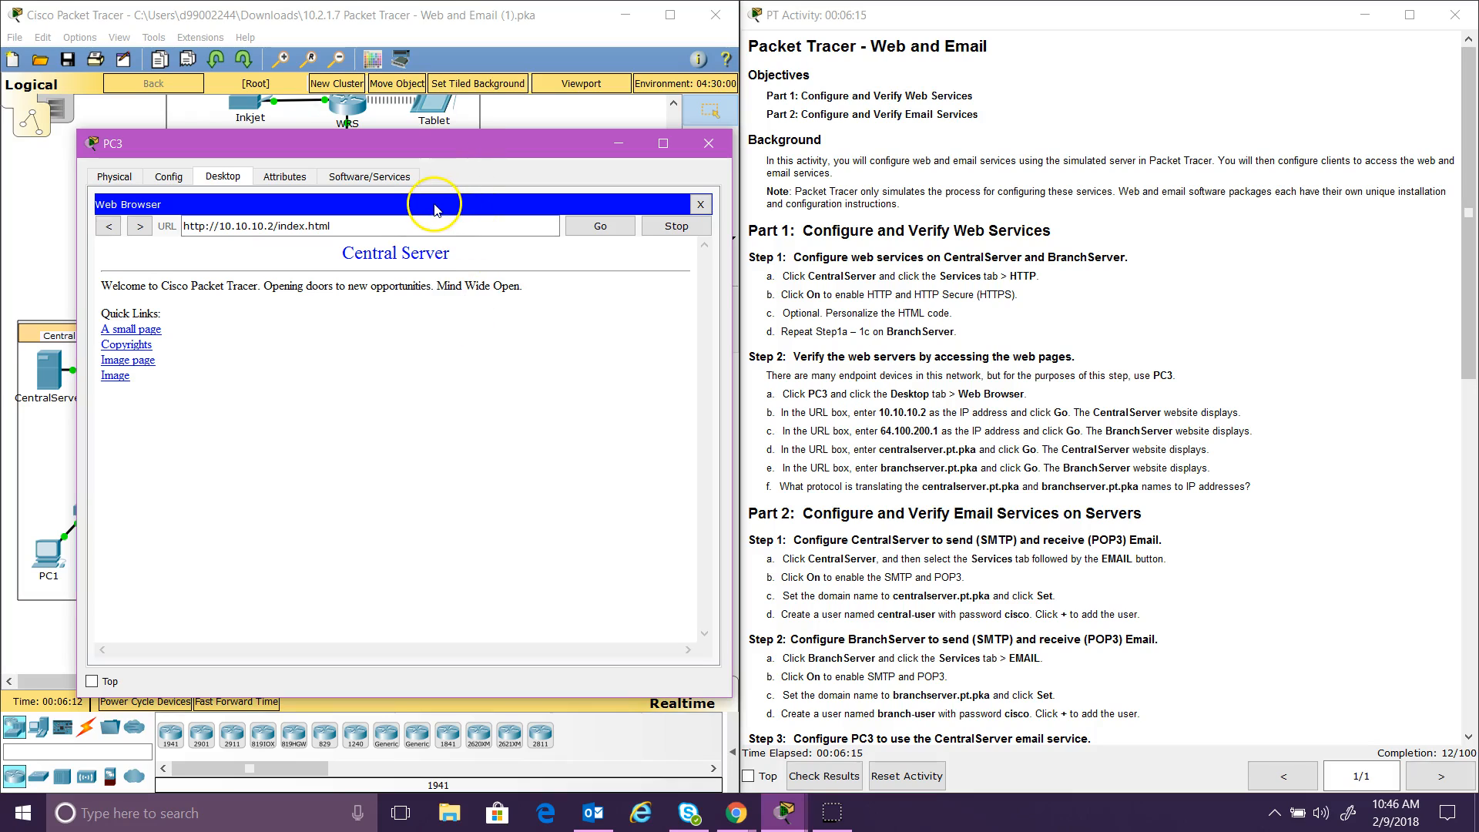
{"action": "left_click_drag", "start_coordinate": [397, 226], "coordinate": [162, 226]}
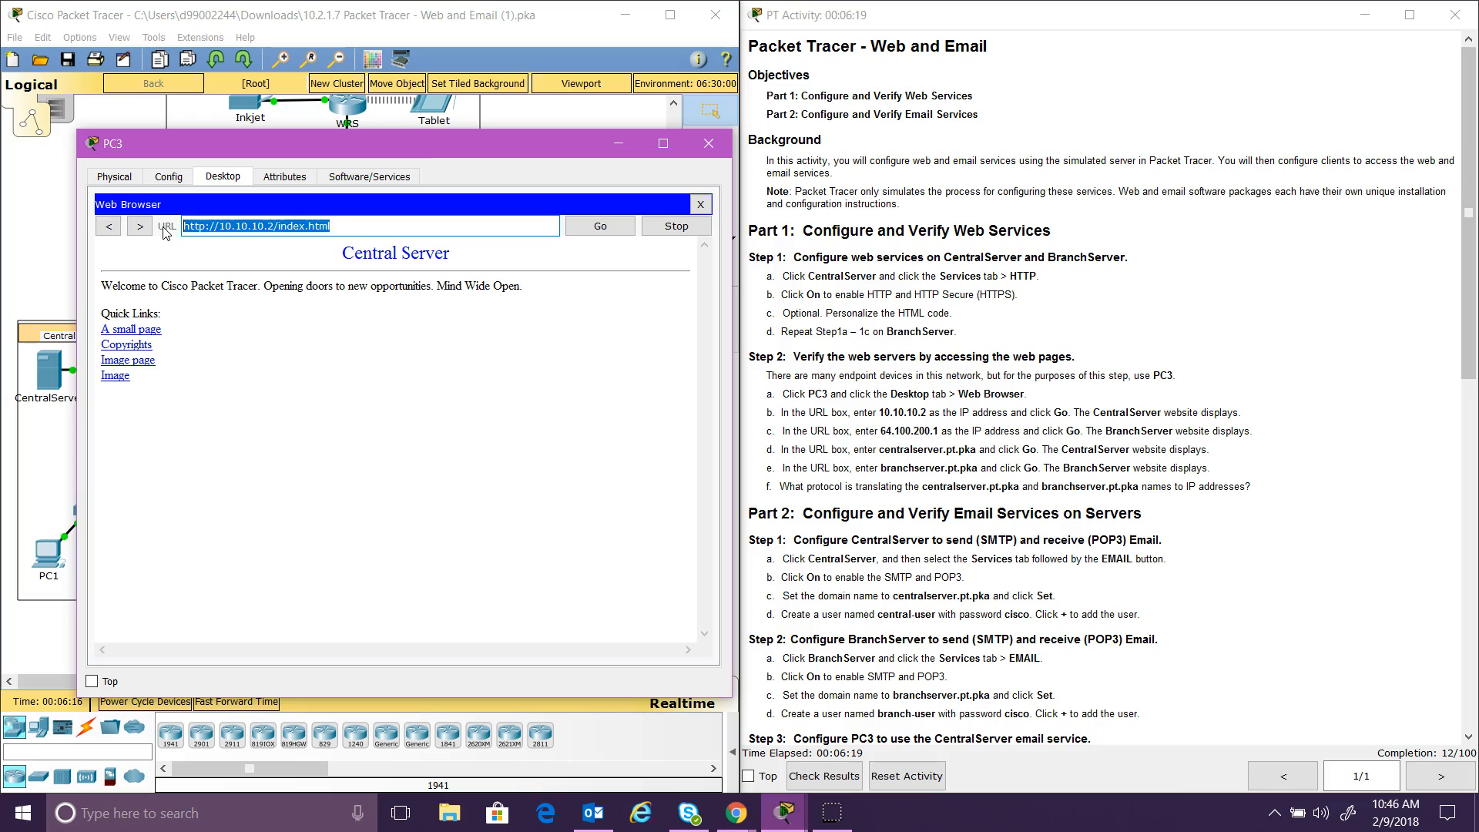
{"action": "type", "text": "46"}
{"action": "type", "text": "64.100"}
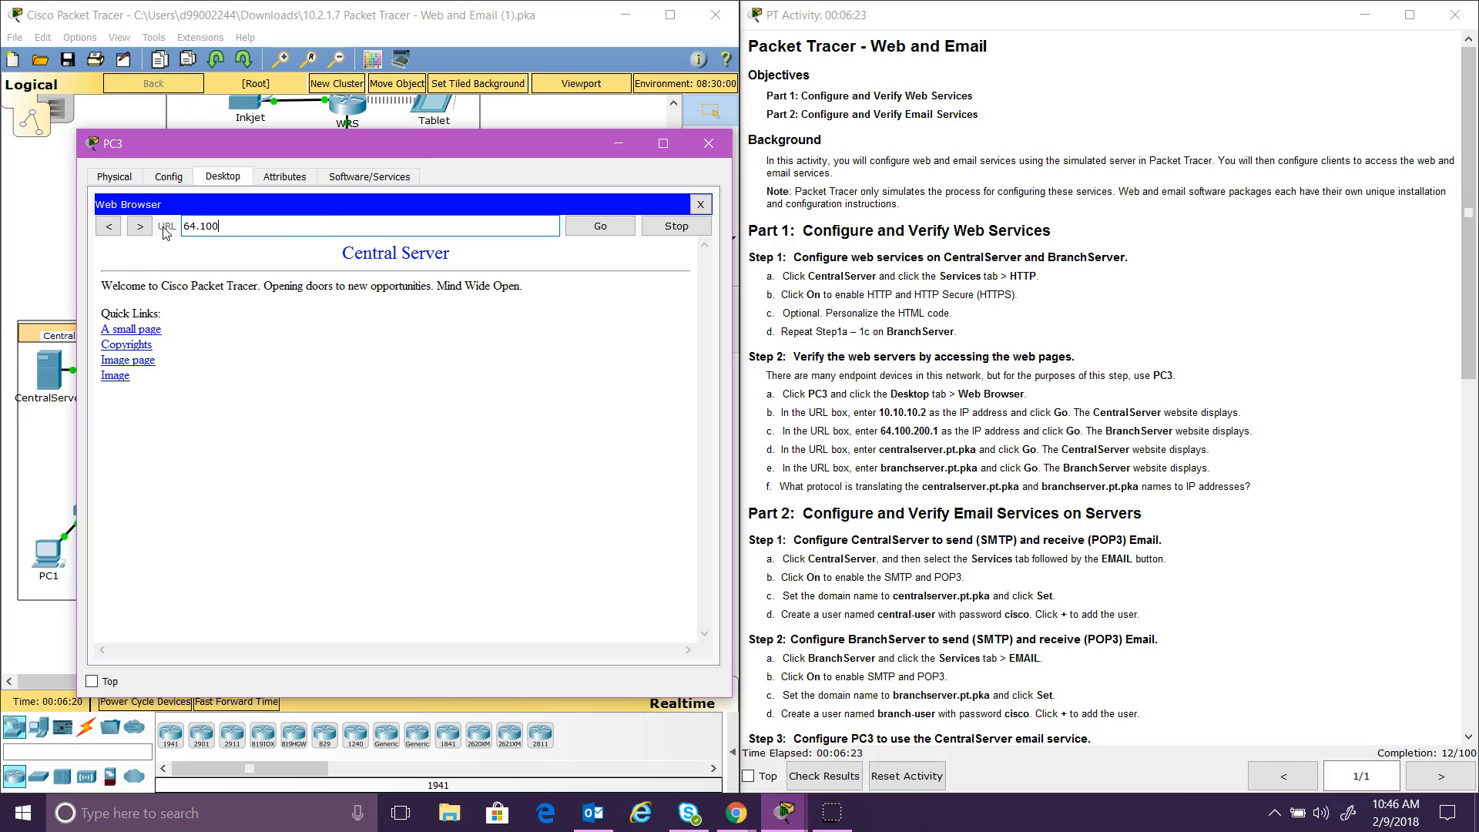
{"action": "type", "text": ".200"}
Step: Load the Branch Server site at 64.100.200.1, view its small page, and begin a new address
{"action": "left_click", "coordinate": [600, 226]}
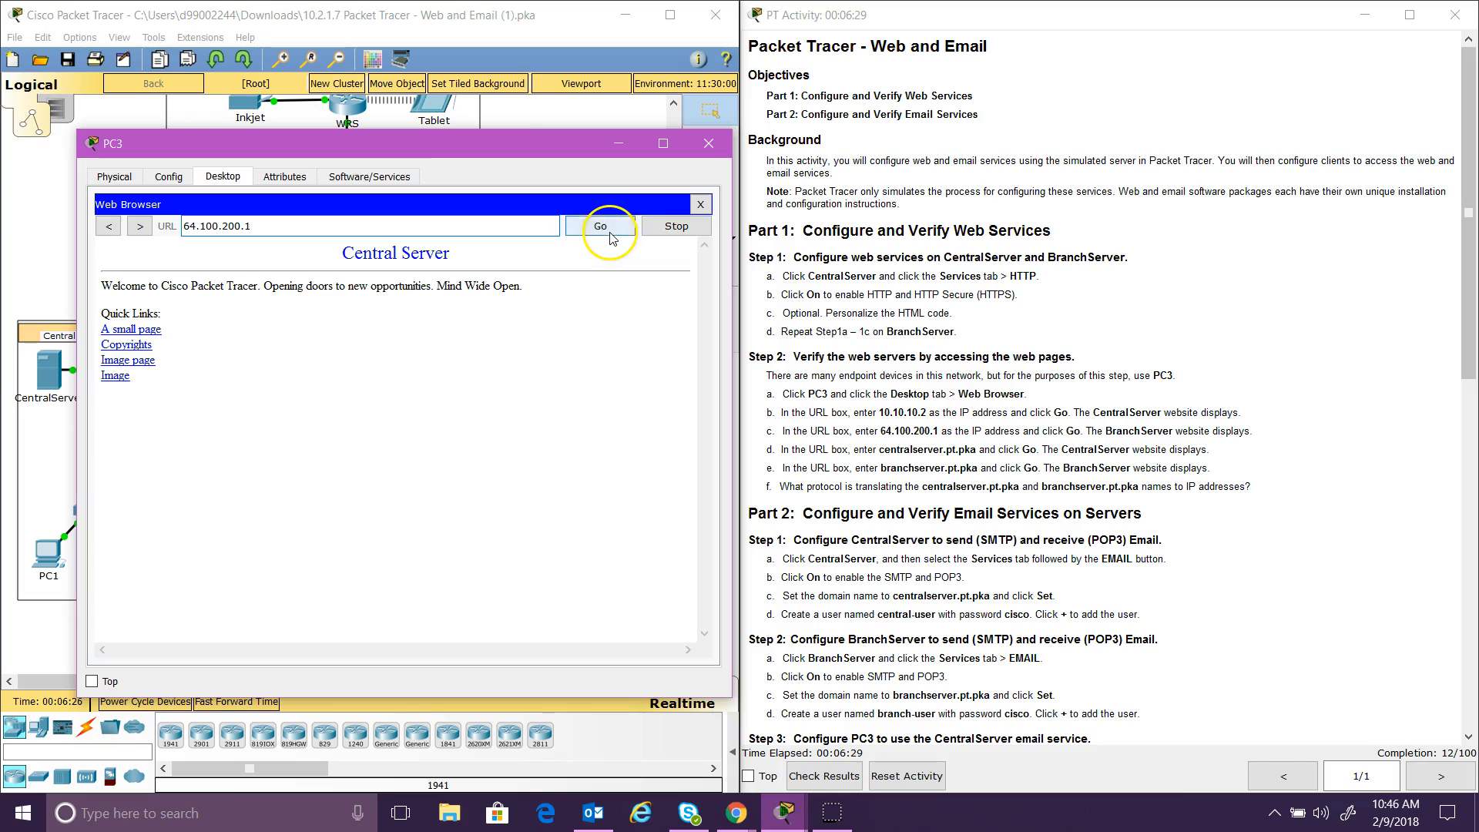
{"action": "left_click", "coordinate": [132, 330]}
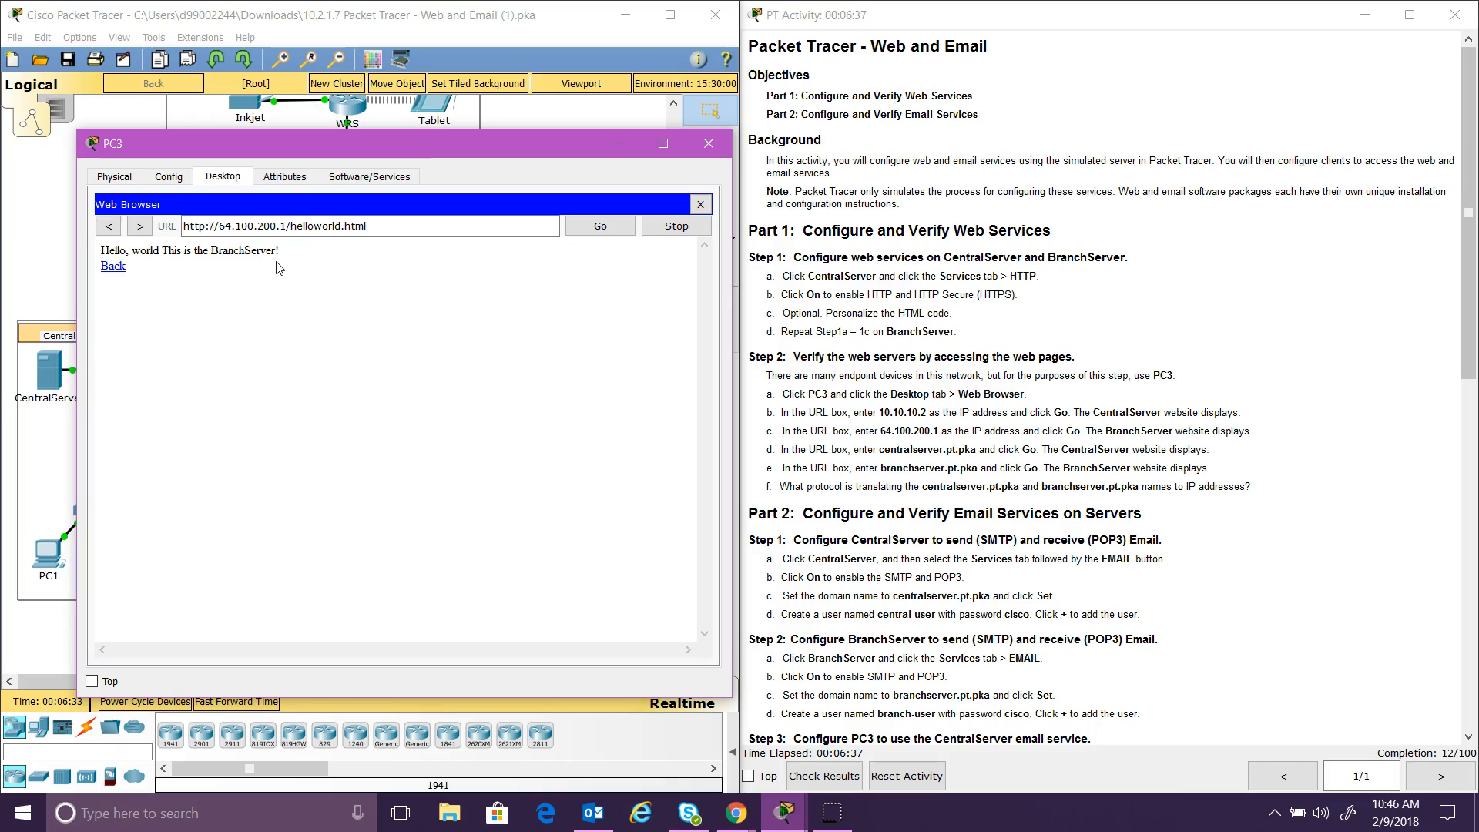
{"action": "left_click", "coordinate": [259, 321]}
{"action": "left_click_drag", "start_coordinate": [368, 225], "coordinate": [177, 235]}
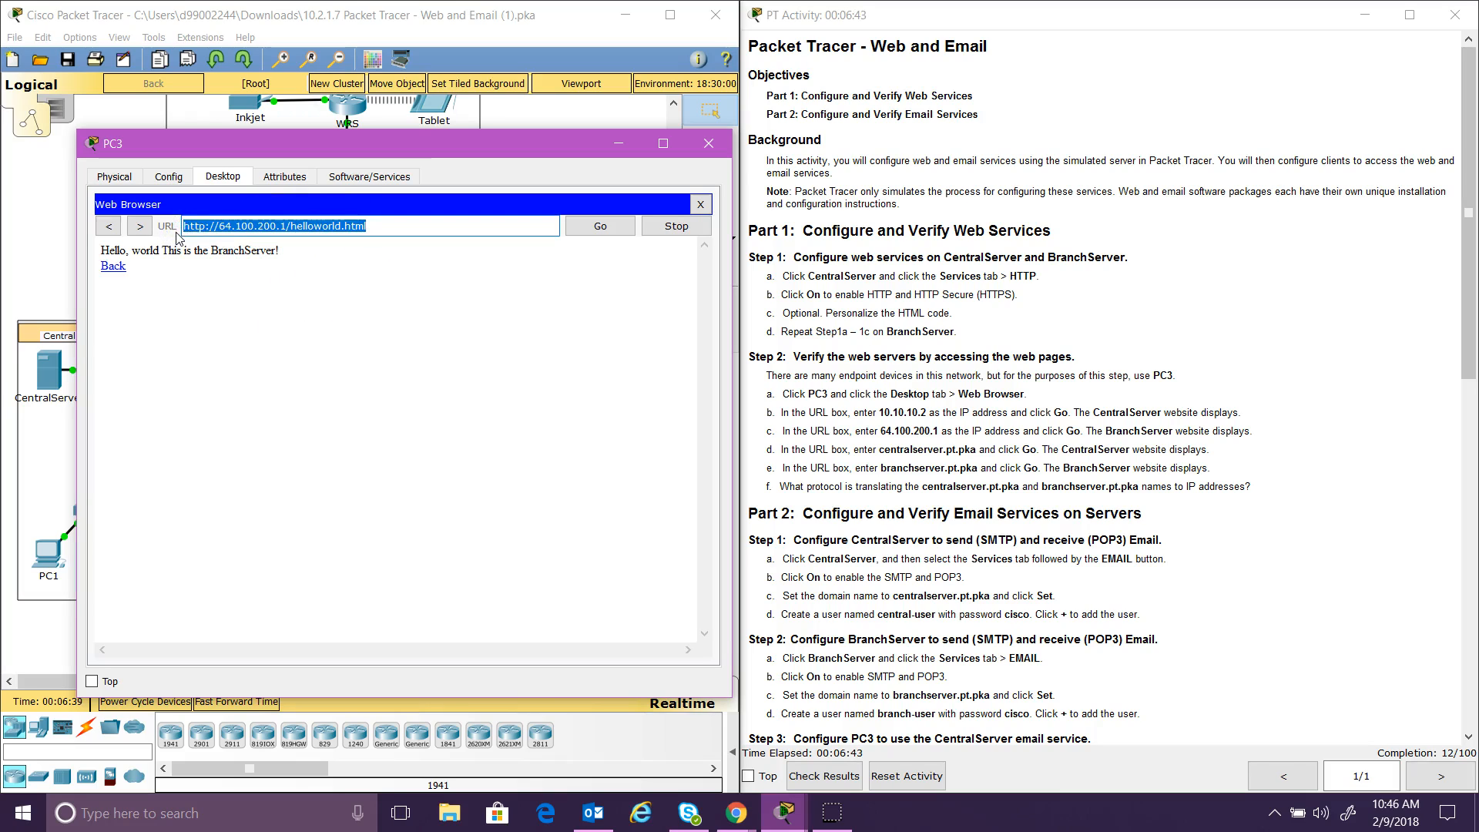
{"action": "type", "text": "centa"}
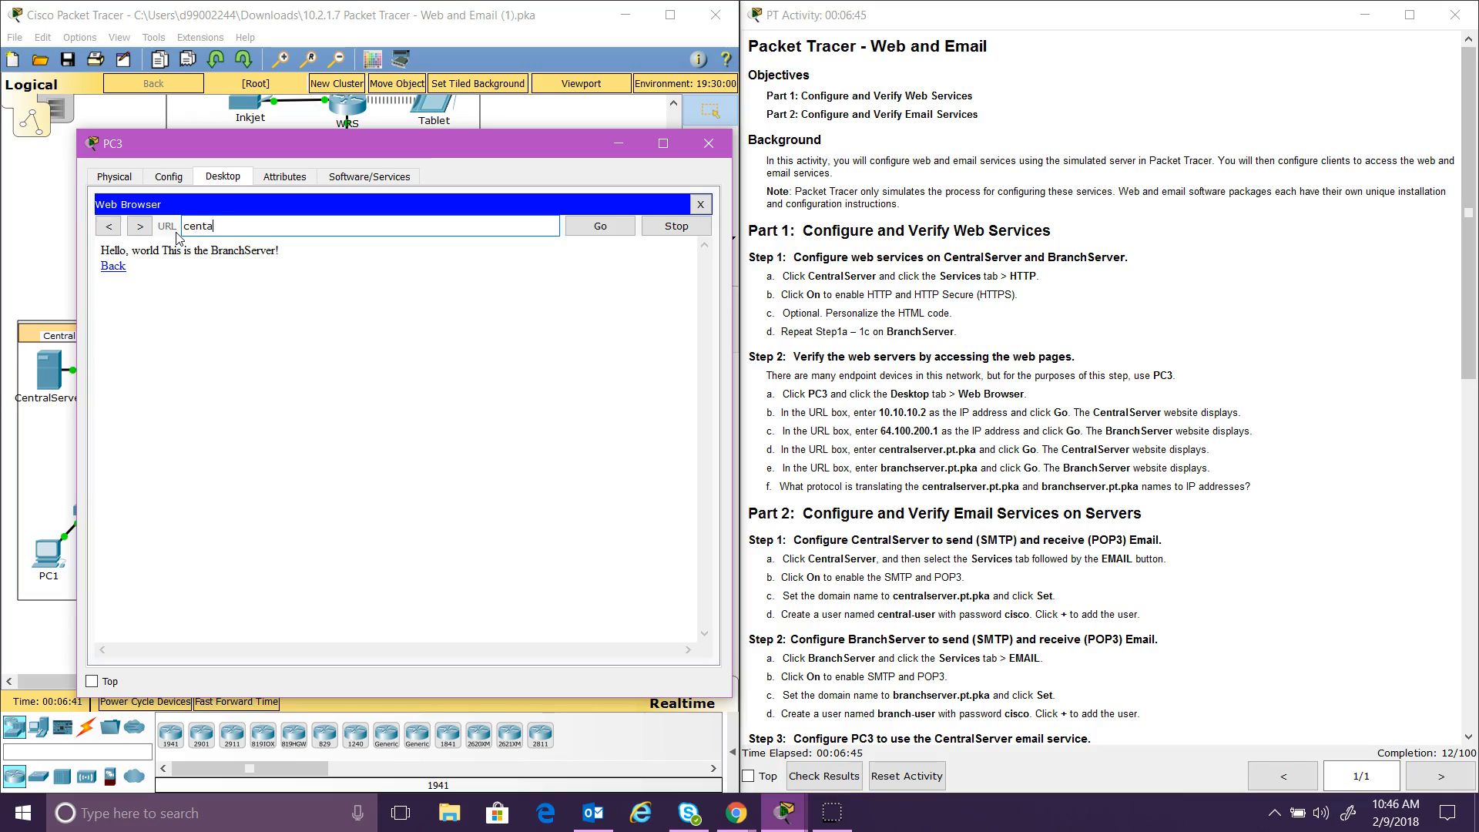
Step: Load centralserver.pt.pka, open its small page, then begin typing branchserver as the next address
{"action": "key", "text": "BackSpace"}
{"action": "key", "text": "BackSpace"}
{"action": "type", "text": "ralserver.pt"}
{"action": "left_click", "coordinate": [600, 225]}
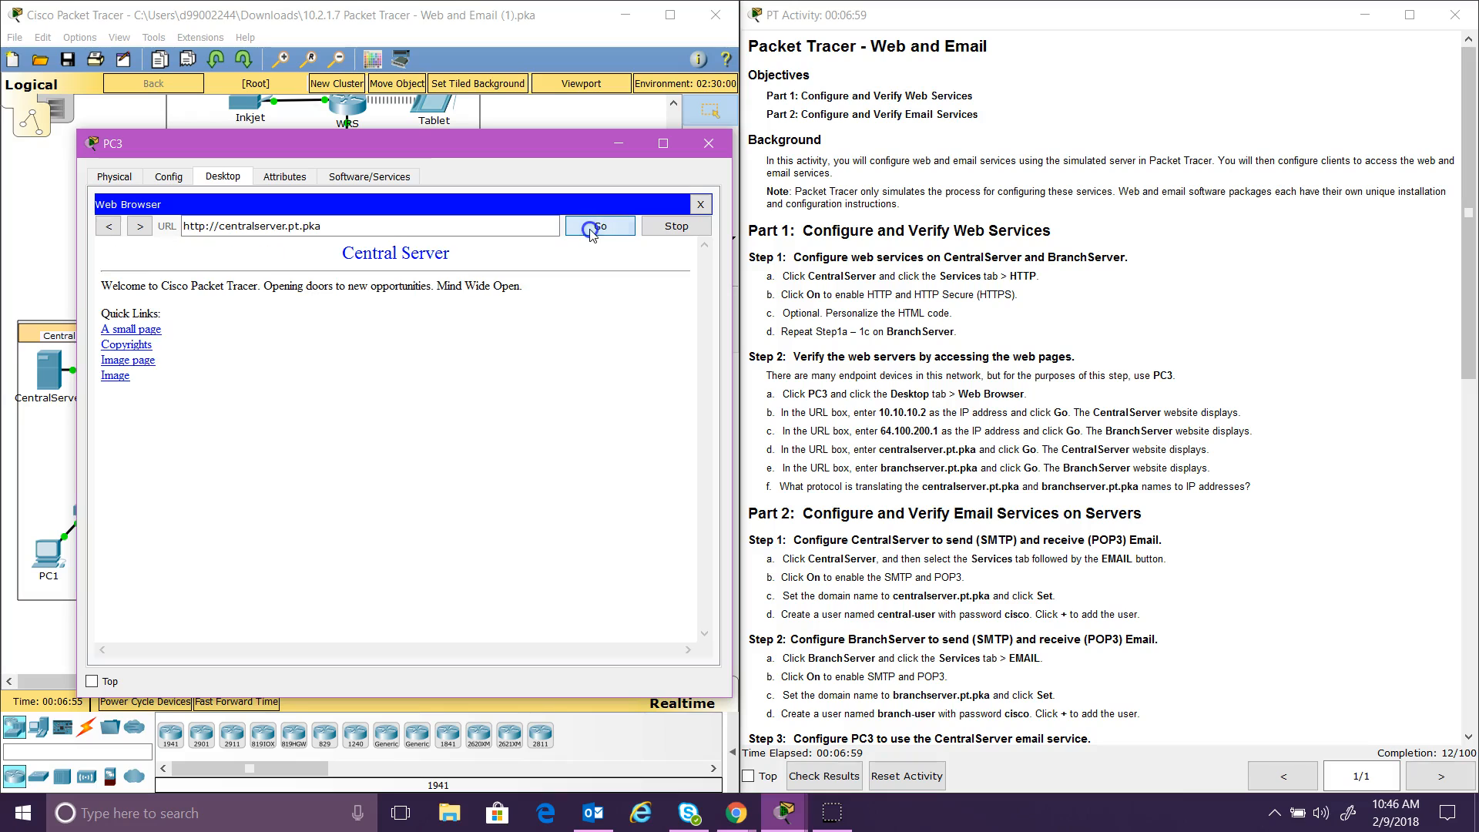
{"action": "left_click", "coordinate": [151, 330]}
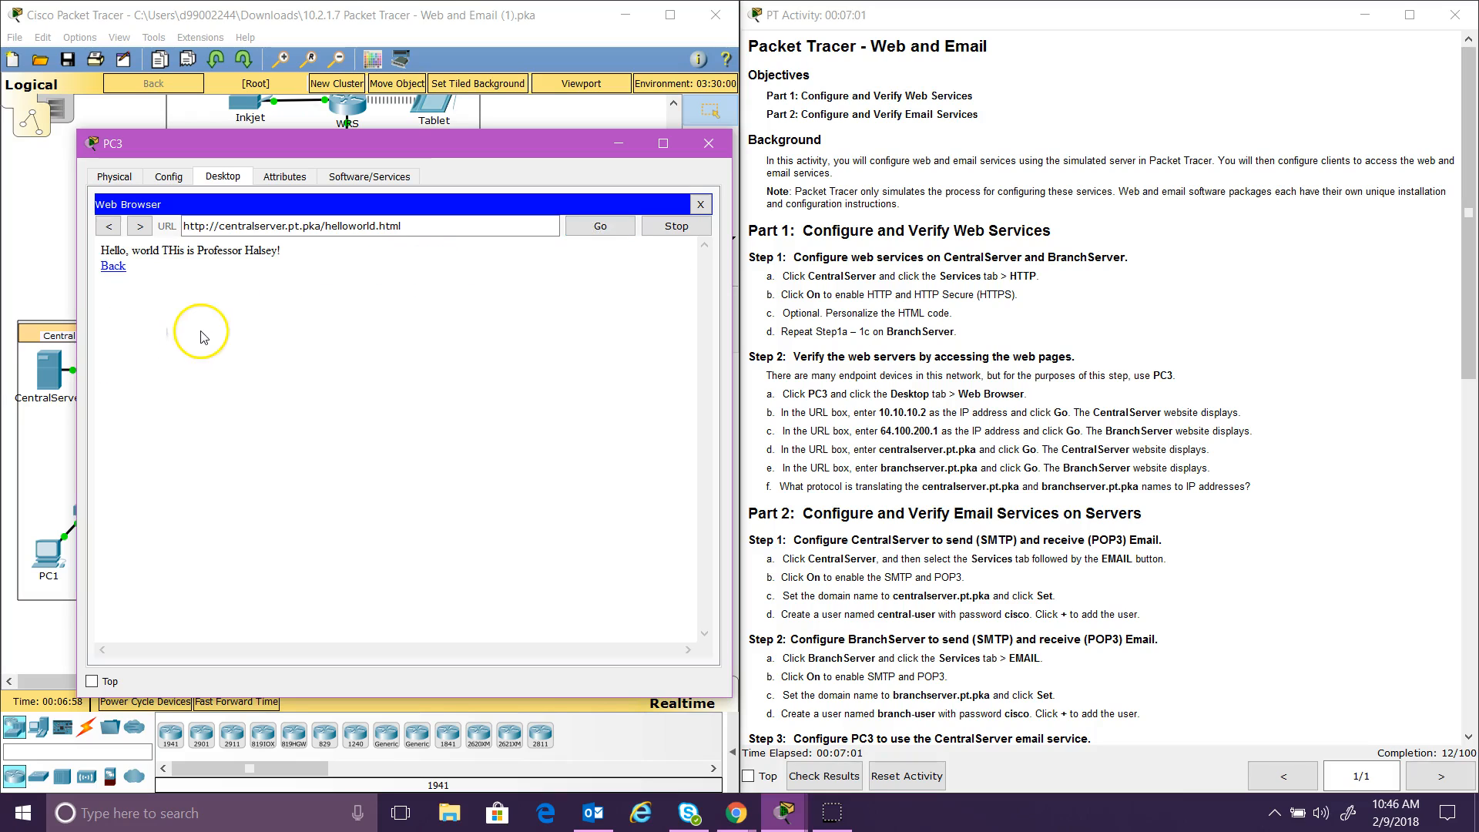
{"action": "left_click_drag", "start_coordinate": [409, 226], "coordinate": [175, 229]}
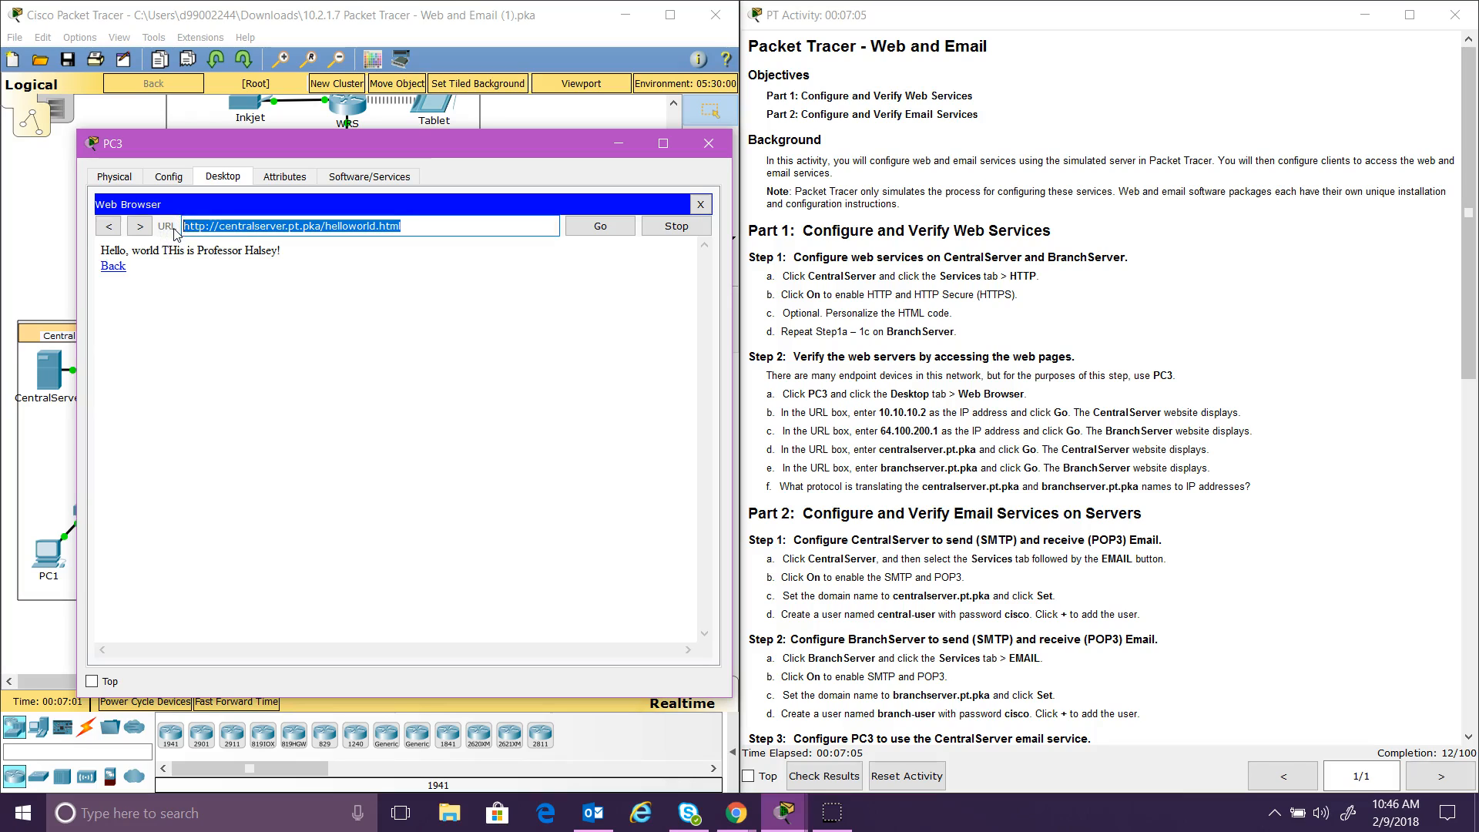
{"action": "type", "text": "branchserver.pt.pka"}
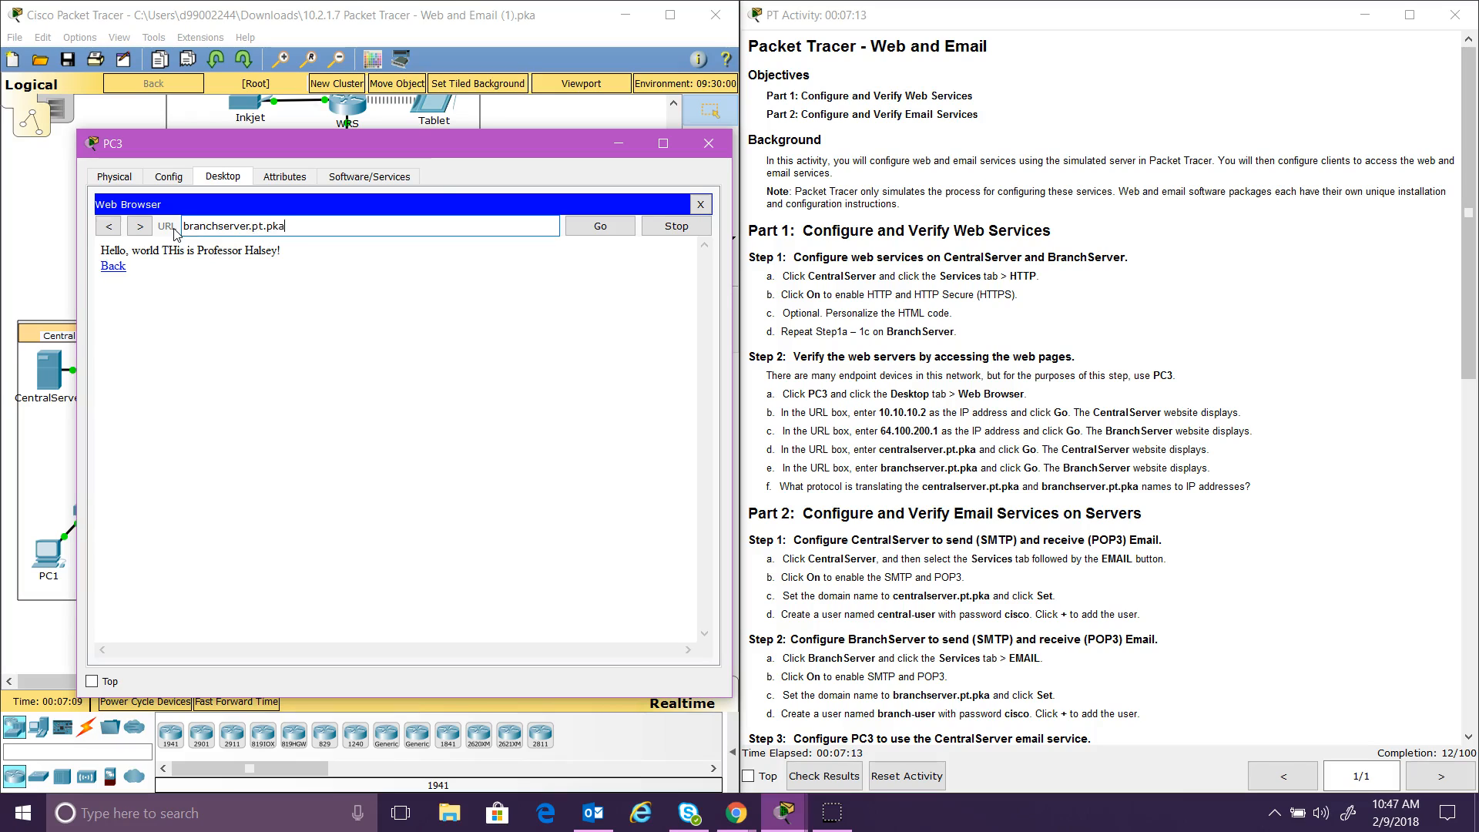
Step: Load the BranchServer site by the name branchserver.pt.pka, then close PC3's window
{"action": "left_click", "coordinate": [598, 227]}
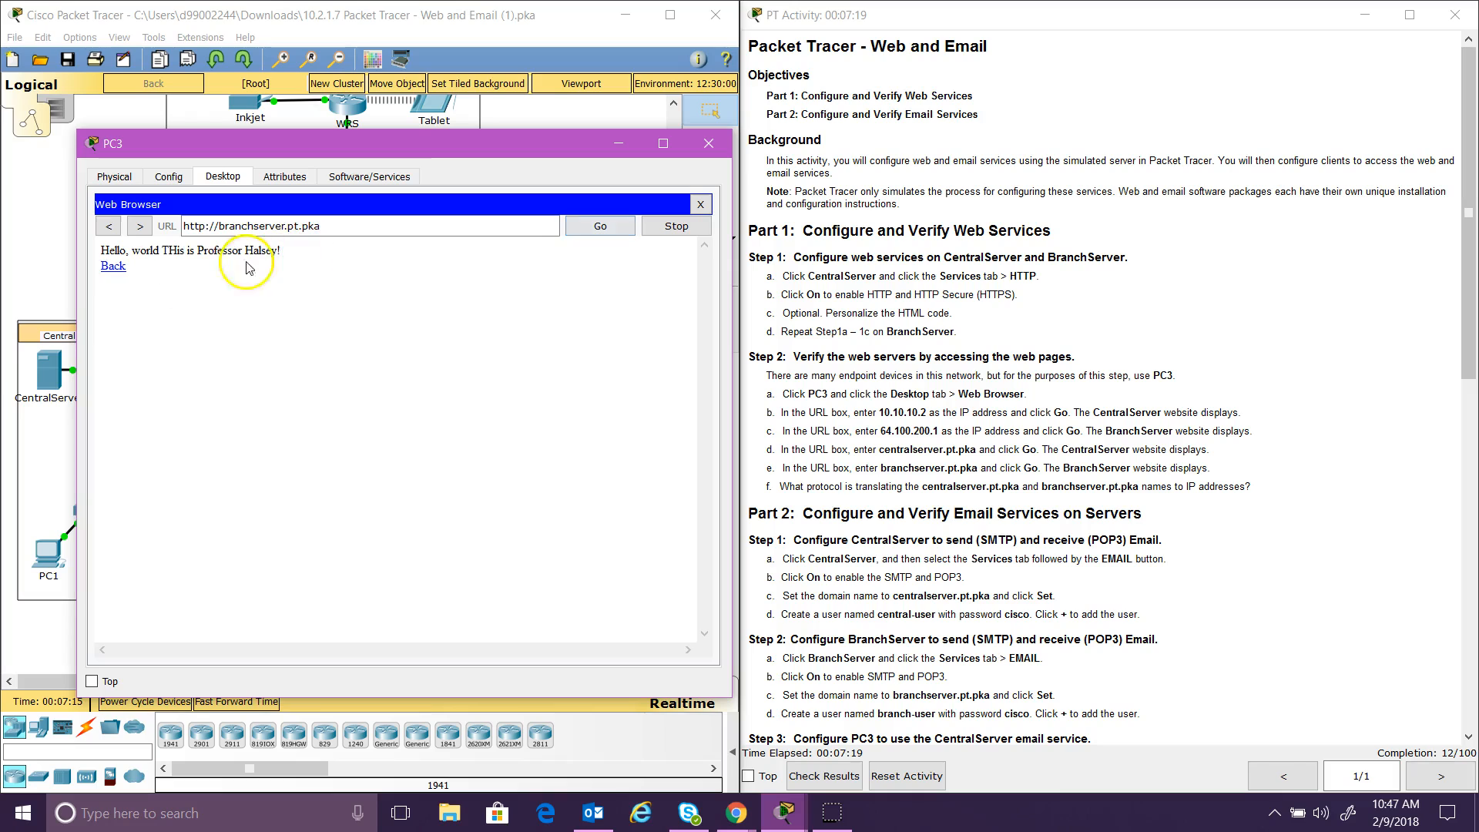
{"action": "left_click", "coordinate": [111, 266]}
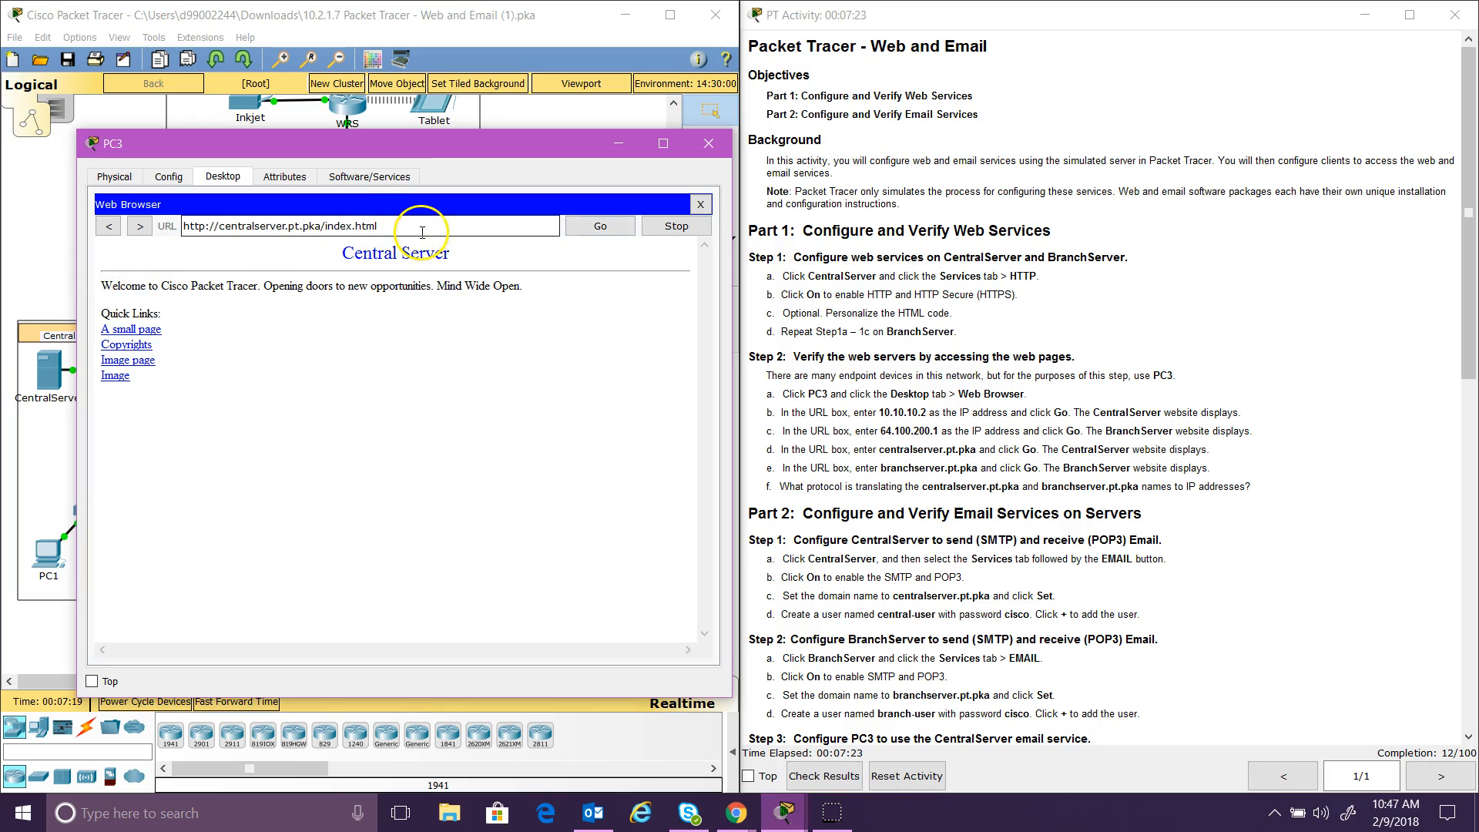
{"action": "left_click", "coordinate": [447, 232]}
{"action": "left_click_drag", "start_coordinate": [447, 232], "coordinate": [176, 229]}
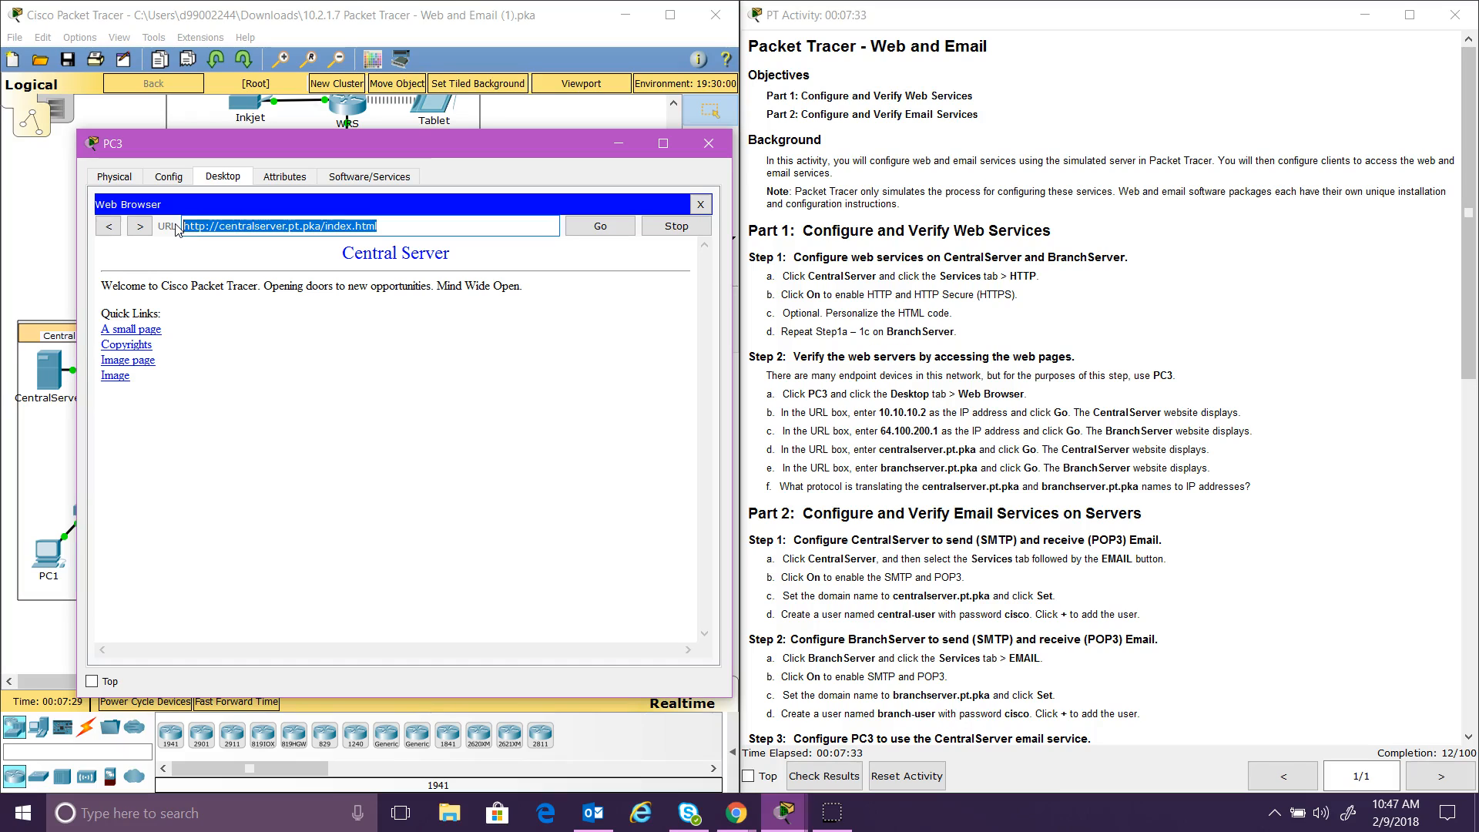
{"action": "type", "text": "bran"}
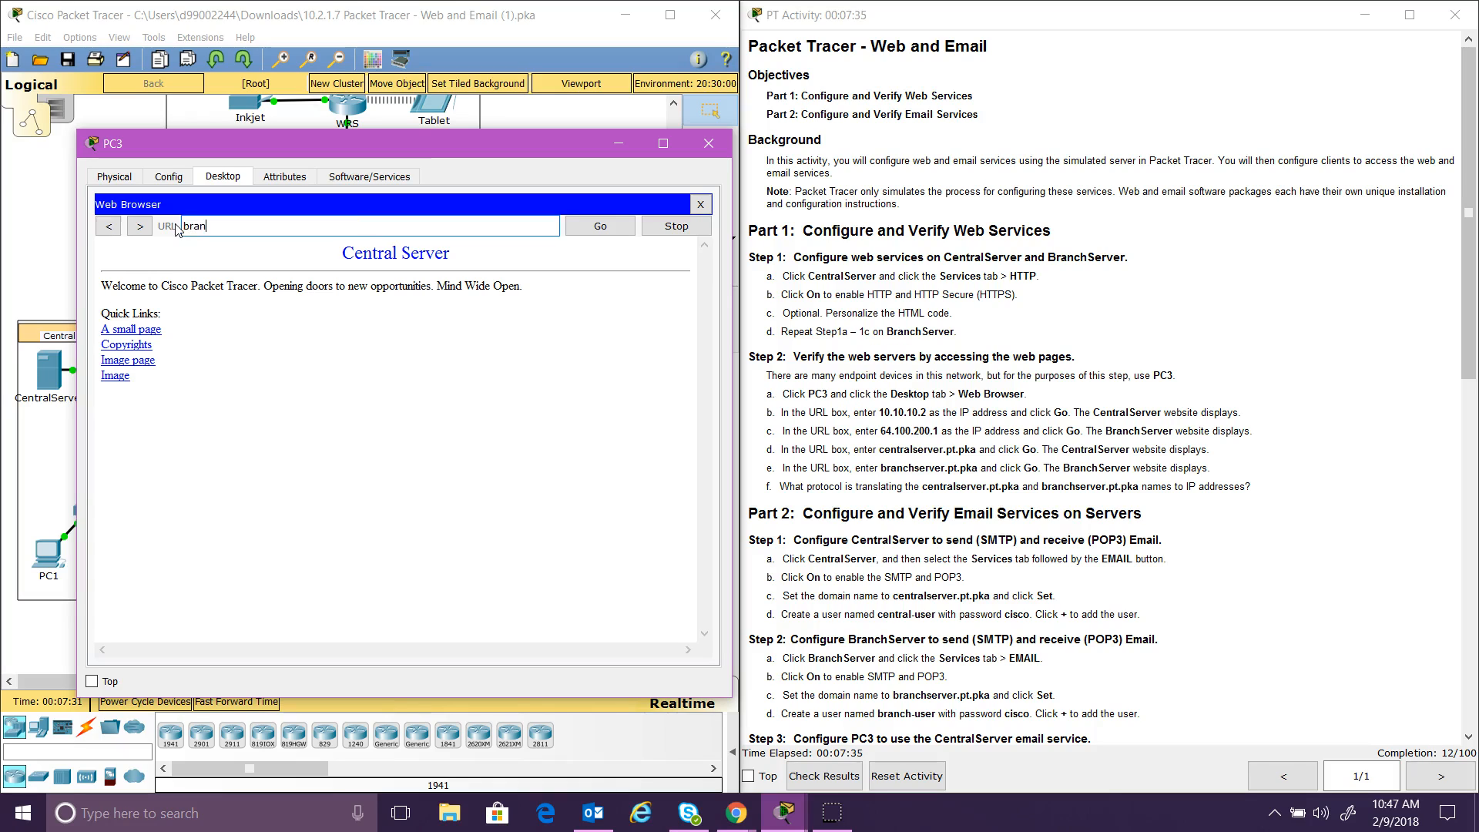
{"action": "type", "text": "chserver.pt.pka"}
{"action": "left_click", "coordinate": [601, 227]}
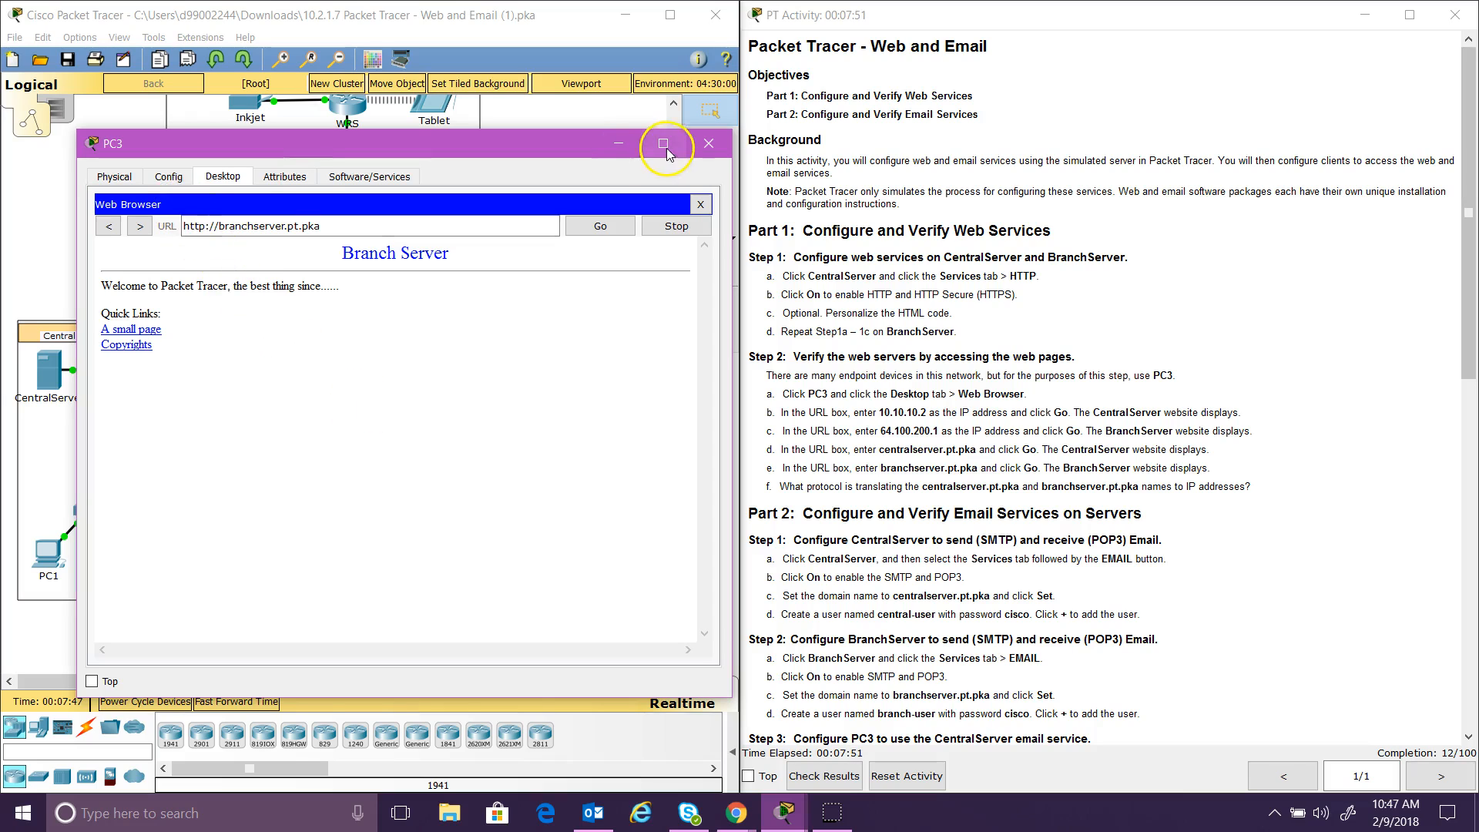
{"action": "left_click", "coordinate": [708, 149]}
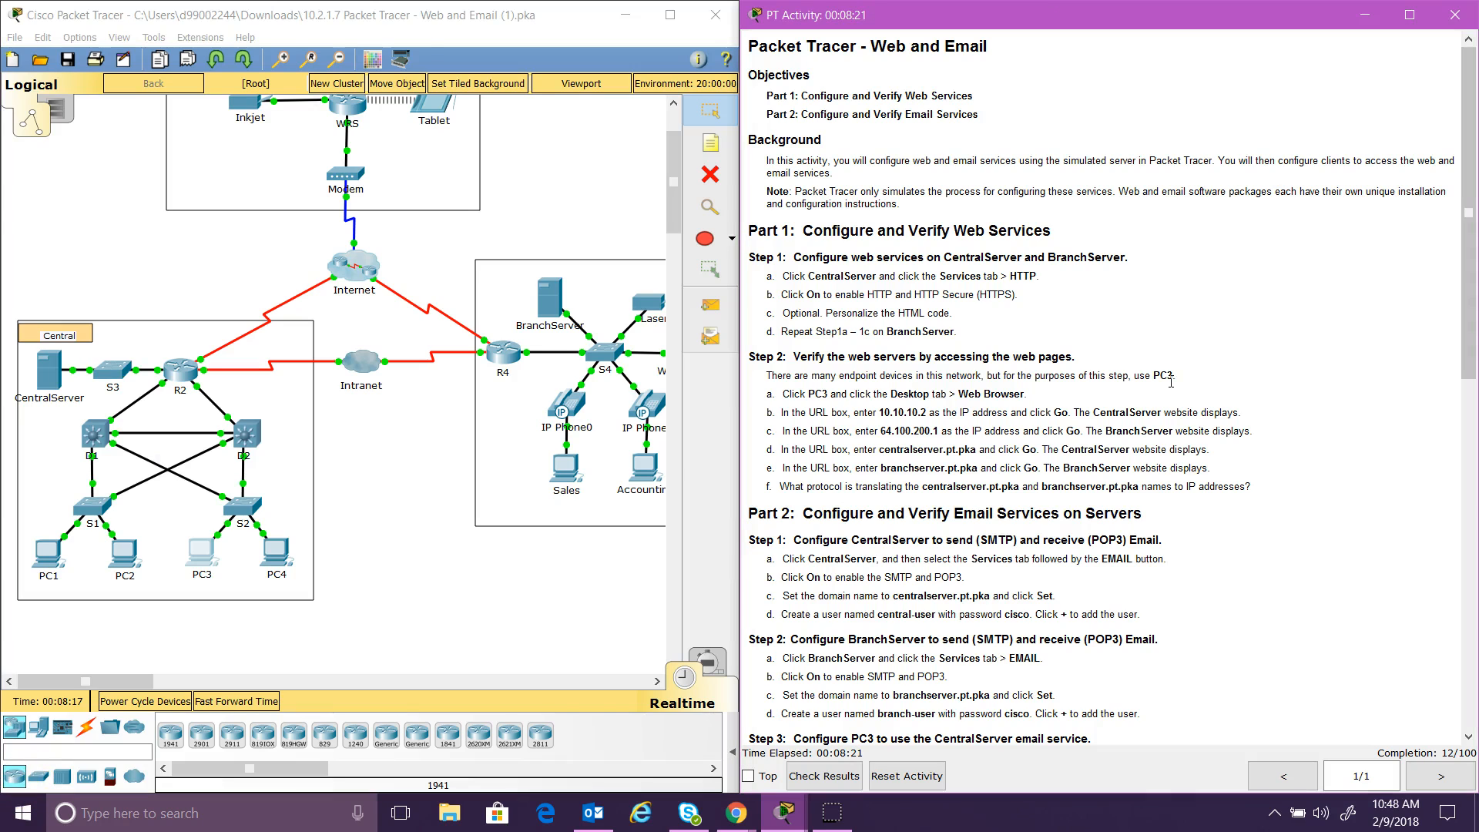
{"action": "left_click_drag", "start_coordinate": [1472, 285], "coordinate": [1471, 527]}
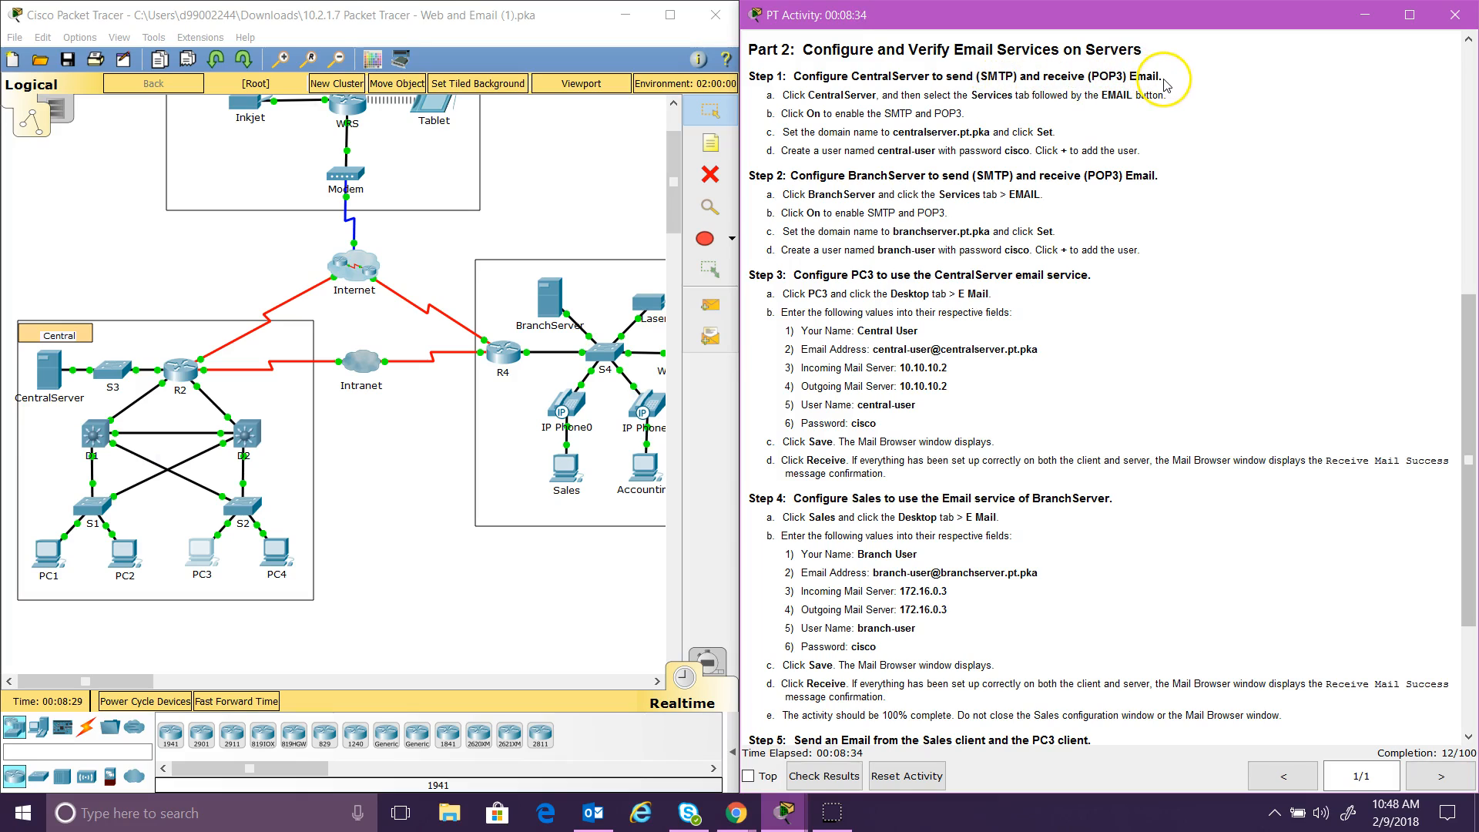
Step: Open CentralServer's EMAIL service and switch SMTP and POP3 on
{"action": "left_click", "coordinate": [48, 380]}
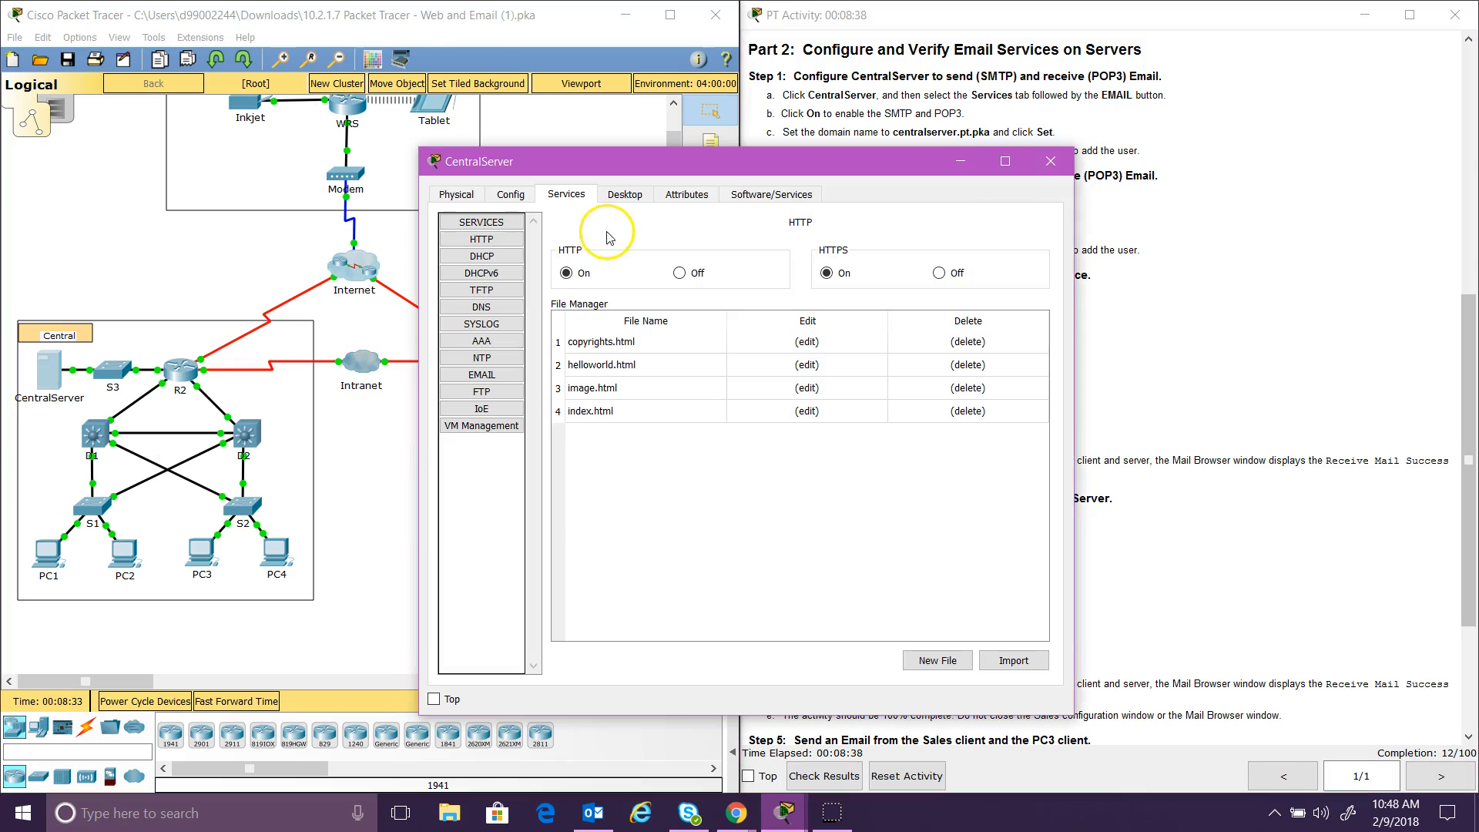
{"action": "left_click_drag", "start_coordinate": [651, 154], "coordinate": [316, 77]}
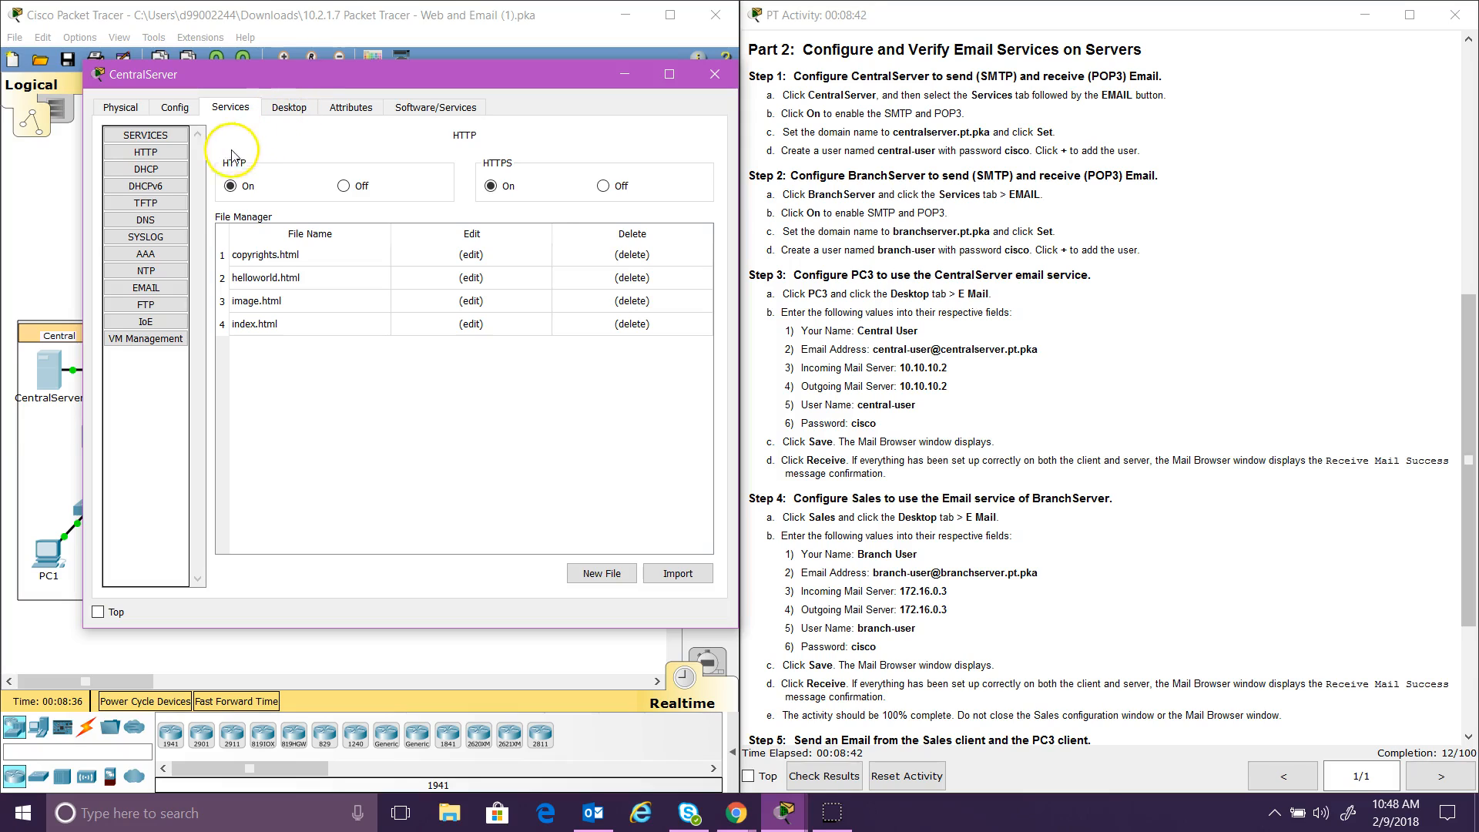
{"action": "left_click", "coordinate": [172, 288]}
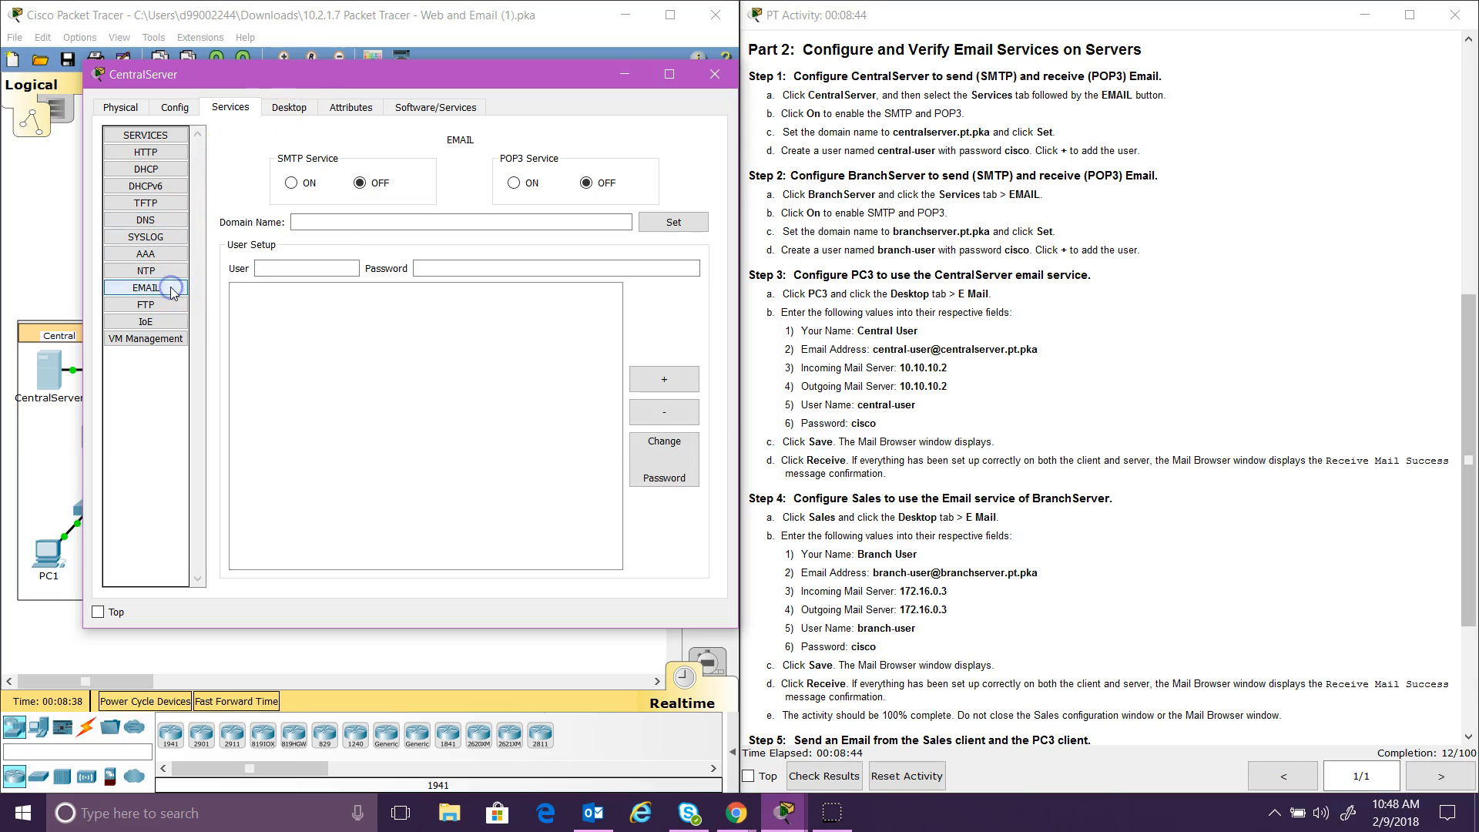
{"action": "left_click", "coordinate": [292, 183]}
{"action": "left_click", "coordinate": [514, 185]}
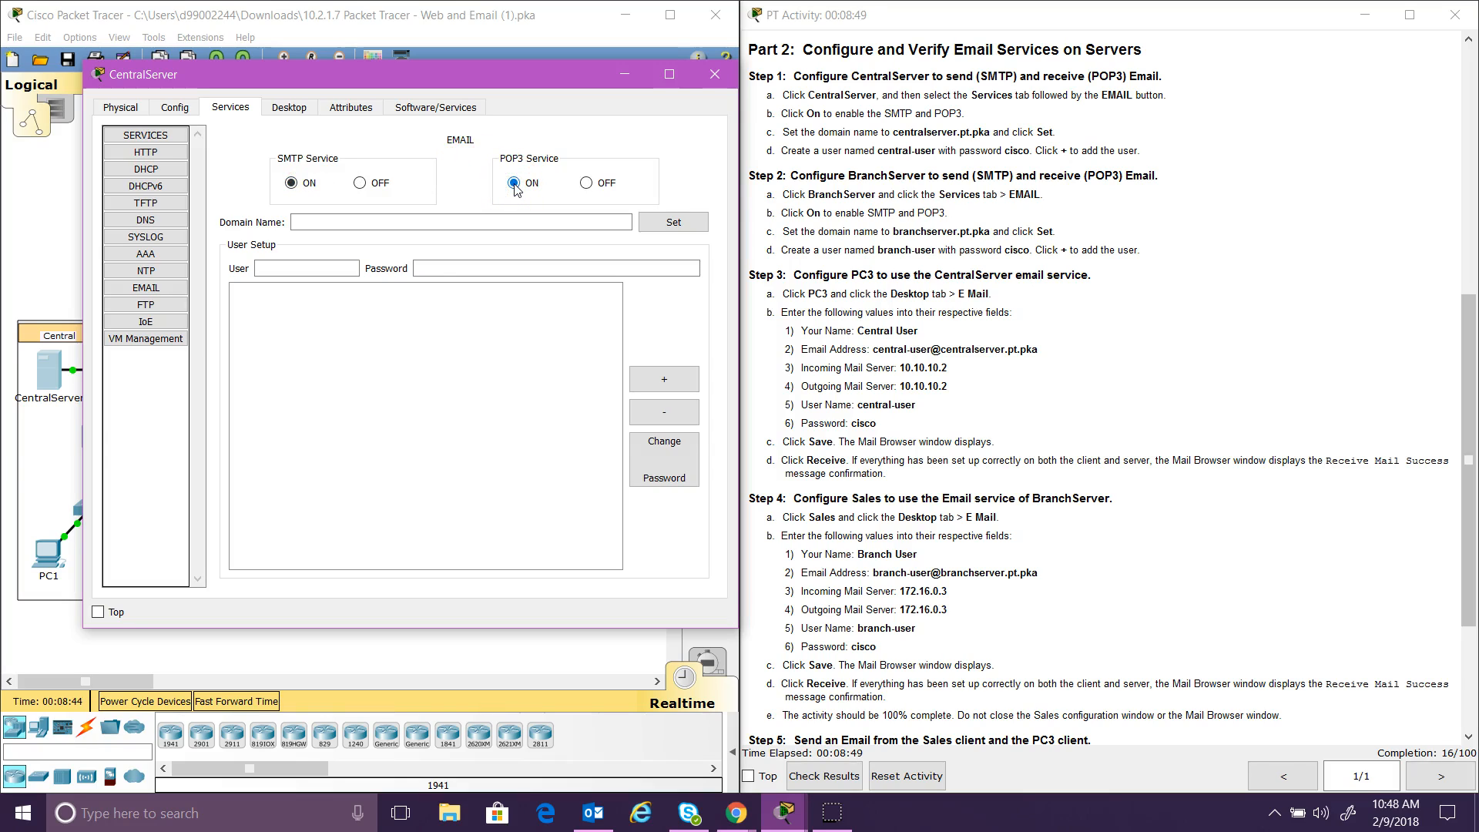
Step: Set mail domain centralserver.pt.pka, add user central-user with its password, and close the window
{"action": "left_click", "coordinate": [422, 224]}
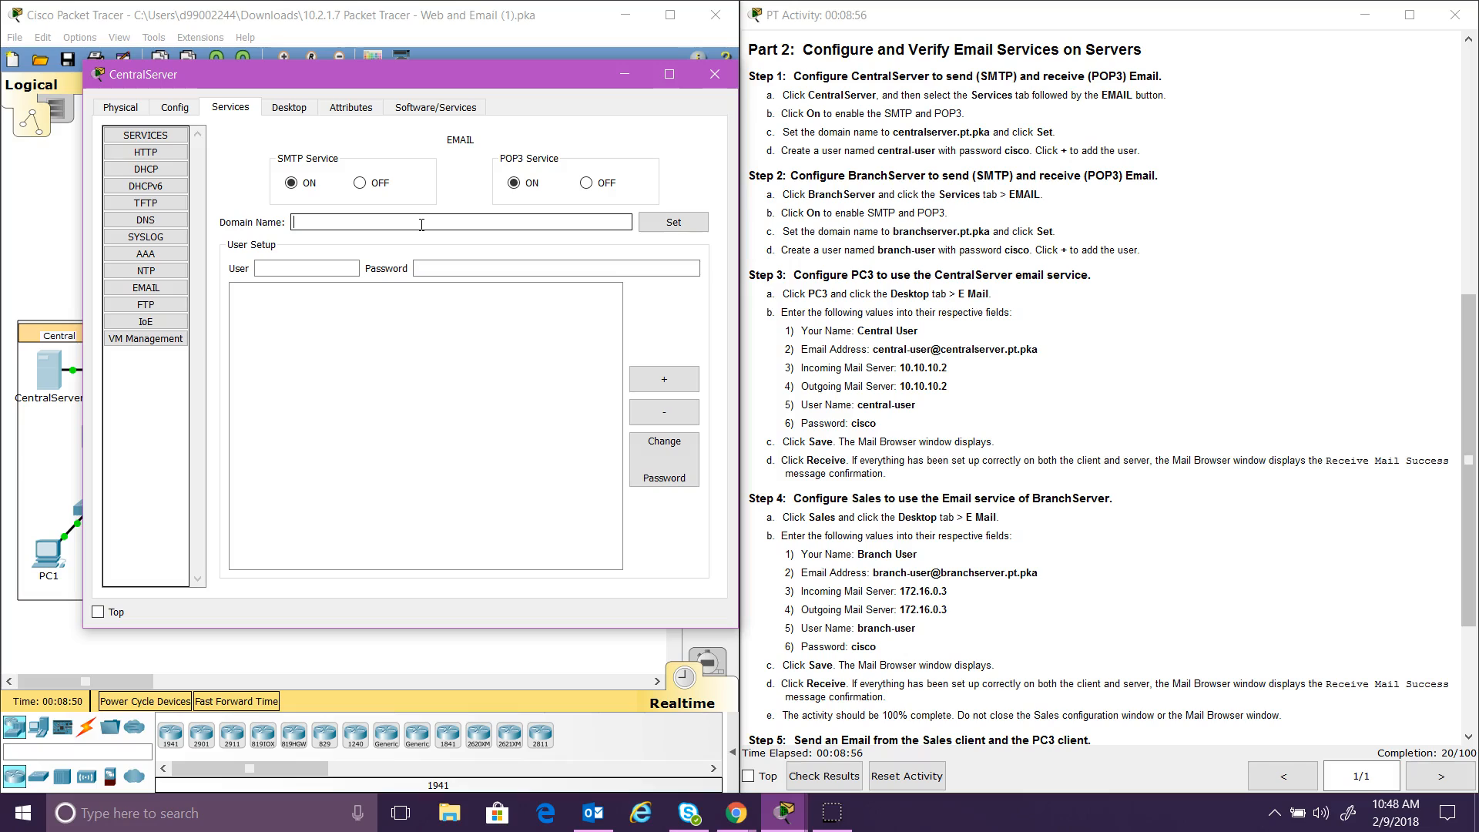
{"action": "type", "text": "b"}
{"action": "type", "text": "centr"}
{"action": "type", "text": "alserver.pt.pka"}
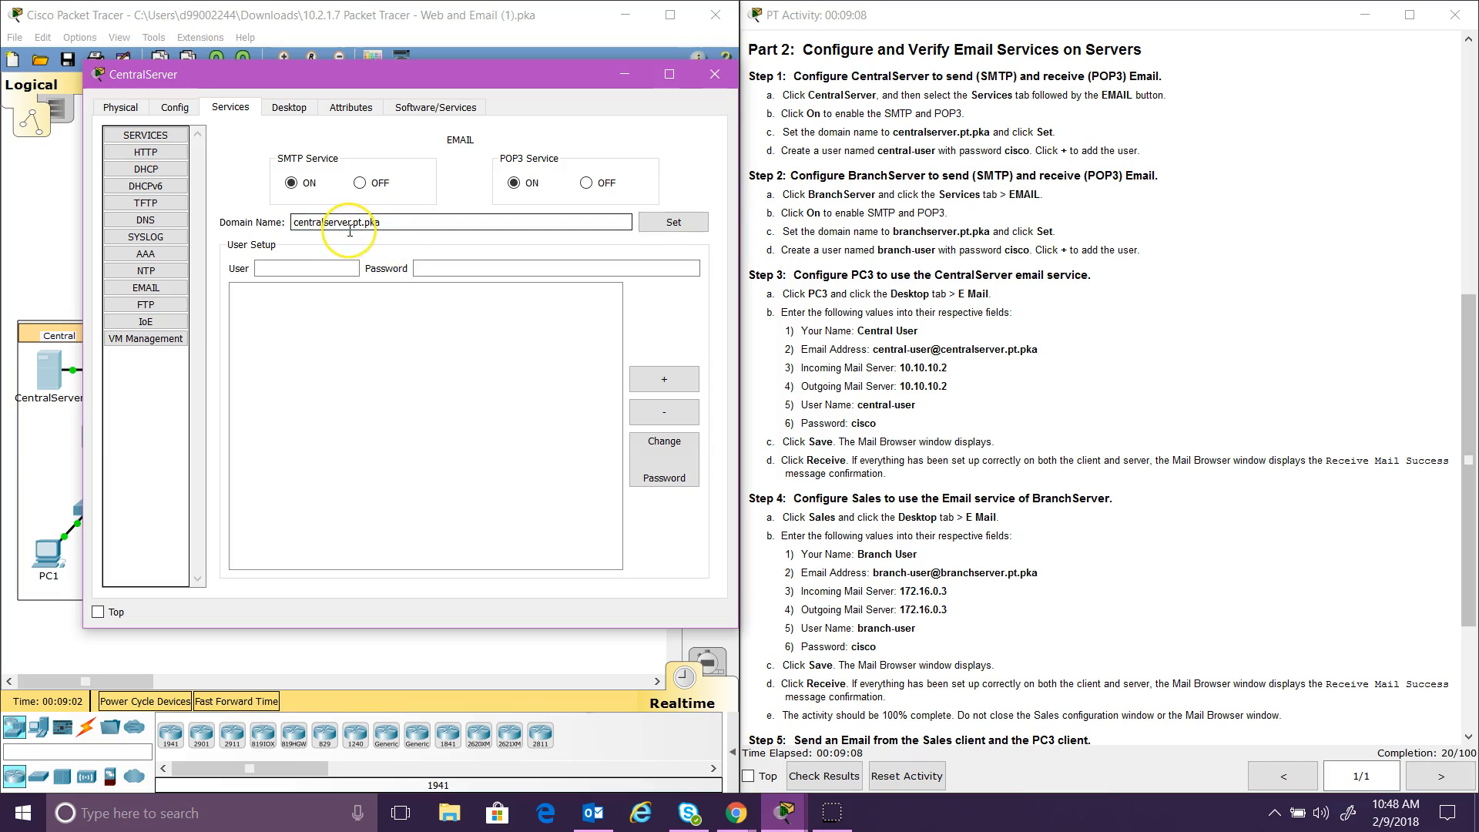
{"action": "left_click", "coordinate": [655, 232]}
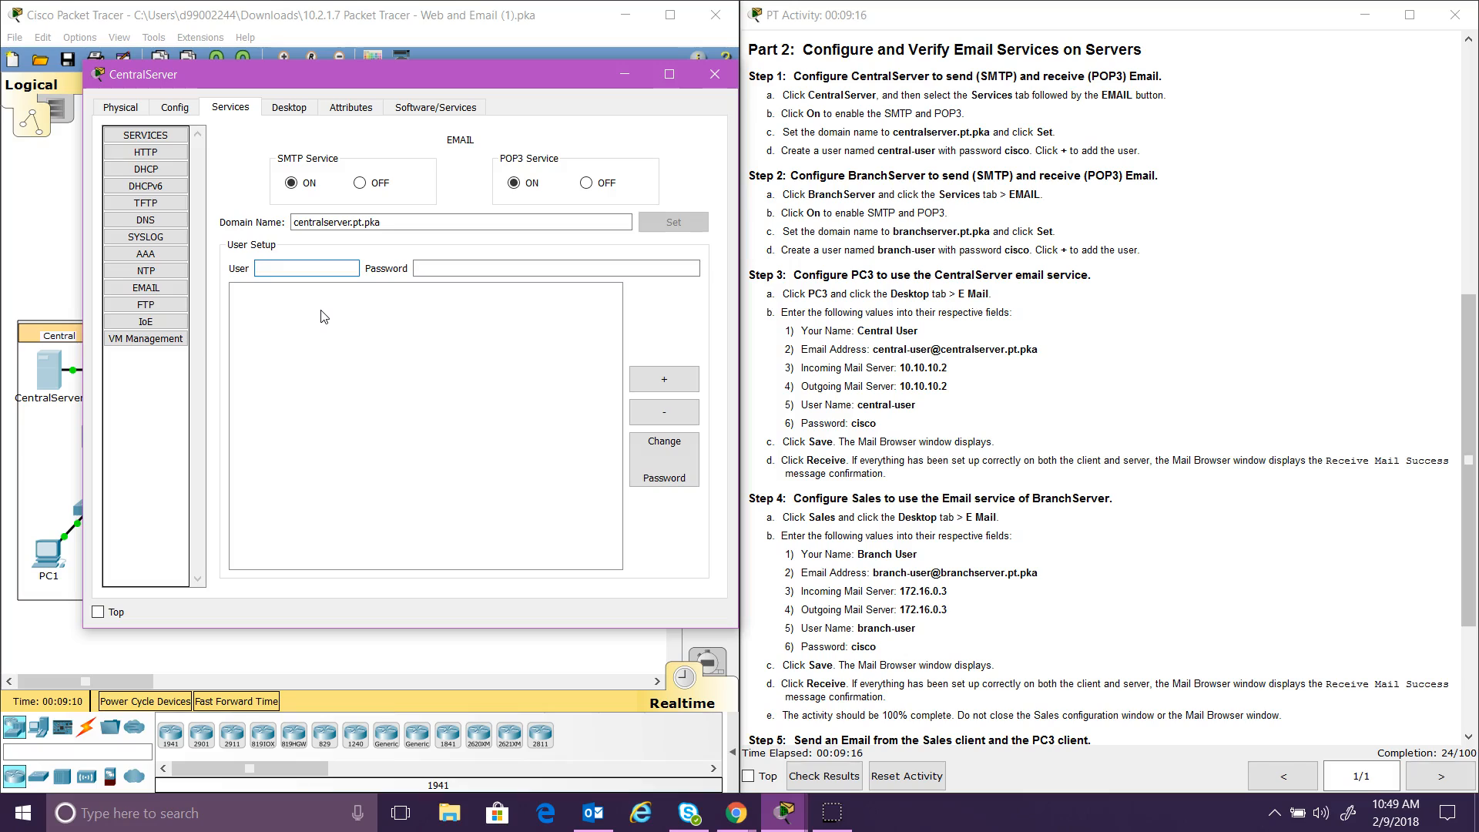
{"action": "type", "text": "central-user"}
{"action": "left_click", "coordinate": [439, 270]}
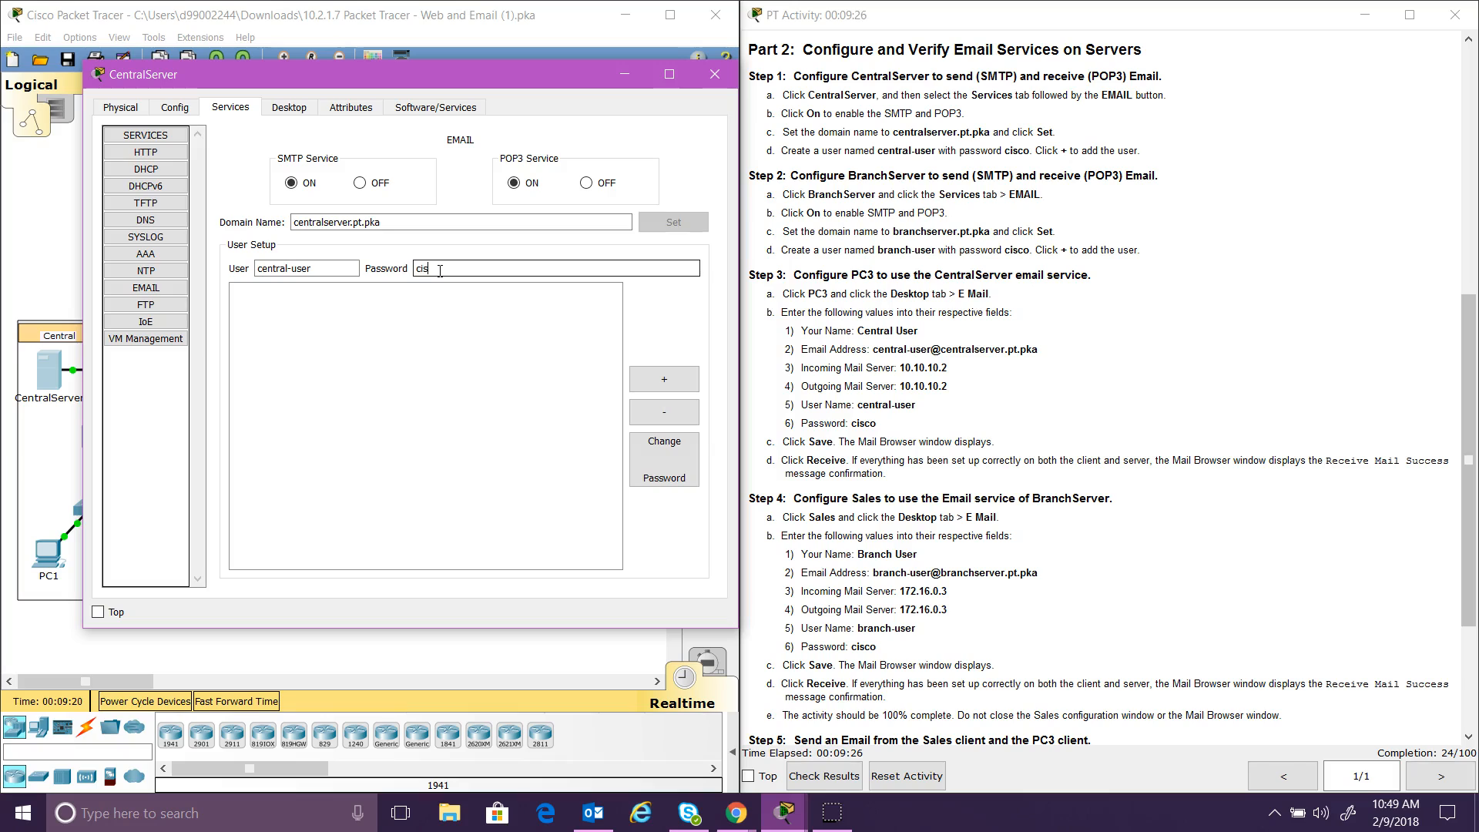
{"action": "left_click", "coordinate": [657, 381]}
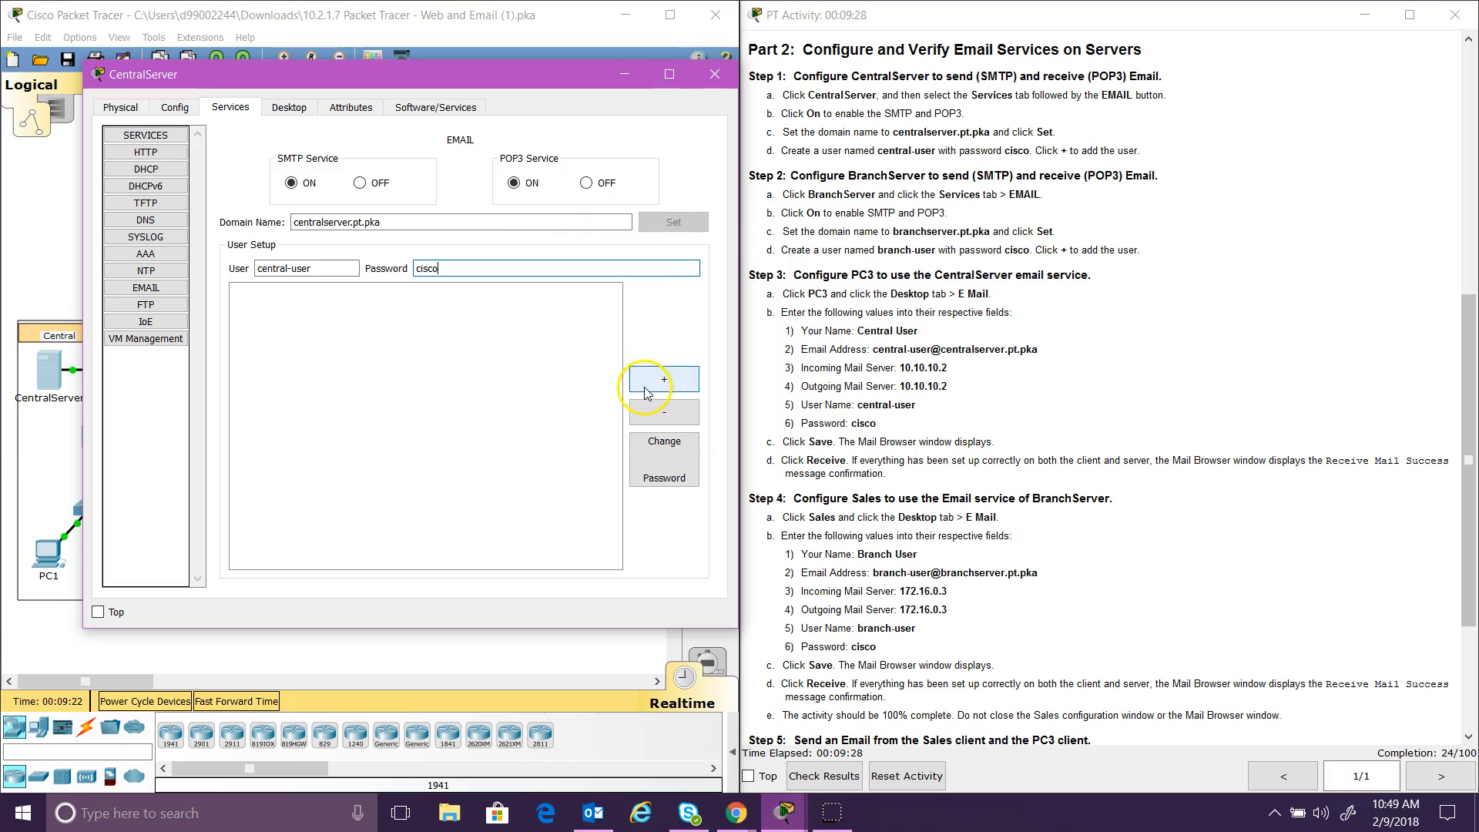
{"action": "left_click", "coordinate": [657, 383]}
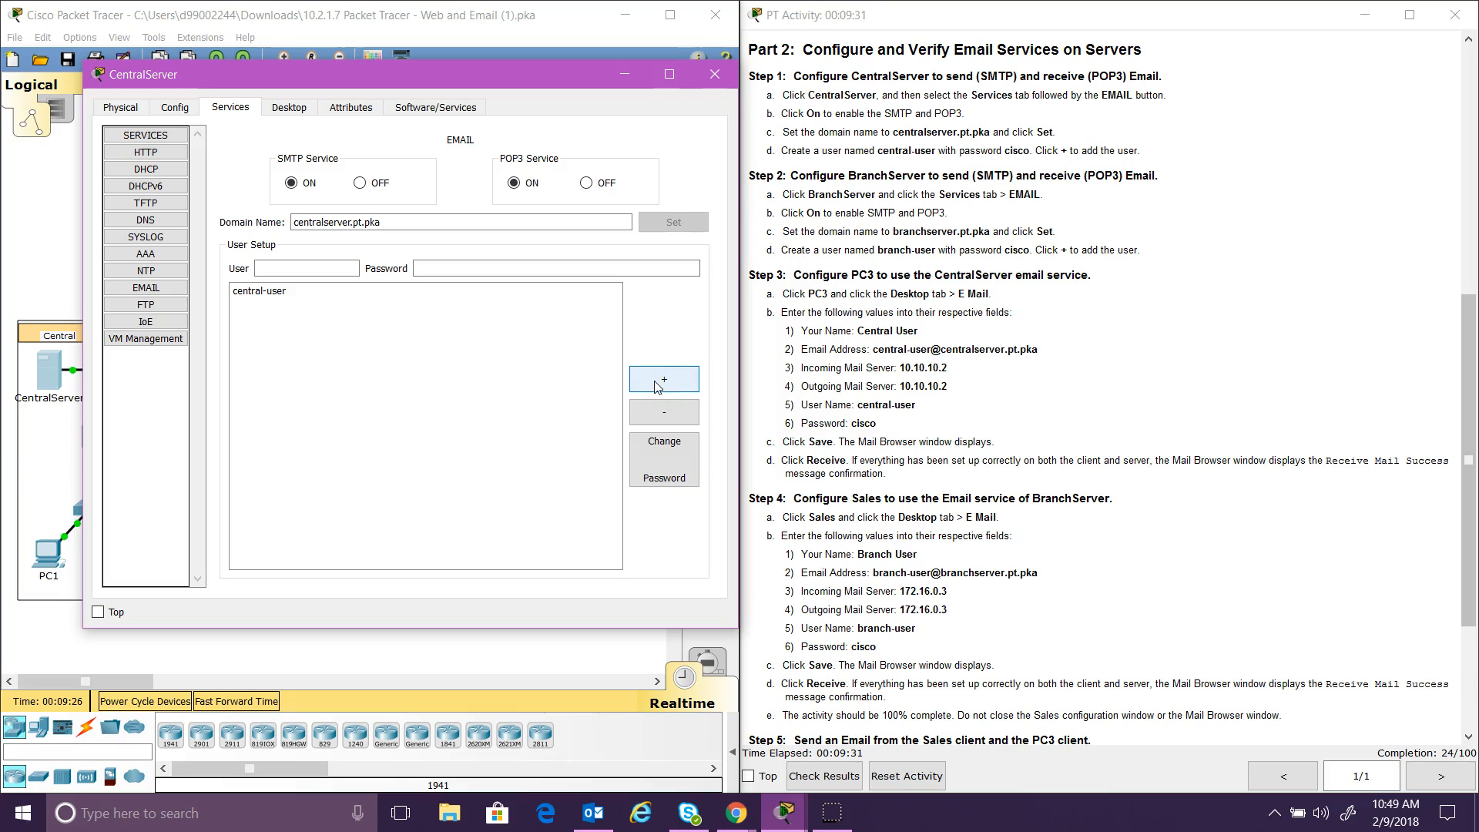
{"action": "left_click", "coordinate": [794, 253]}
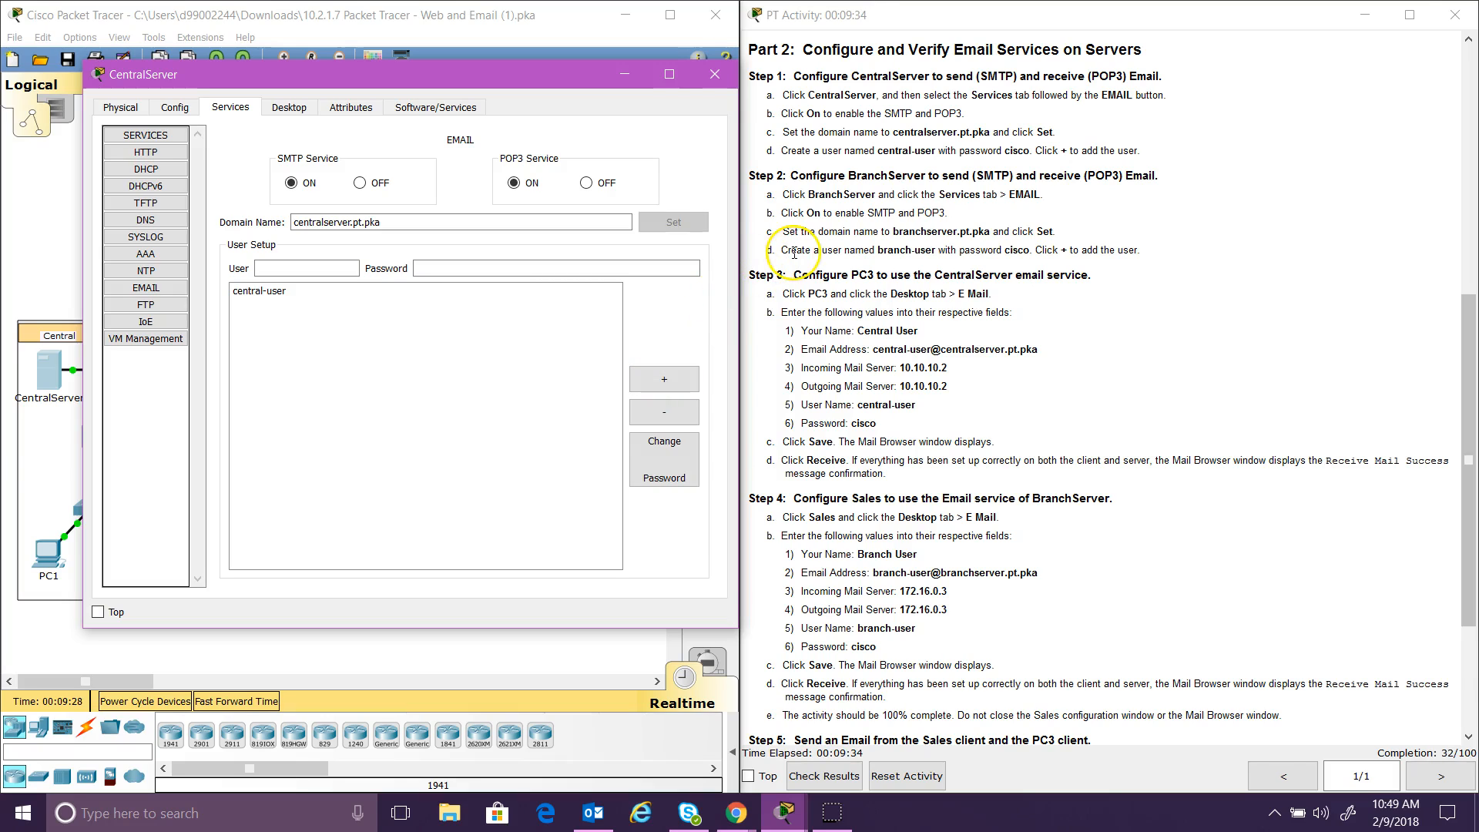
{"action": "left_click", "coordinate": [715, 74]}
{"action": "left_click", "coordinate": [488, 312]}
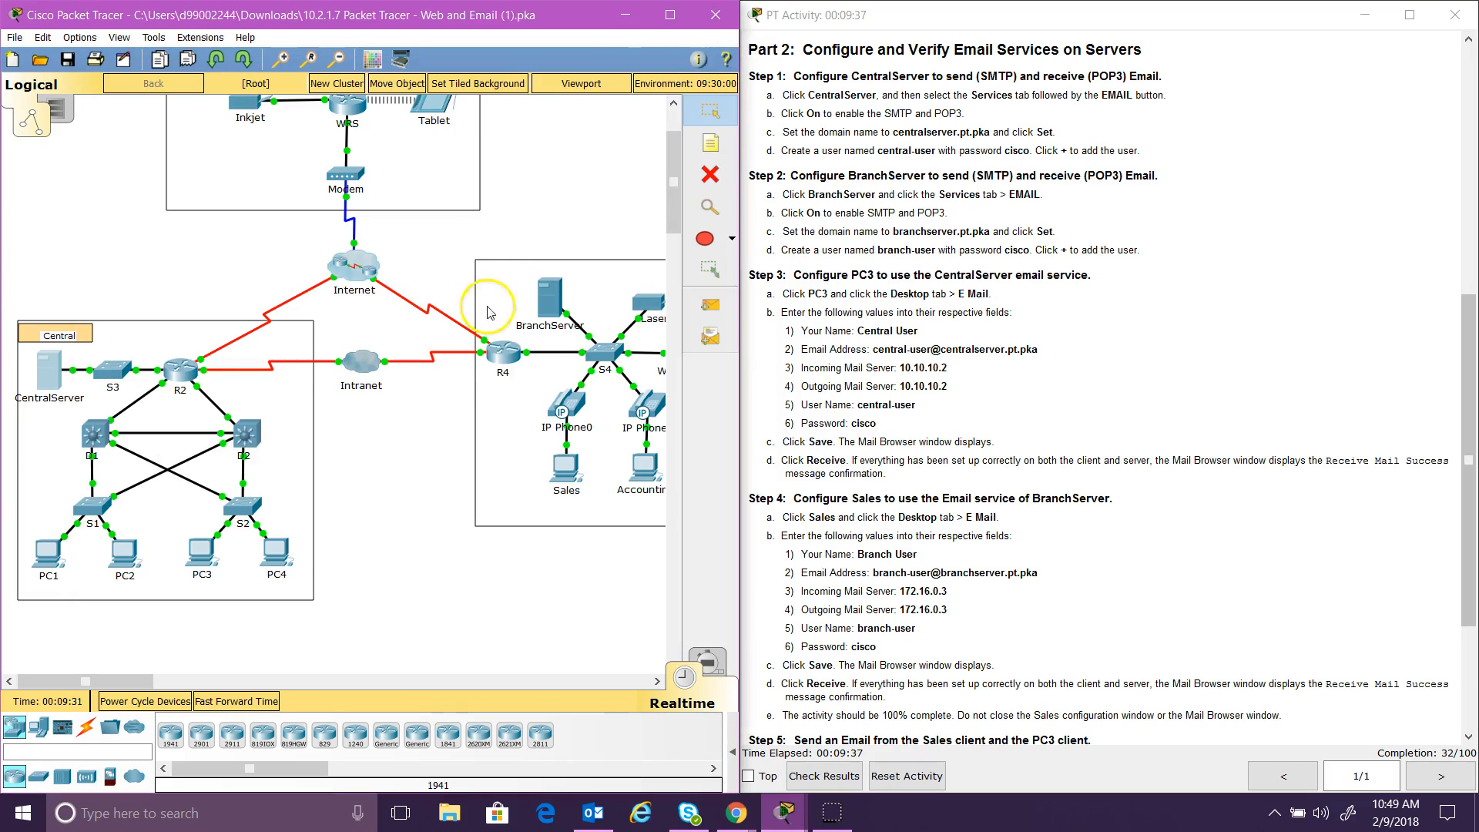
Step: On BranchServer's EMAIL service, switch SMTP and POP3 on and set domain branchserver.pt.pka
{"action": "left_click", "coordinate": [564, 308]}
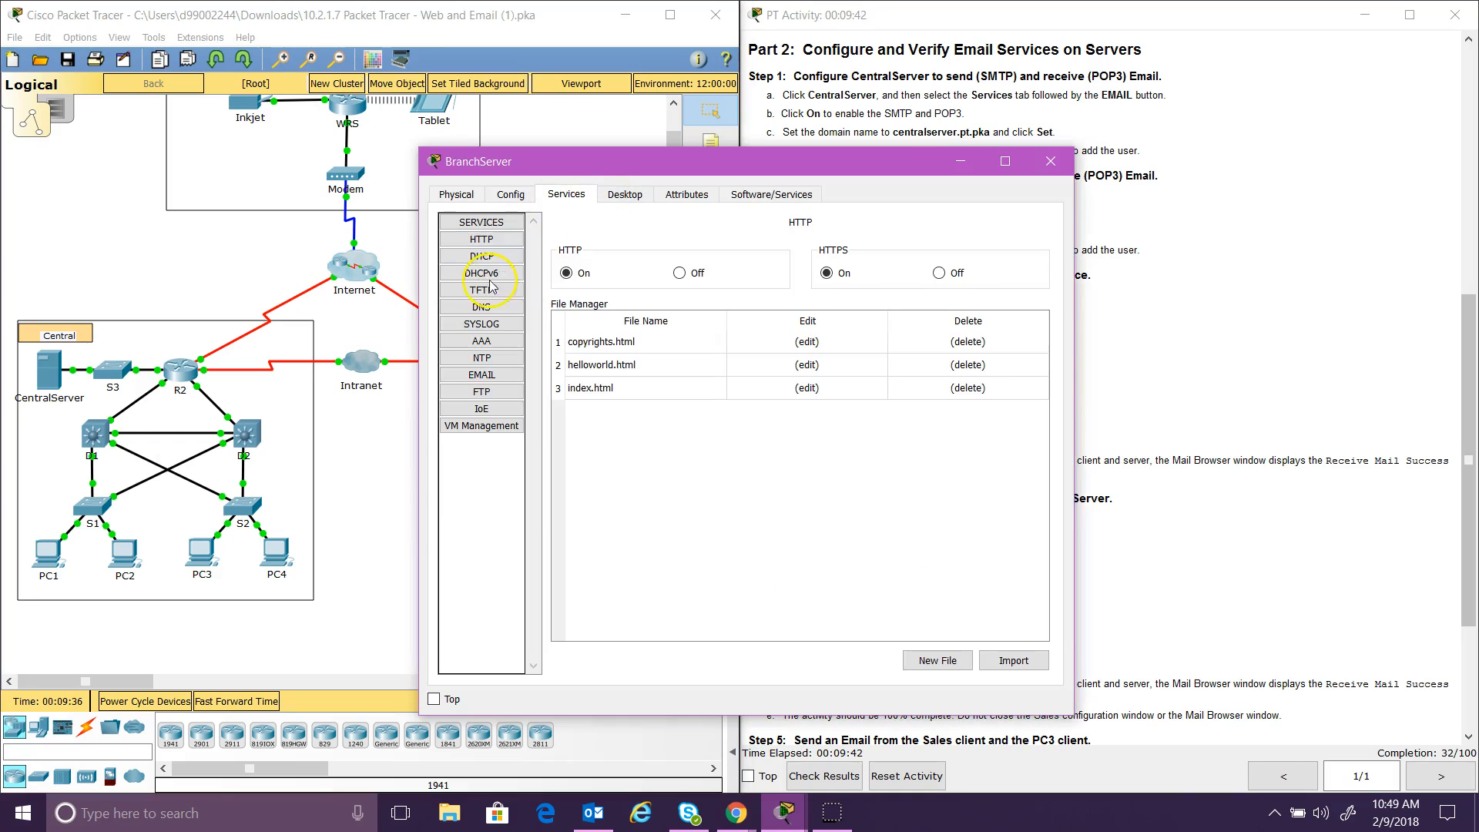
{"action": "left_click", "coordinate": [481, 375]}
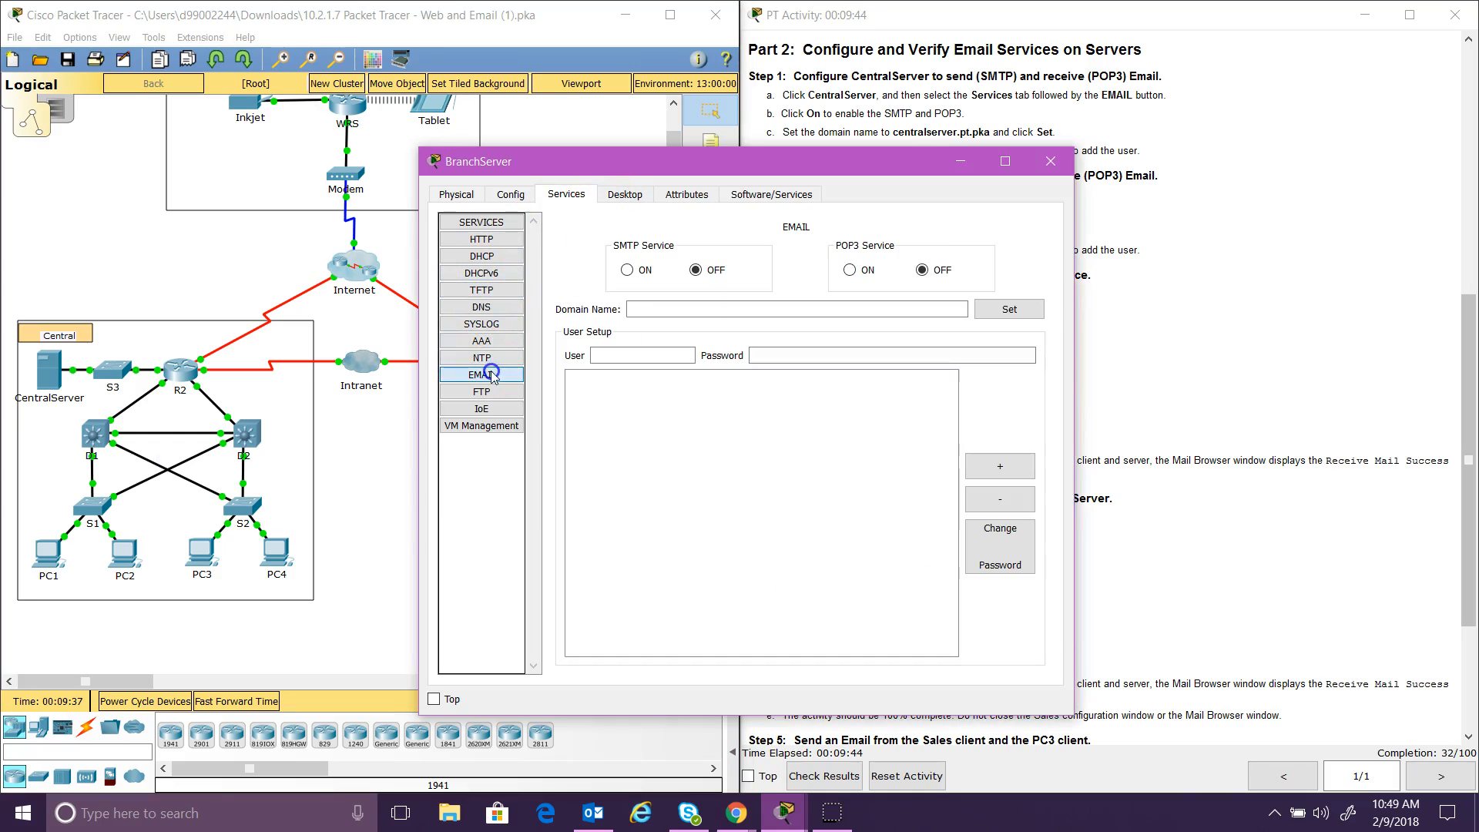
{"action": "left_click", "coordinate": [627, 271]}
{"action": "left_click", "coordinate": [850, 270]}
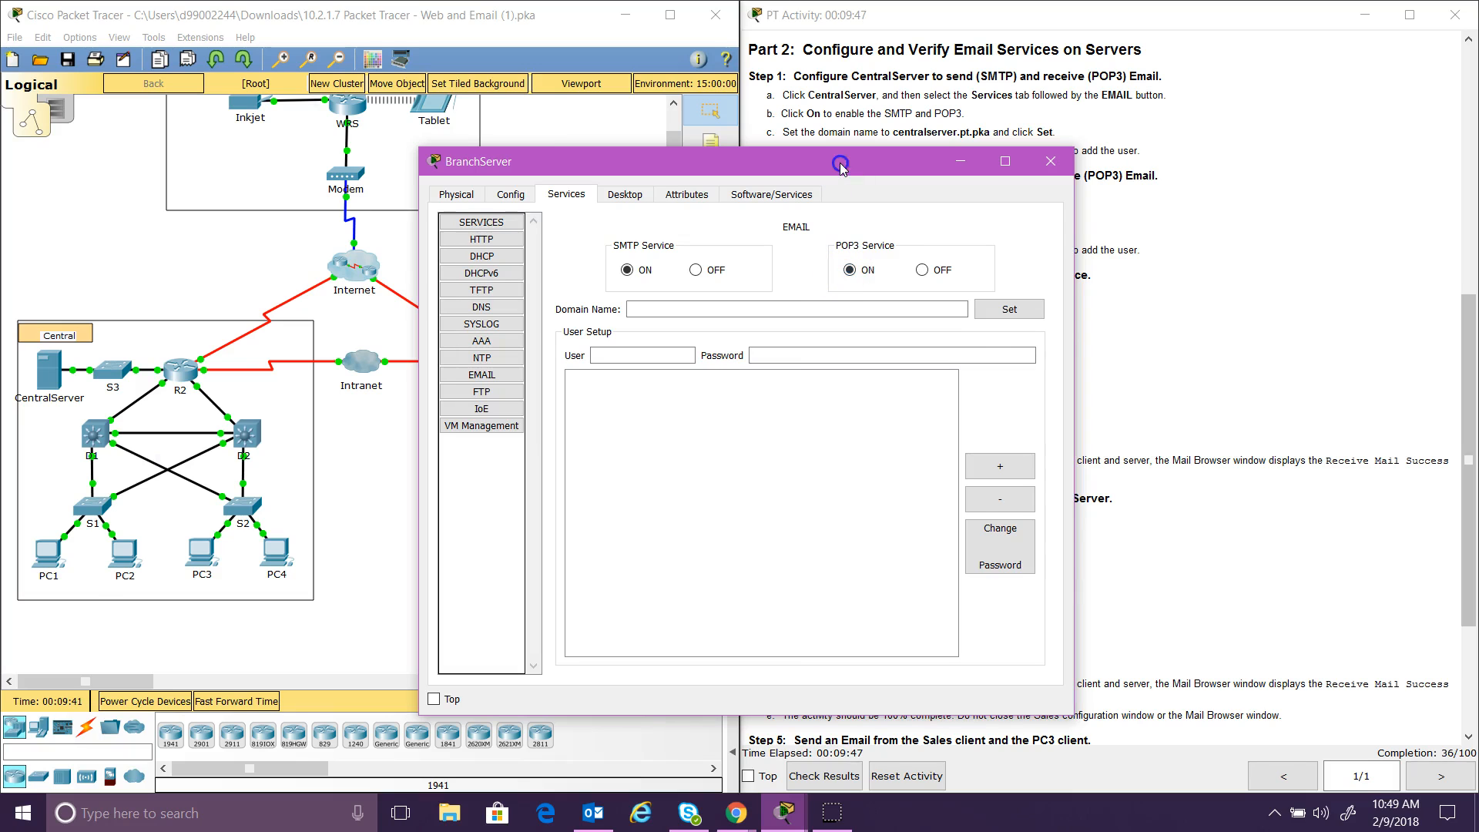
{"action": "left_click_drag", "start_coordinate": [840, 166], "coordinate": [474, 129]}
{"action": "left_click", "coordinate": [370, 271]}
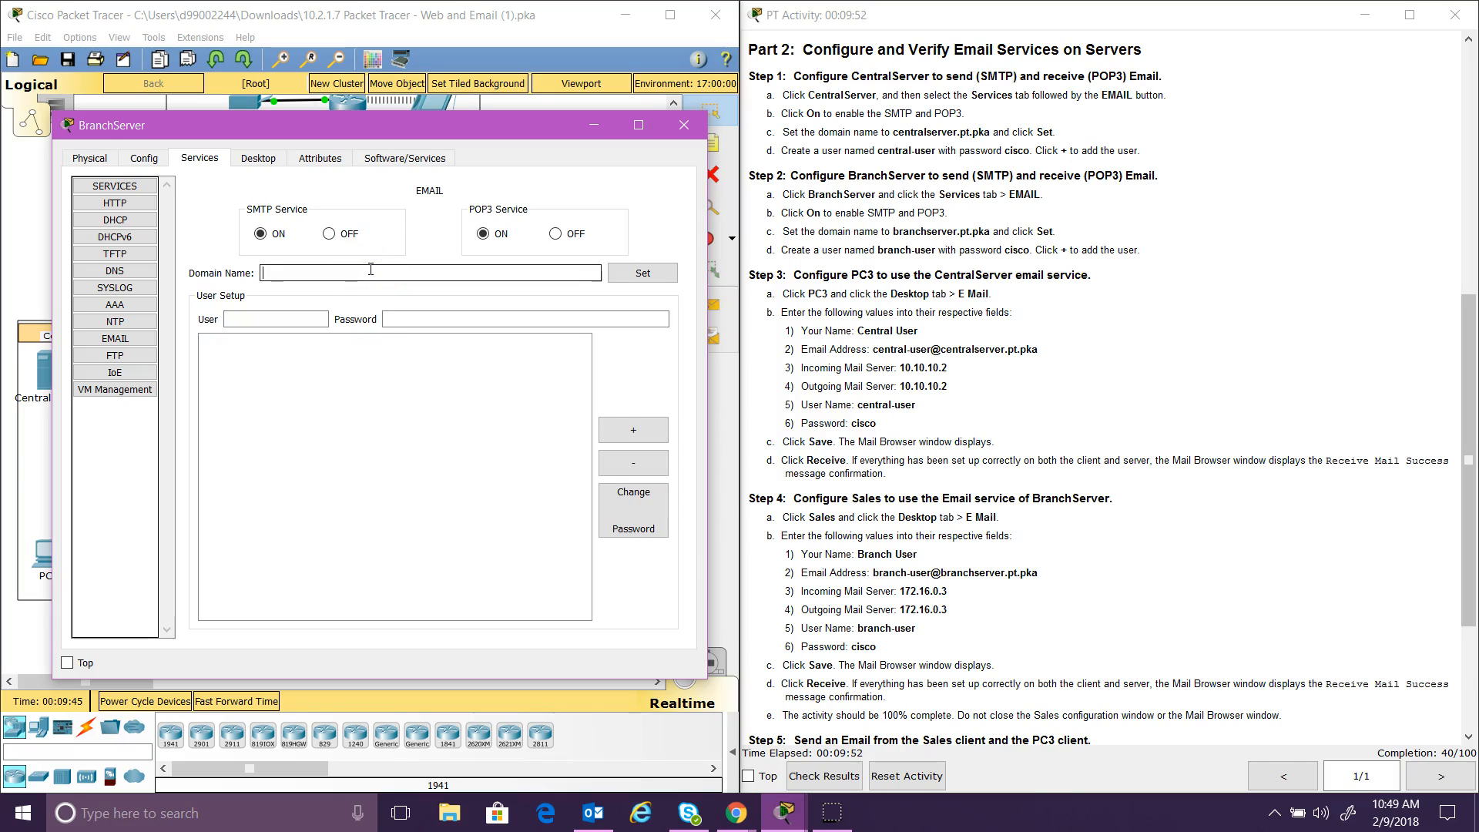
{"action": "type", "text": "branchserver.pt.pk"}
{"action": "left_click", "coordinate": [644, 270]}
Step: Add mail user branch-user with its password and close the BranchServer window
{"action": "left_click", "coordinate": [301, 322]}
{"action": "type", "text": "branch"}
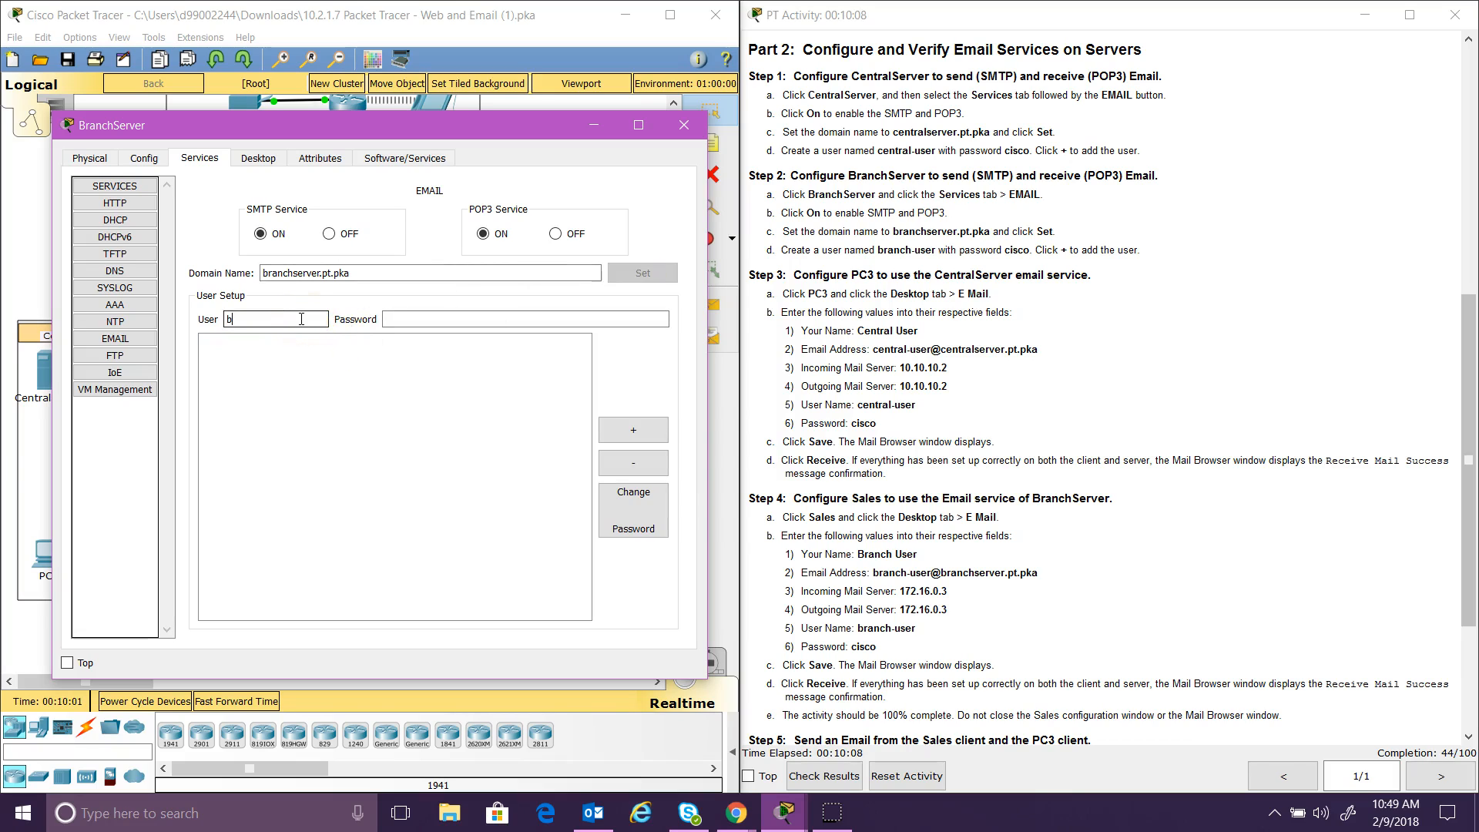
{"action": "type", "text": "-user"}
{"action": "left_click", "coordinate": [444, 316]}
{"action": "type", "text": "cisco"}
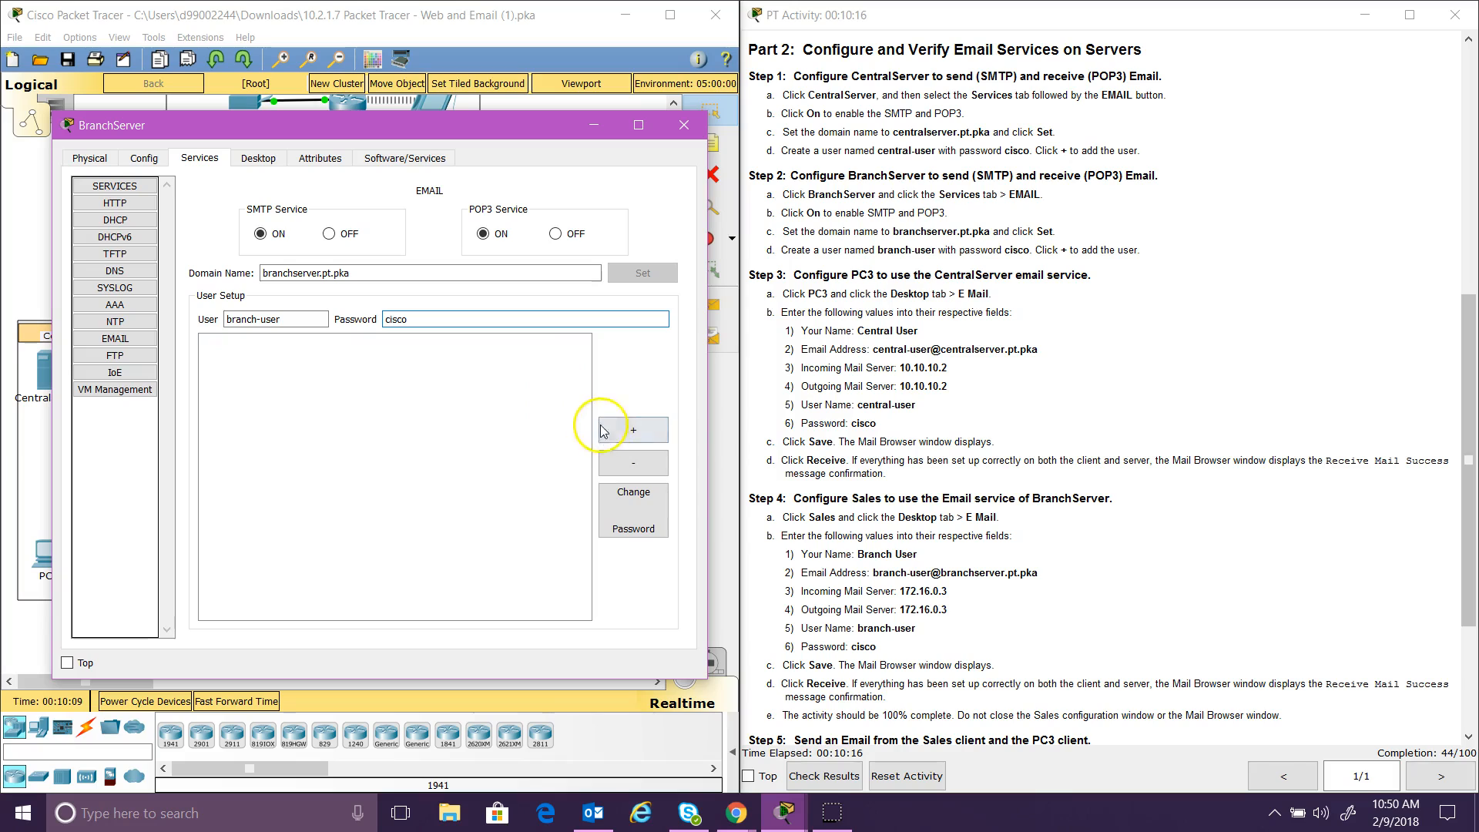
{"action": "left_click", "coordinate": [630, 434]}
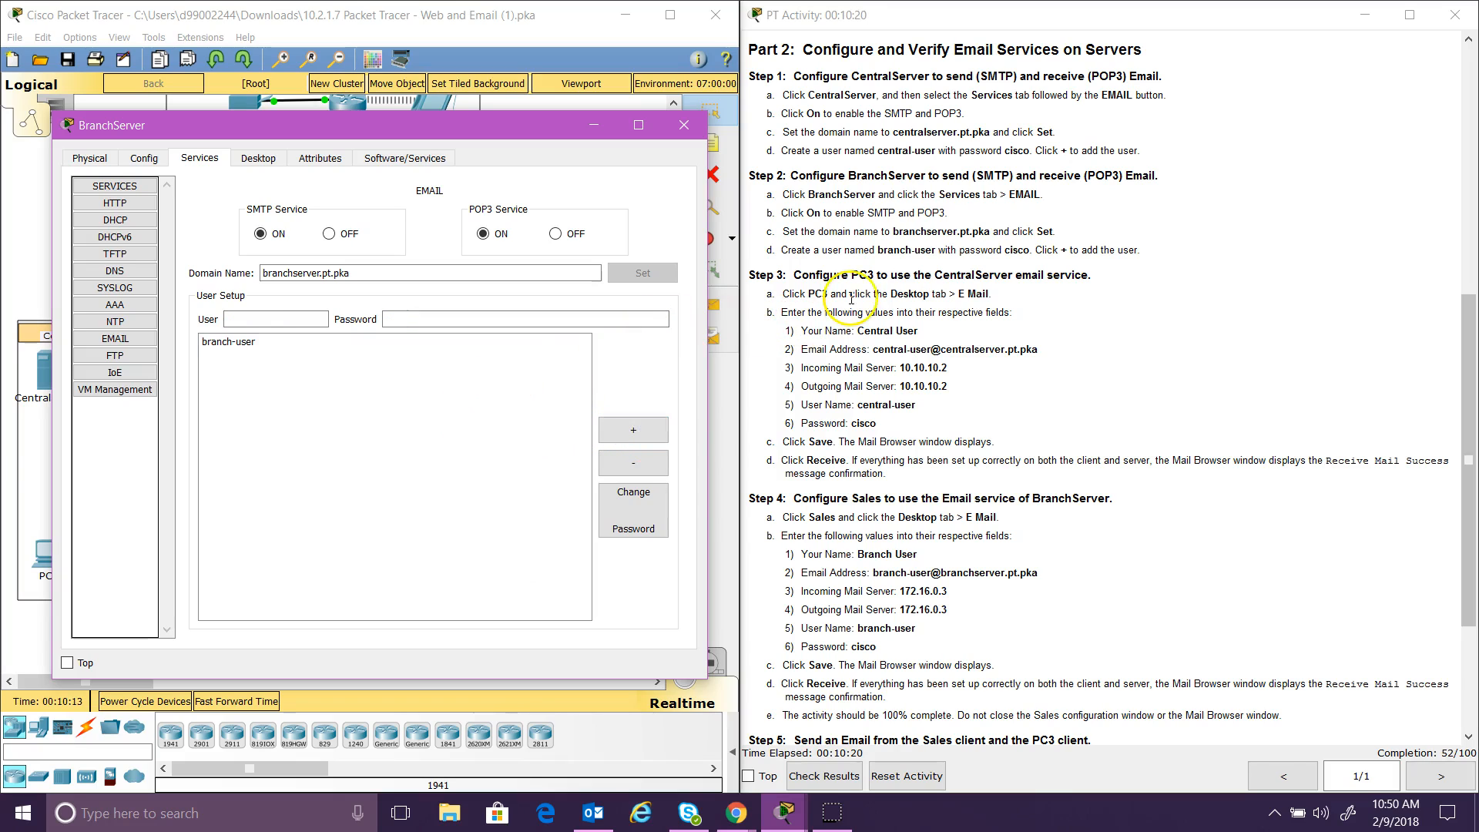
{"action": "left_click", "coordinate": [683, 125]}
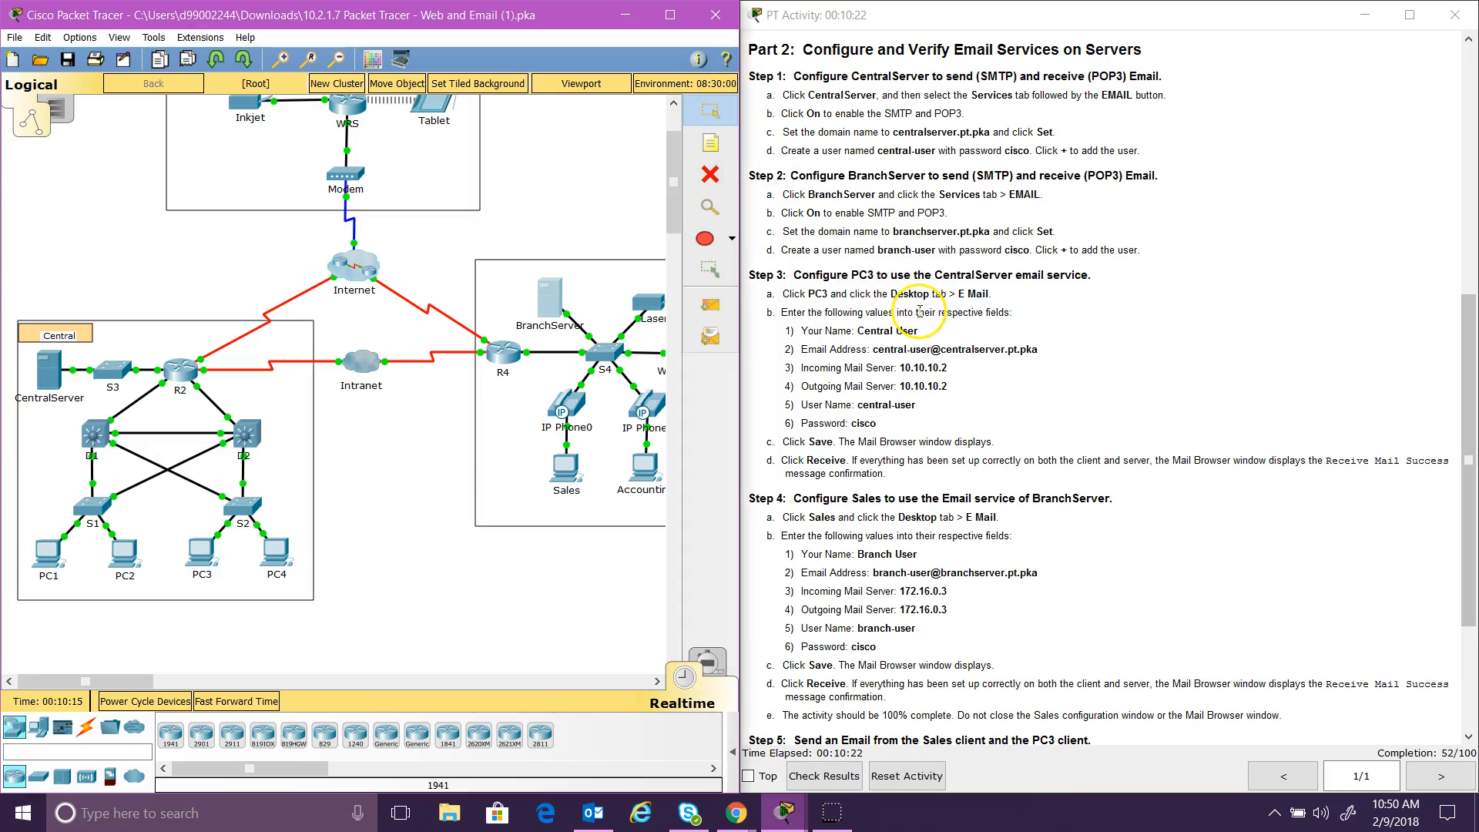
Step: In PC3's email setup, enter display name Central User and the central user's e-mail address
{"action": "left_click", "coordinate": [192, 566]}
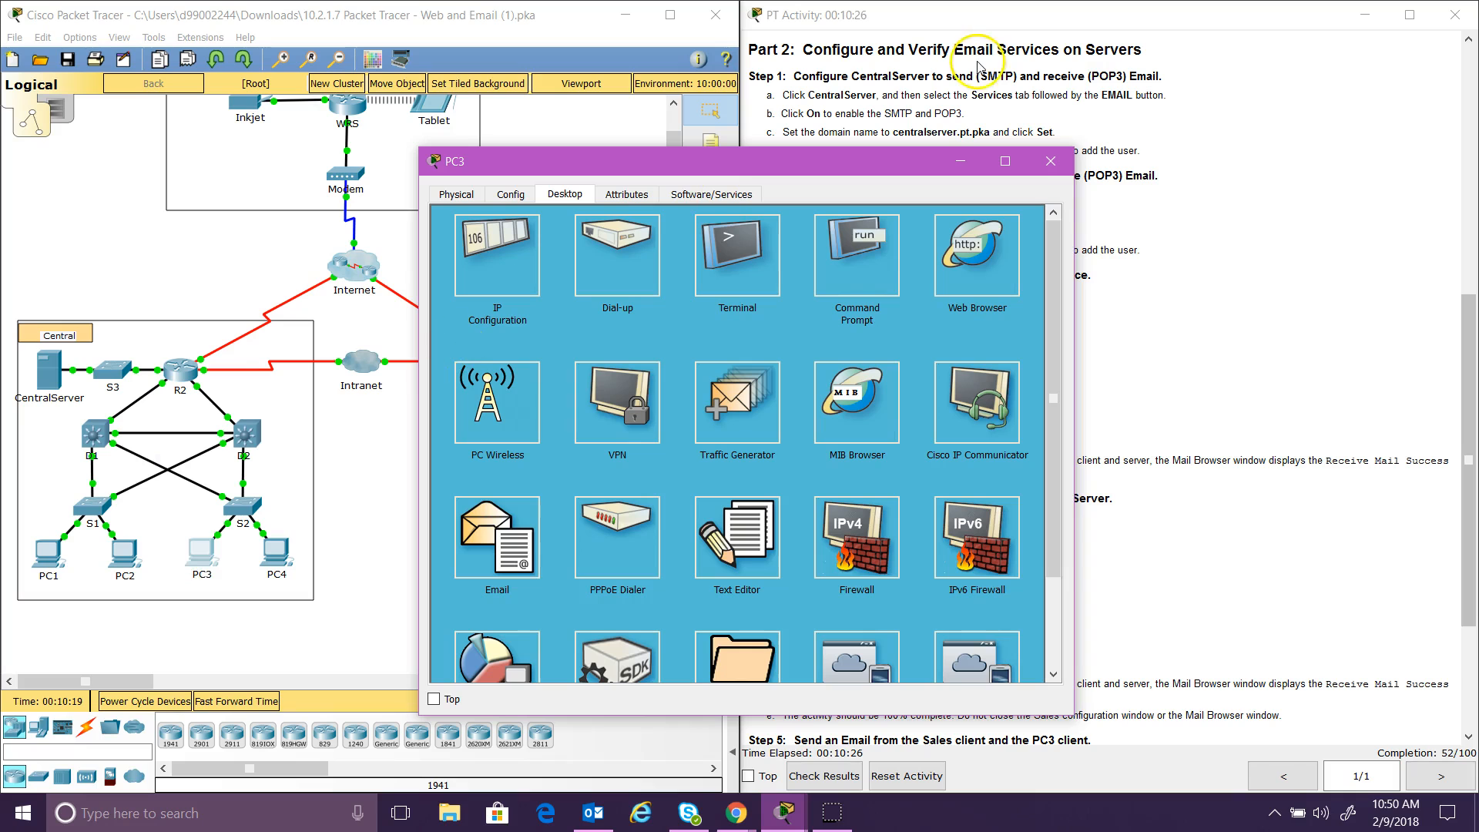
{"action": "left_click_drag", "start_coordinate": [868, 171], "coordinate": [527, 136]}
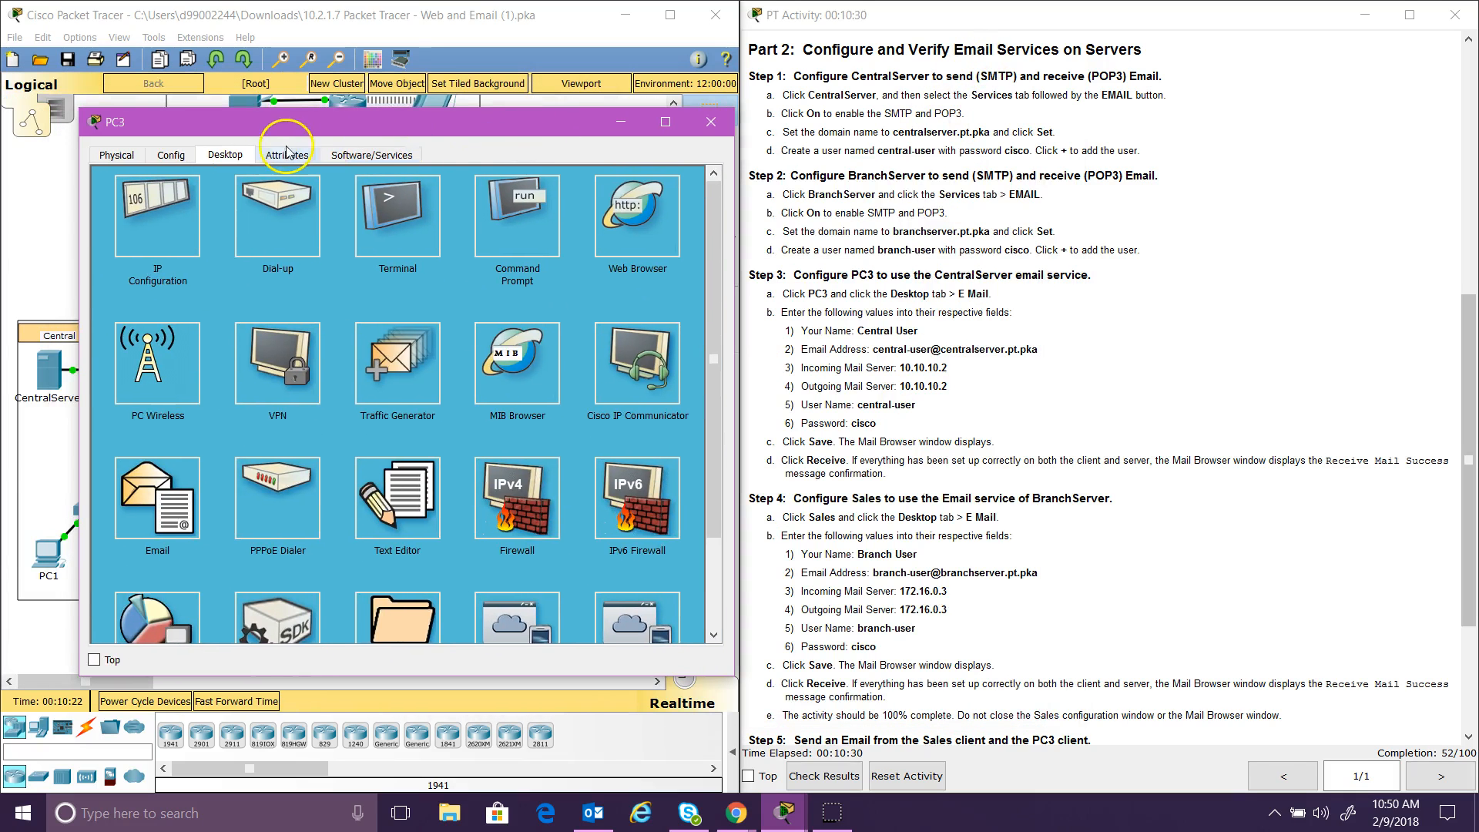
{"action": "left_click", "coordinate": [163, 505]}
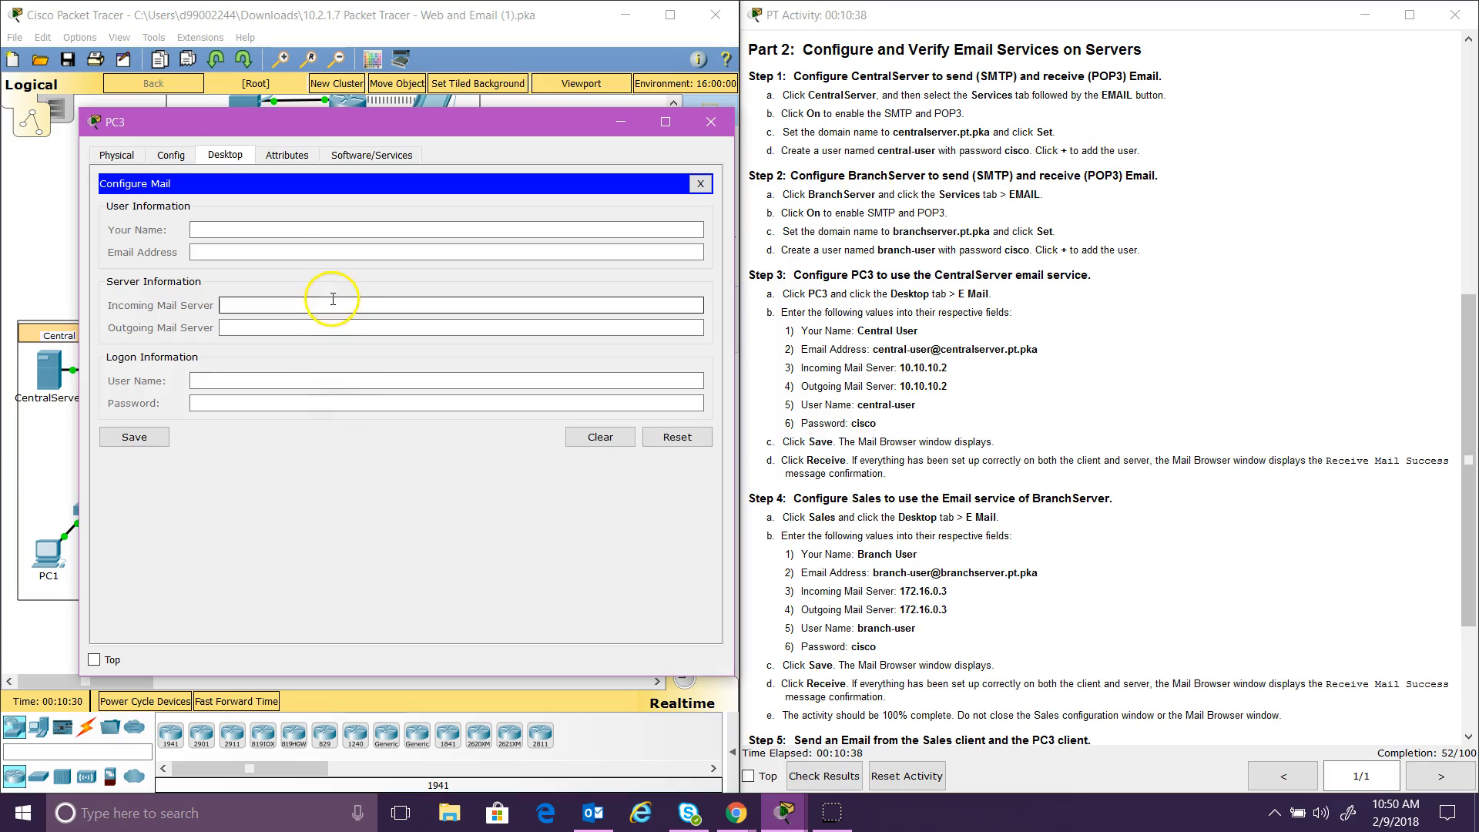
{"action": "left_click", "coordinate": [320, 229]}
{"action": "type", "text": "Central"}
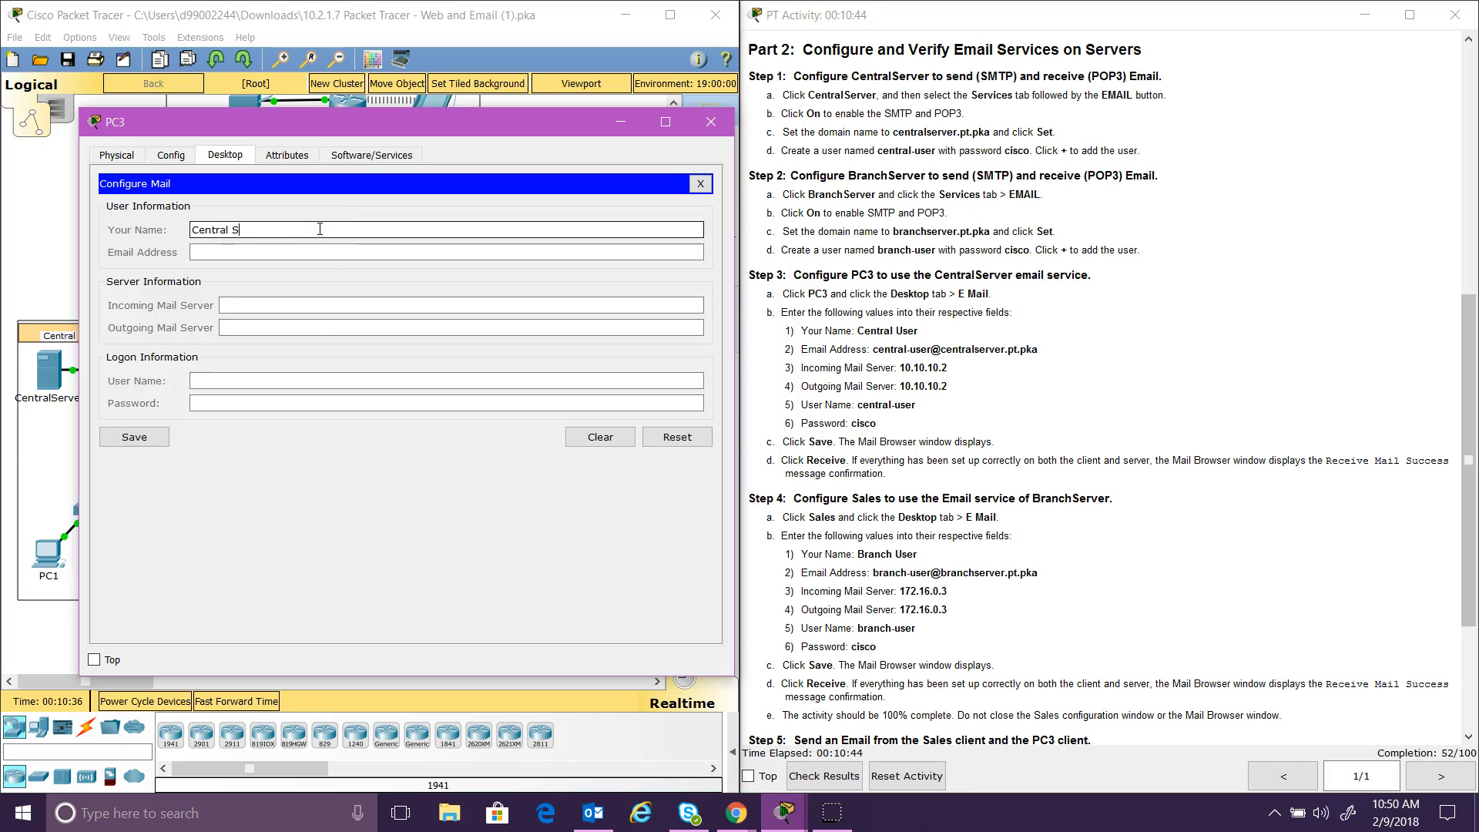
{"action": "type", "text": " User"}
{"action": "left_click", "coordinate": [320, 249]}
{"action": "type", "text": "central-ser"}
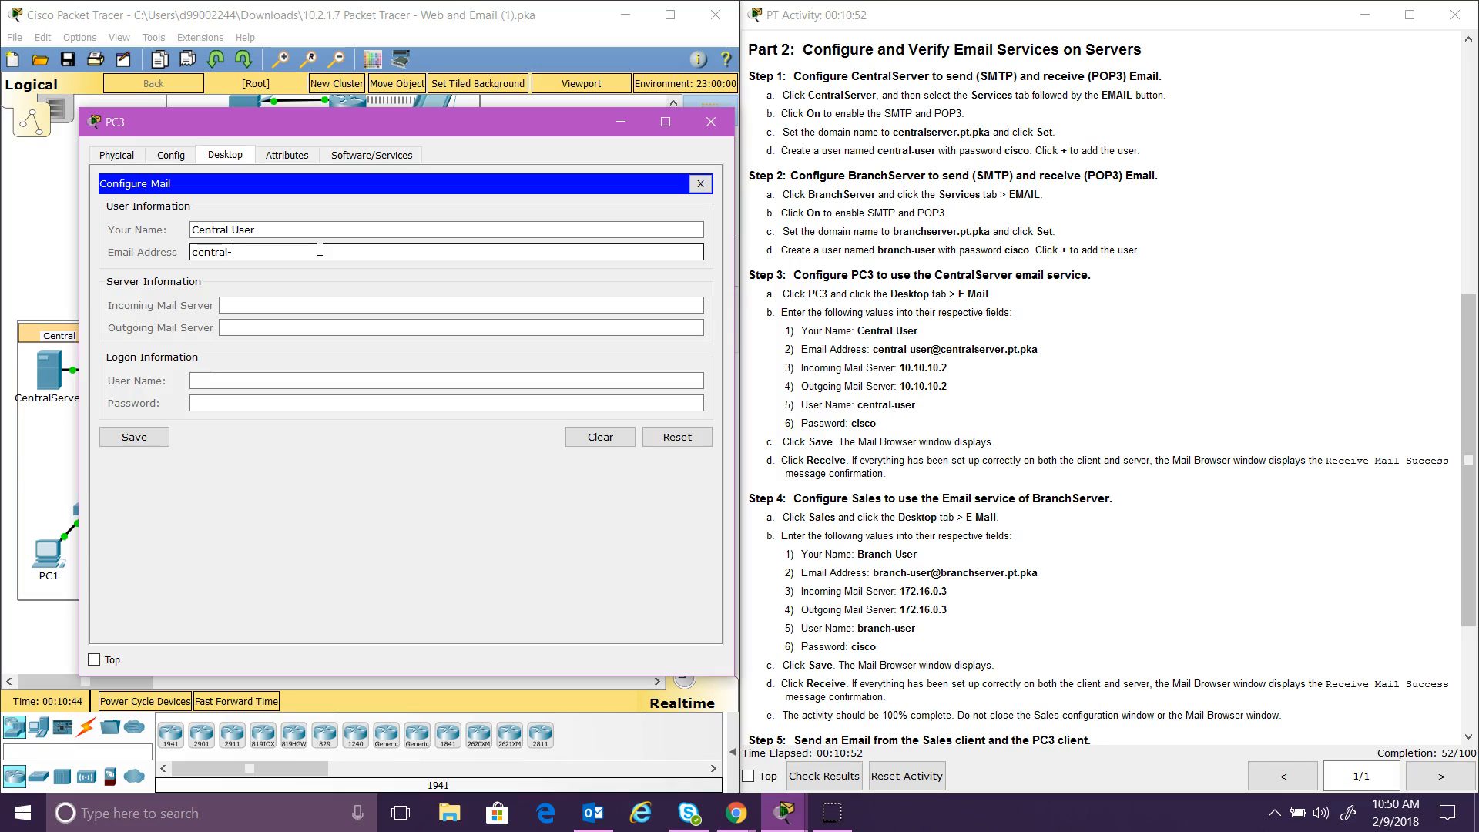
{"action": "key", "text": "BackSpace"}
{"action": "type", "text": "user@centralserver.pt.pka"}
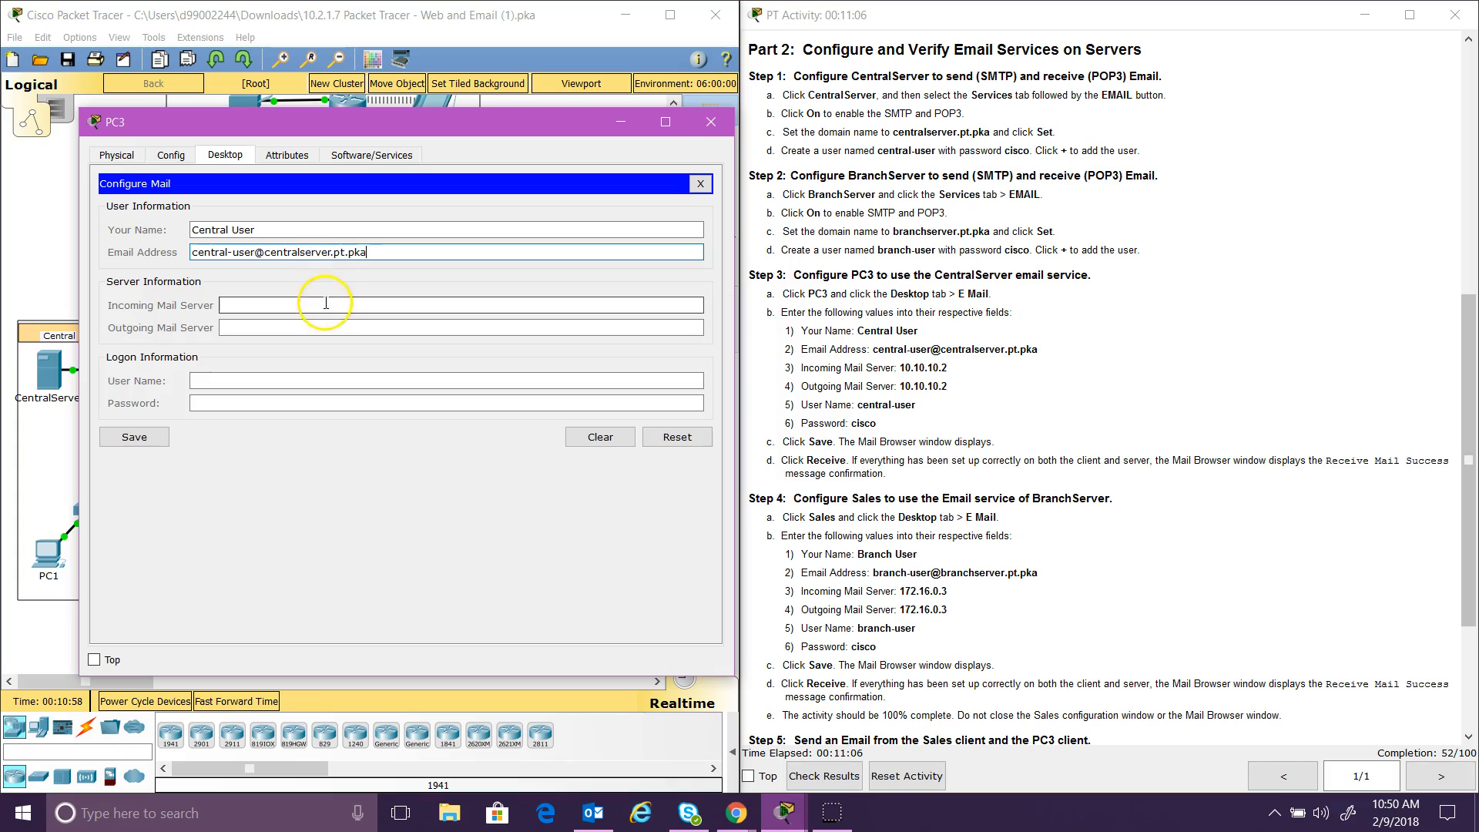
Step: Set both mail servers to 10.10.10.2, login central-user with its password, and save
{"action": "left_click", "coordinate": [326, 305]}
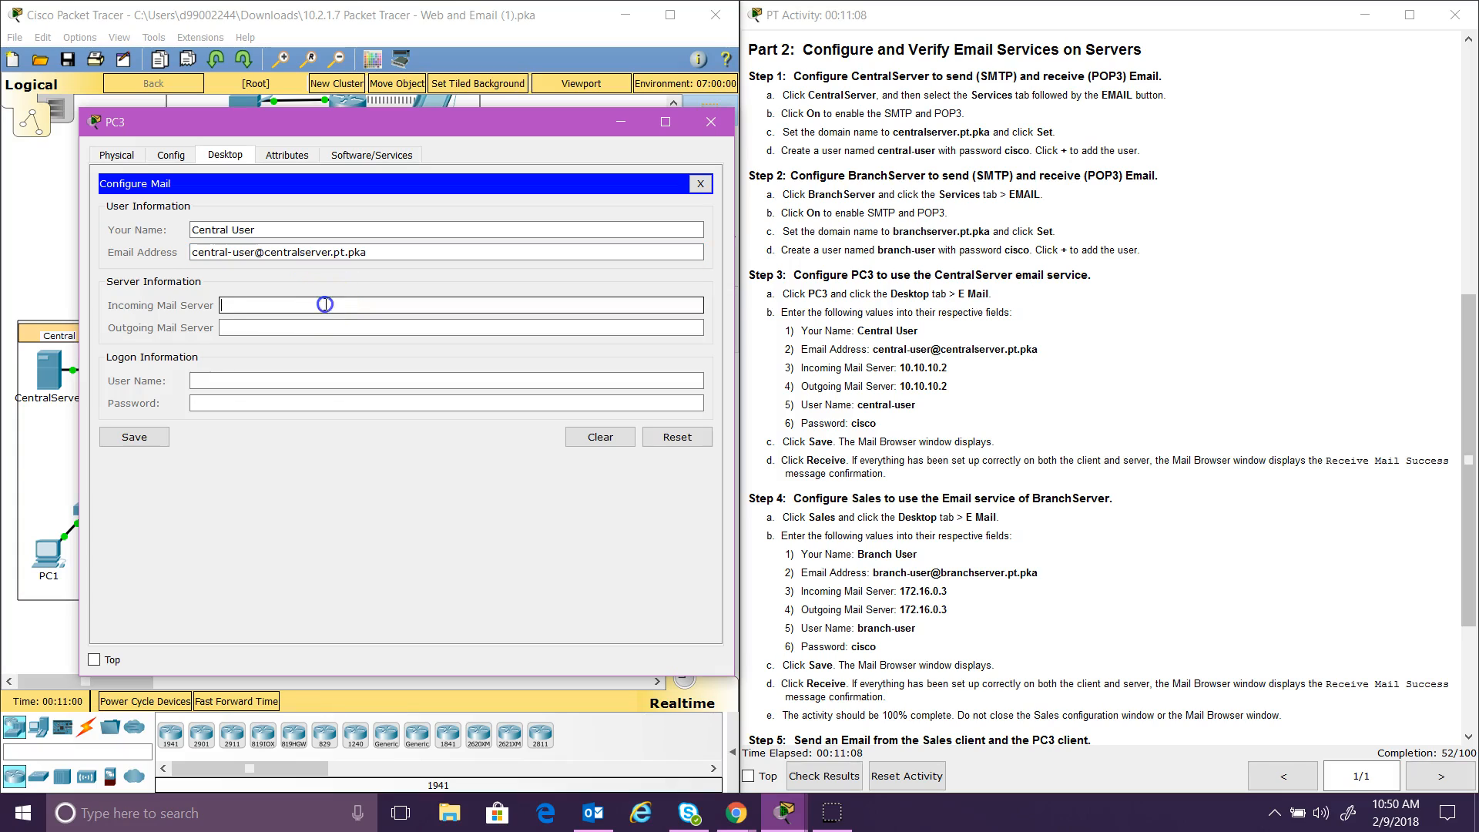
{"action": "type", "text": "10.10.10.2"}
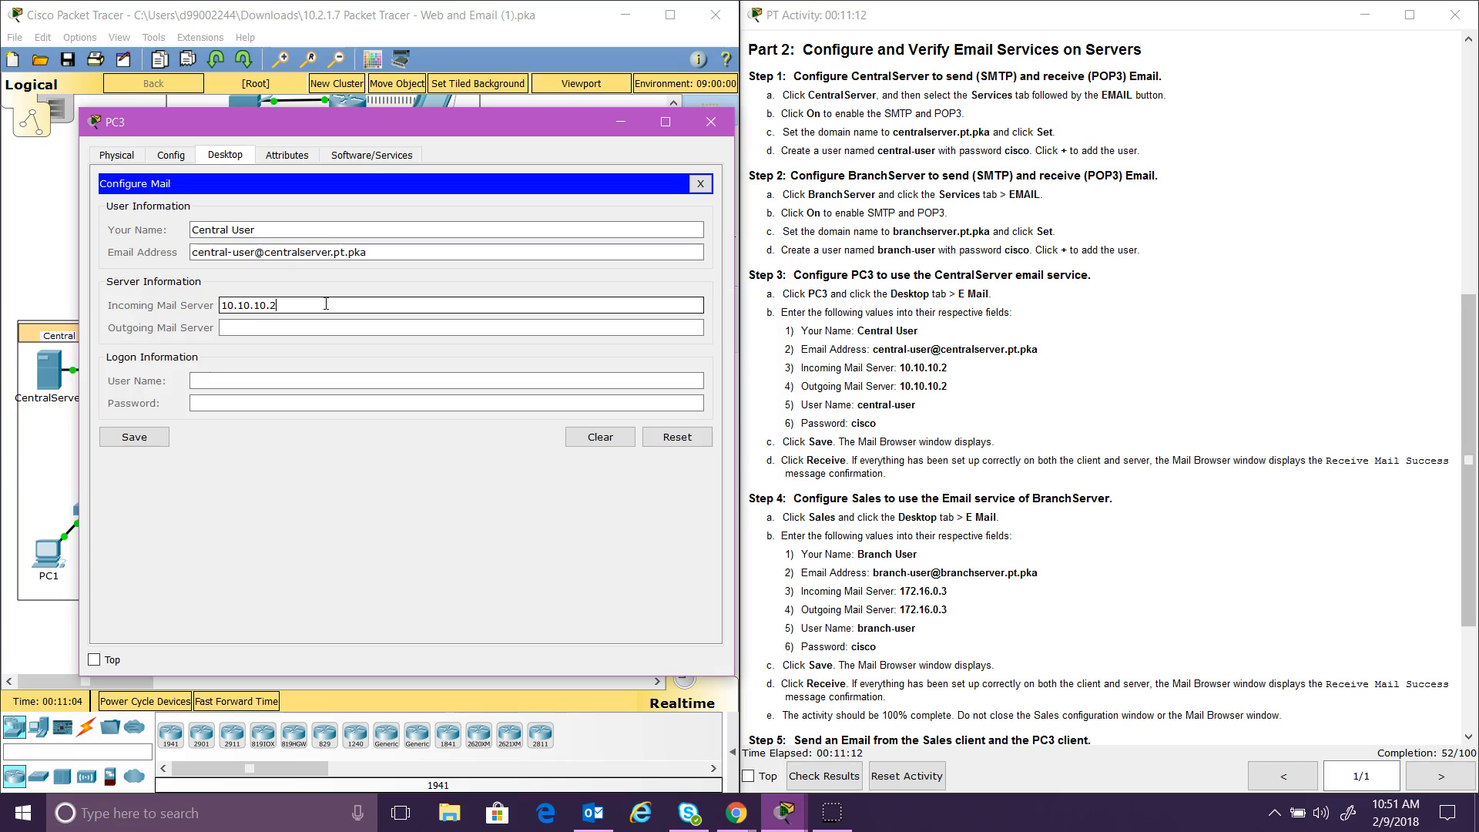
{"action": "left_click", "coordinate": [317, 330]}
{"action": "type", "text": "10.10.10.2"}
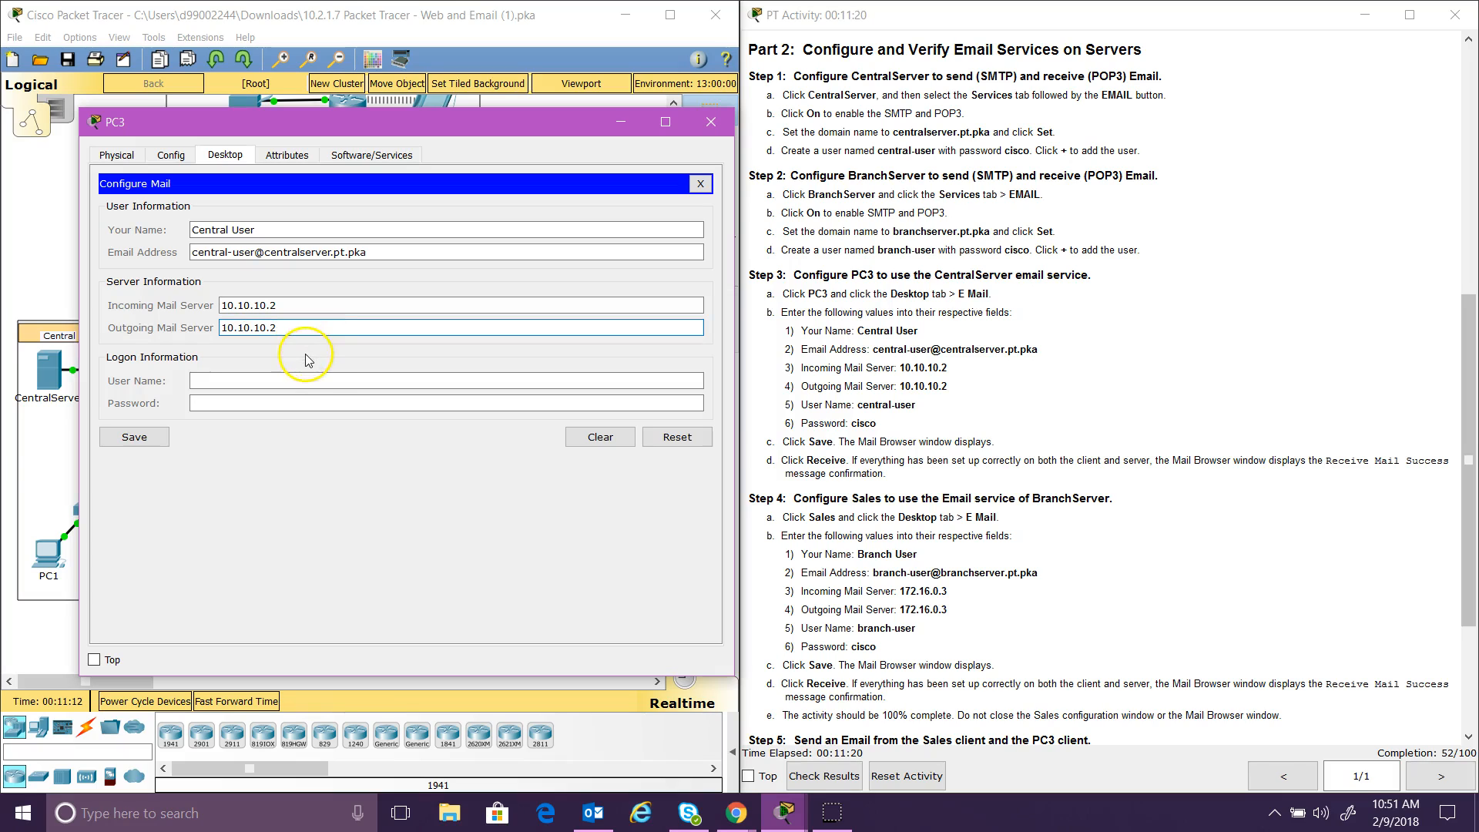
{"action": "left_click", "coordinate": [300, 383]}
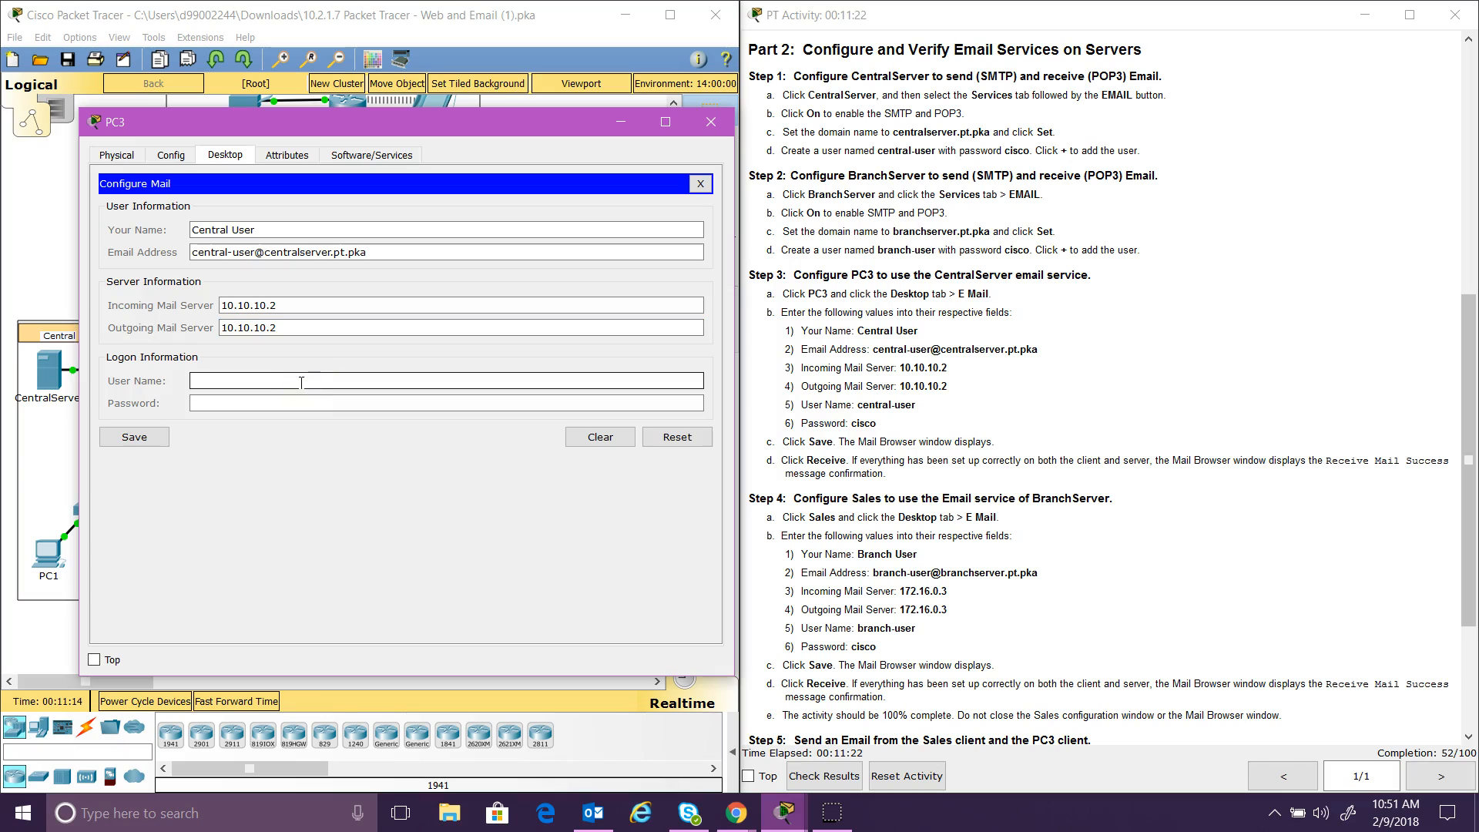
{"action": "type", "text": "central-user"}
{"action": "left_click", "coordinate": [301, 396]}
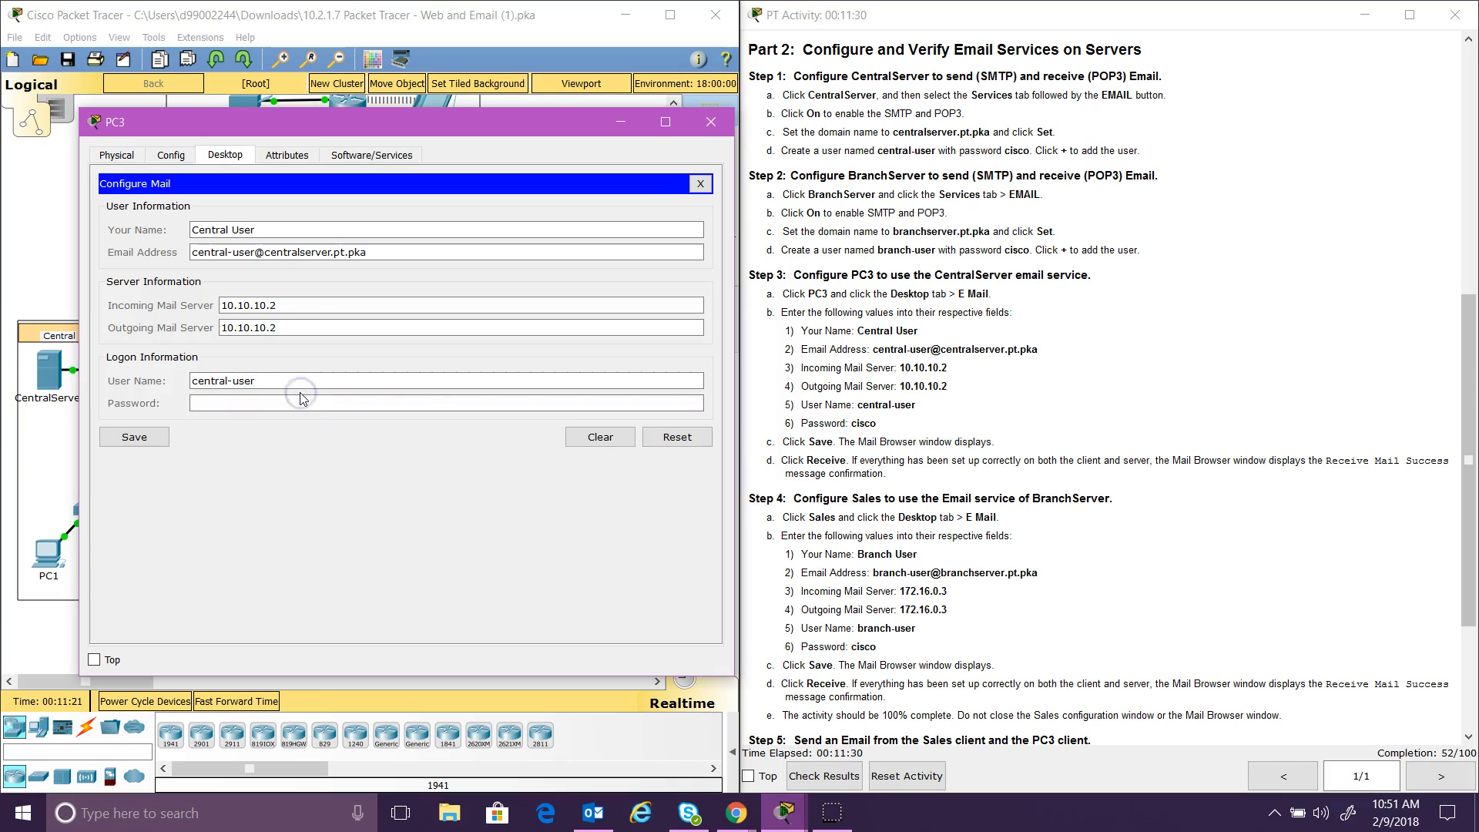
{"action": "left_click", "coordinate": [302, 397]}
{"action": "type", "text": "cisc"}
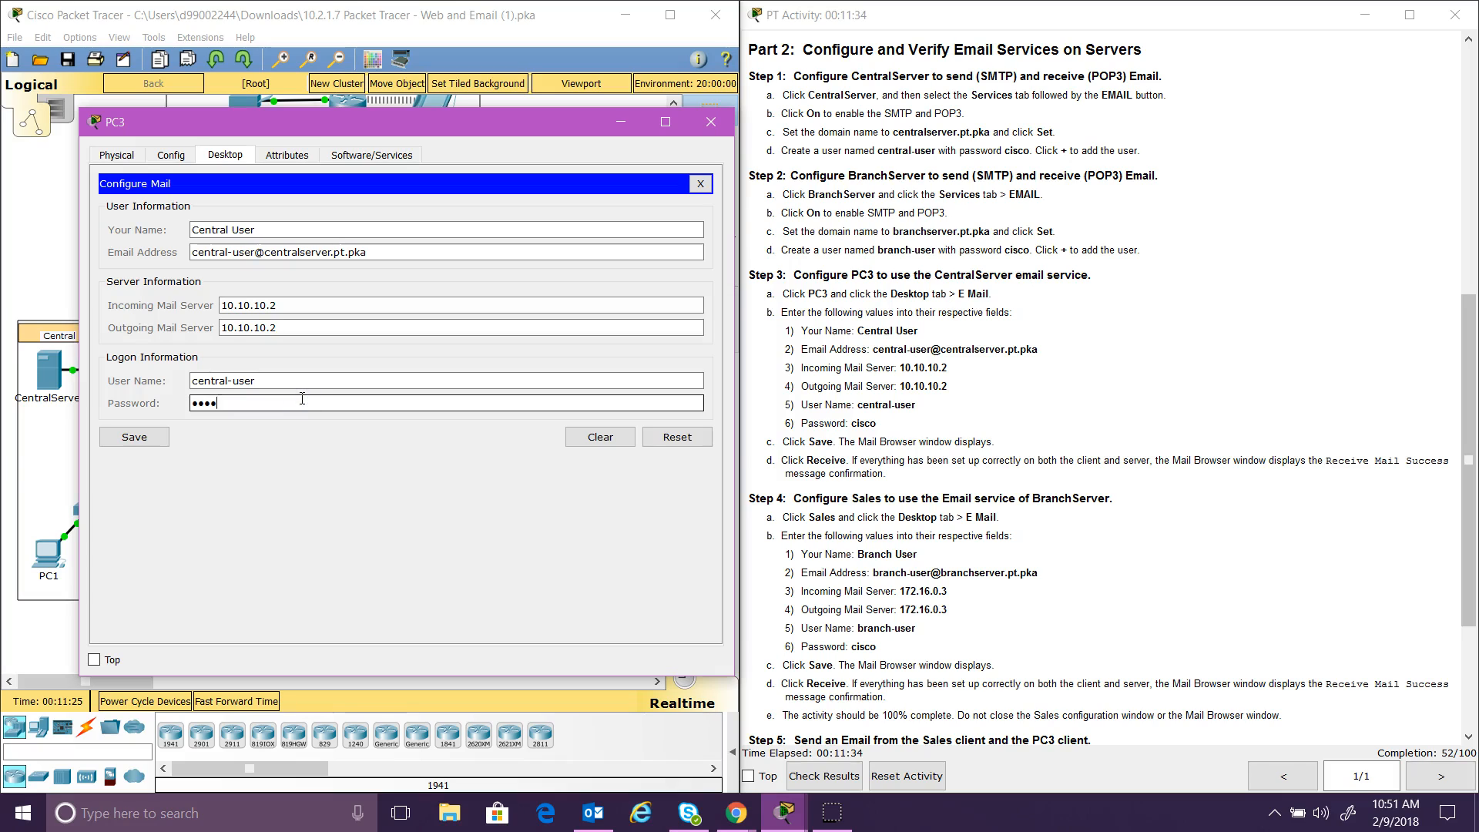
{"action": "left_click", "coordinate": [114, 444]}
Step: Confirm PC3's mail settings, receive mail successfully from 10.10.10.2, then close PC3's window
{"action": "left_click", "coordinate": [114, 445]}
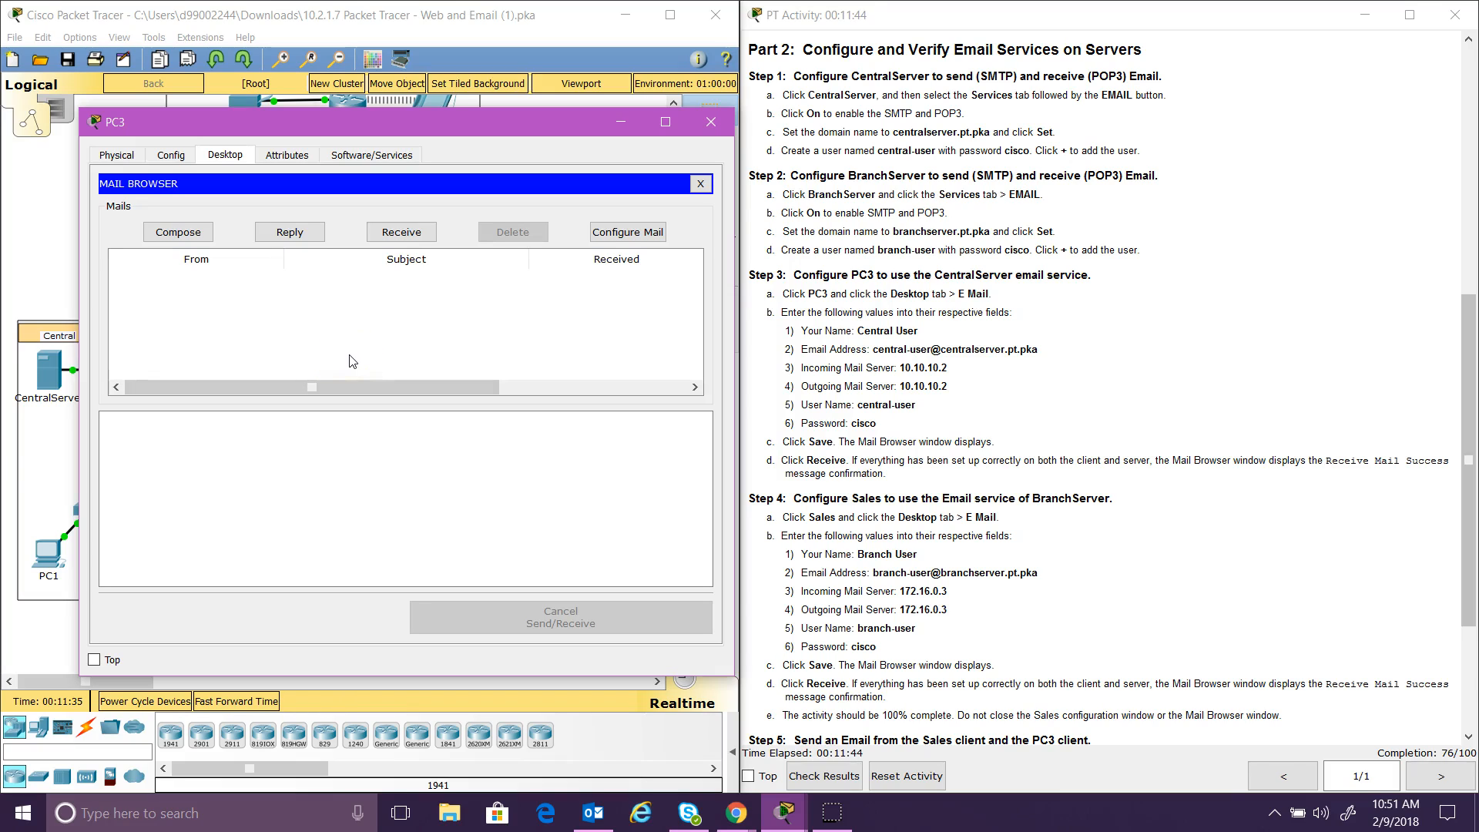
{"action": "left_click", "coordinate": [406, 240]}
{"action": "left_click", "coordinate": [406, 239]}
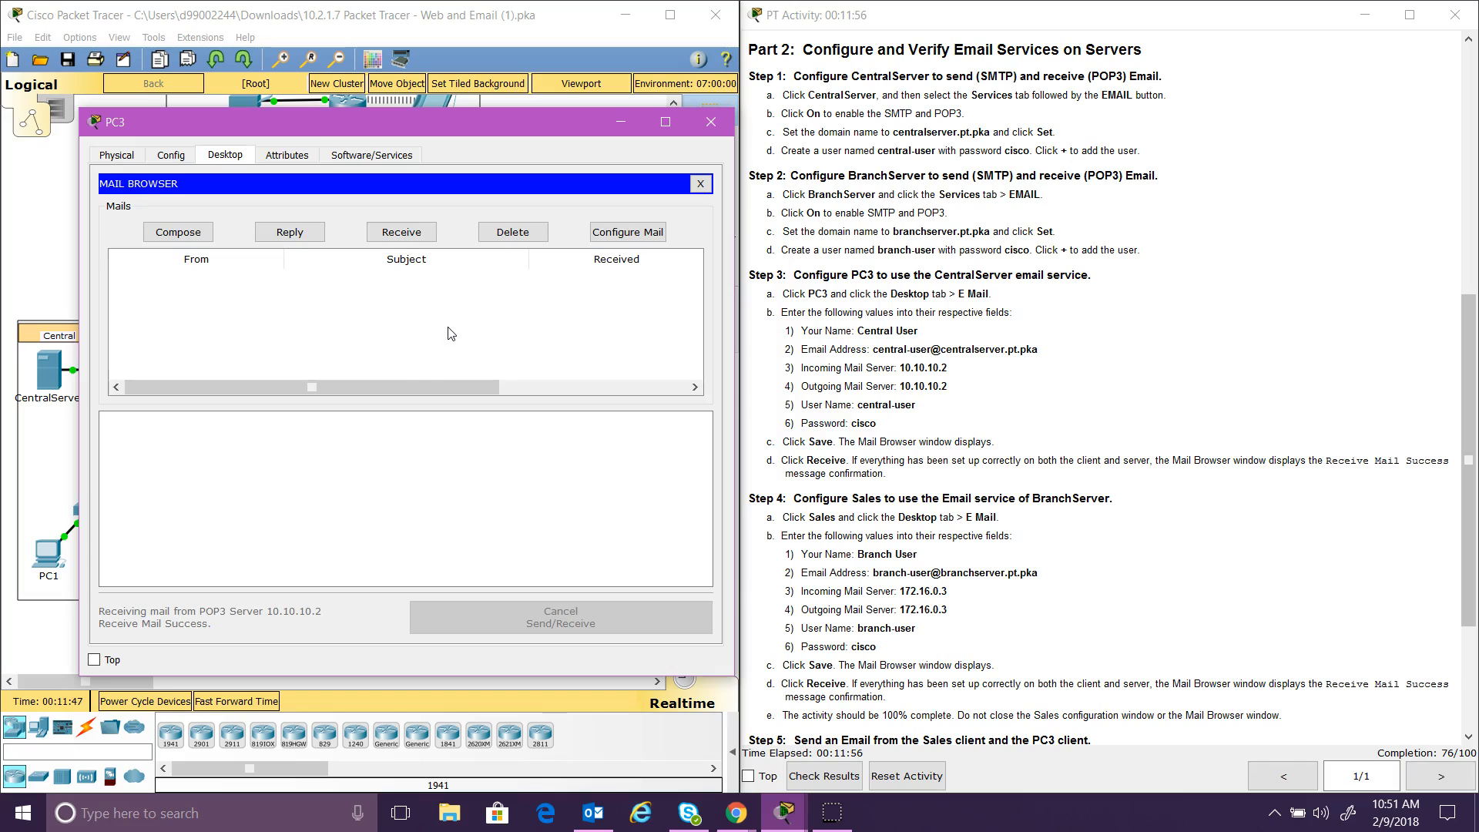
{"action": "left_click", "coordinate": [114, 709]}
{"action": "left_click", "coordinate": [162, 635]}
{"action": "left_click", "coordinate": [716, 122]}
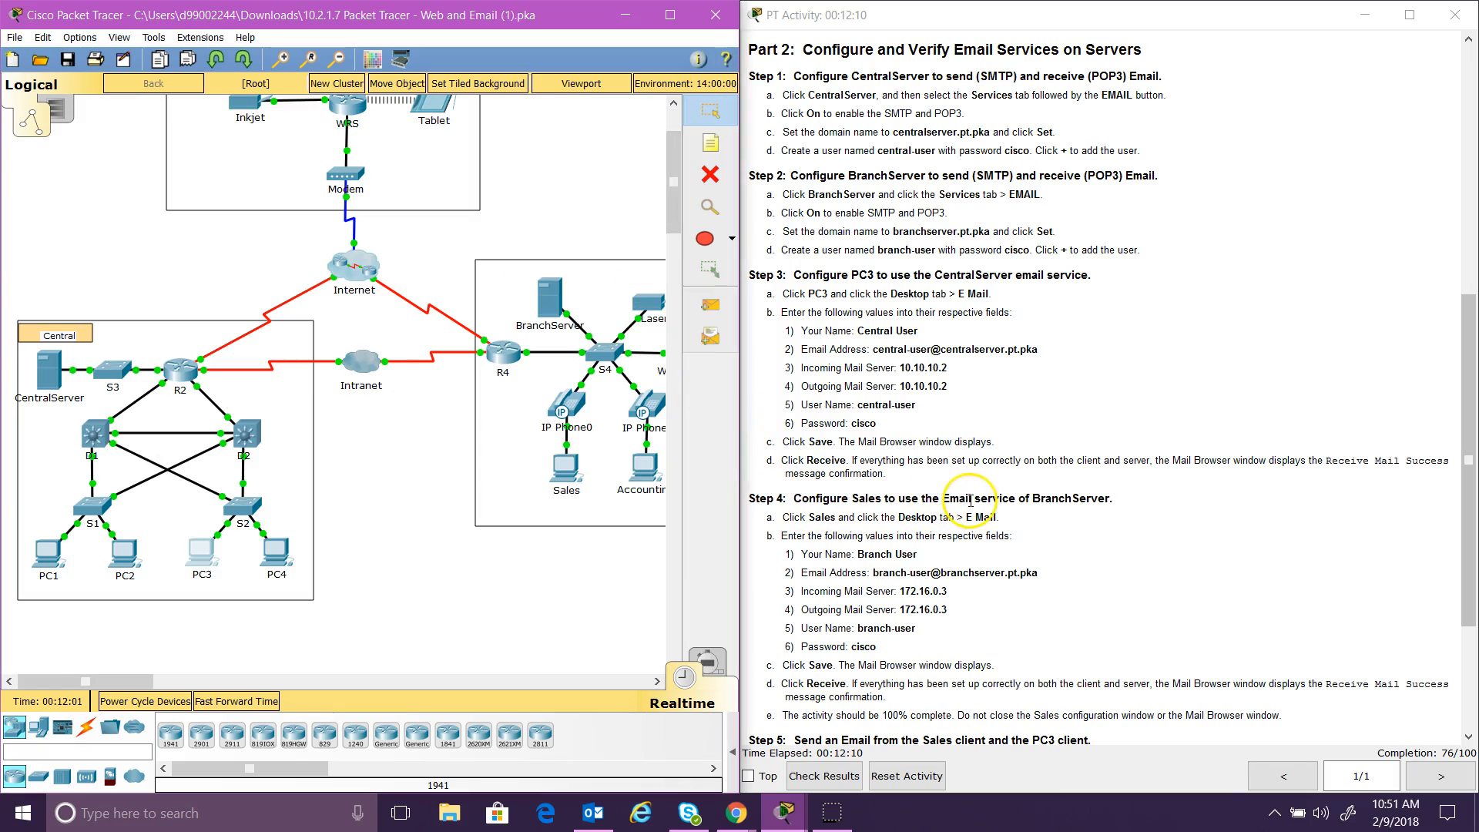
Step: In the Sales email setup, enter display name Branch User and the branch user's e-mail address
{"action": "left_click", "coordinate": [568, 480]}
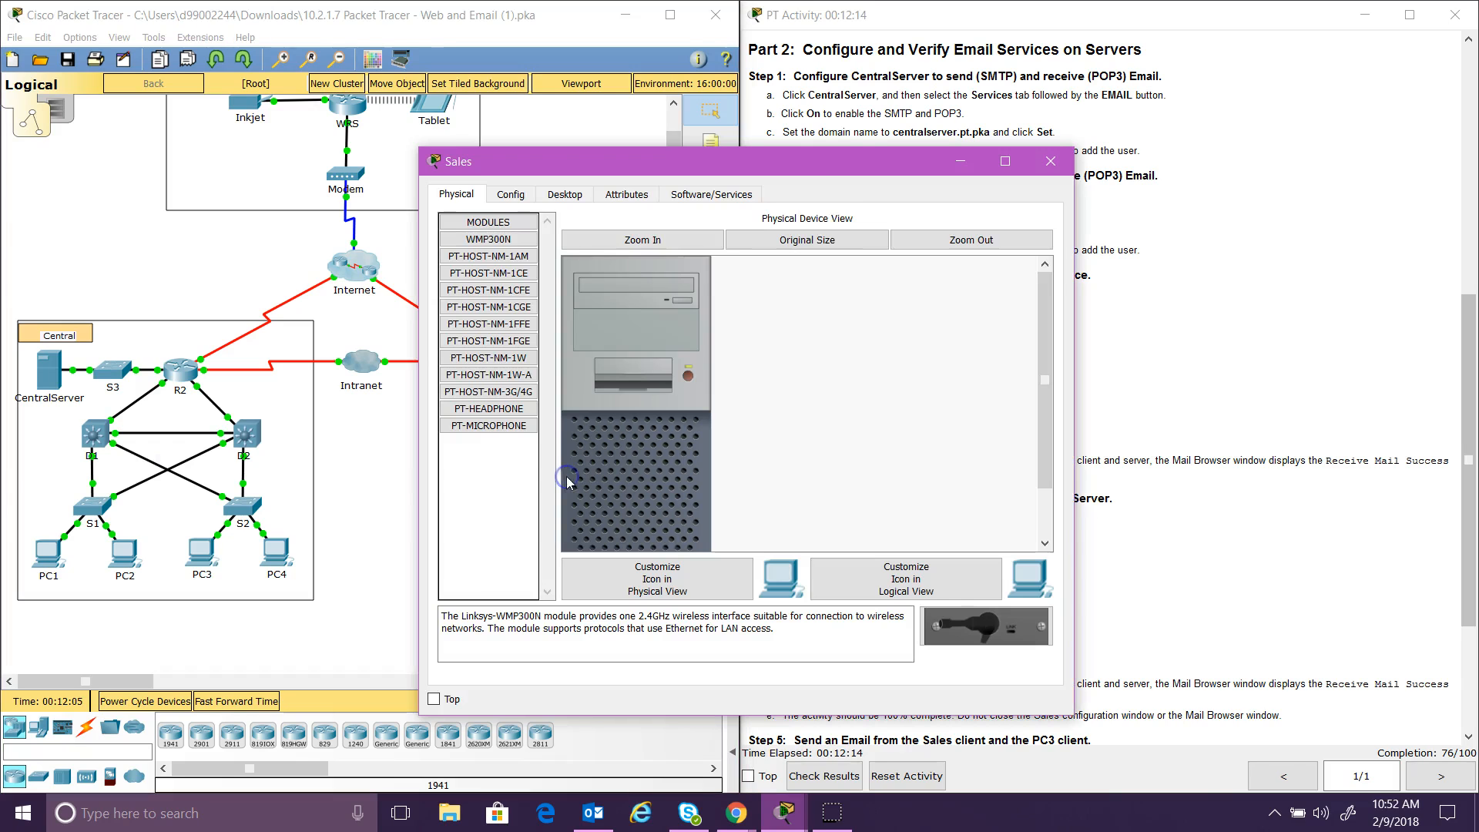
{"action": "left_click", "coordinate": [583, 194]}
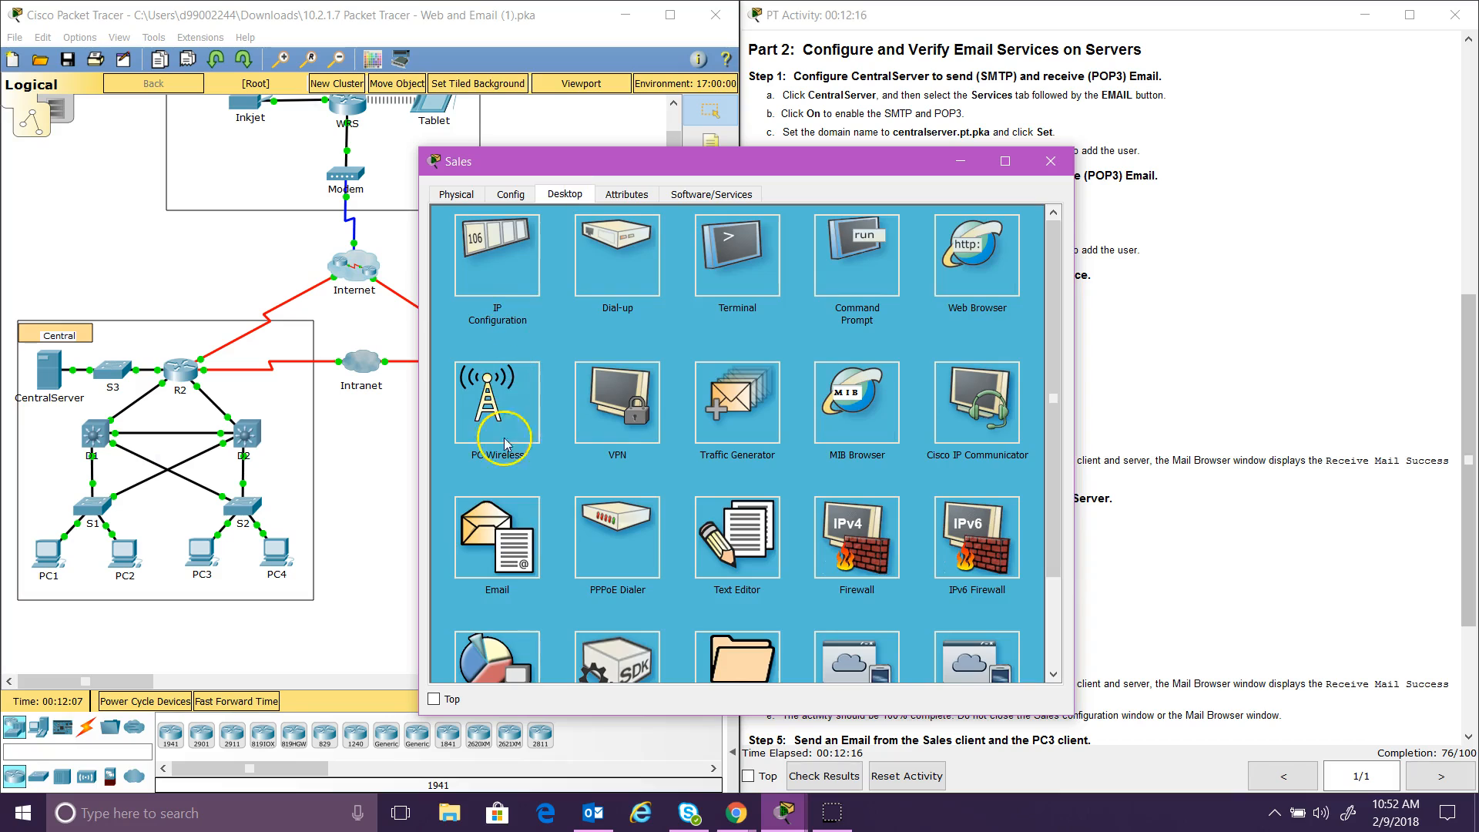
{"action": "left_click", "coordinate": [501, 532]}
{"action": "left_click_drag", "start_coordinate": [718, 159], "coordinate": [358, 111]}
{"action": "left_click", "coordinate": [370, 219]}
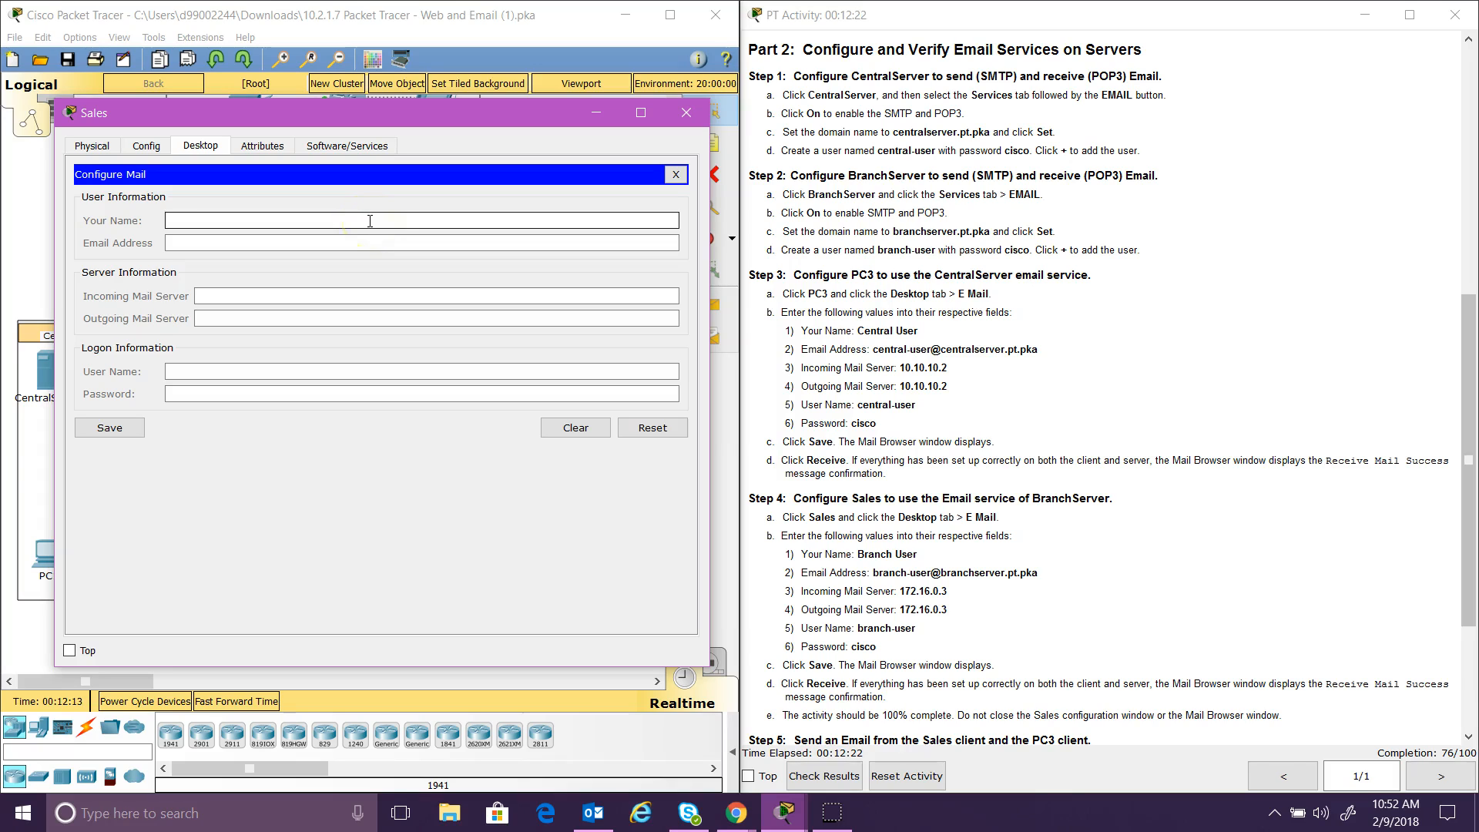
{"action": "type", "text": "Branch User"}
{"action": "left_click", "coordinate": [369, 240]}
{"action": "type", "text": "b"}
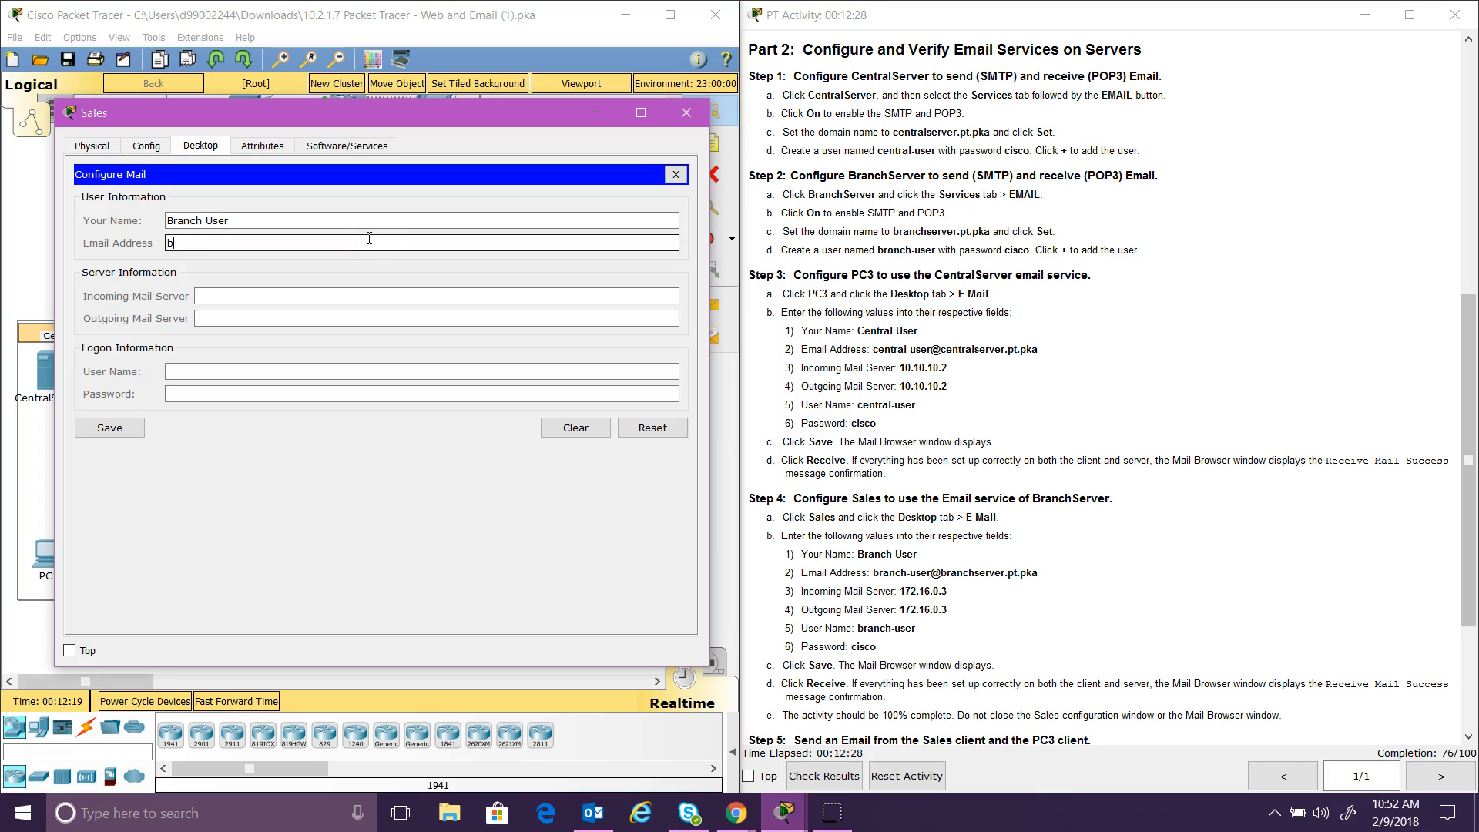
{"action": "type", "text": "ranche"}
{"action": "type", "text": "ser"}
{"action": "key", "text": "BackSpace"}
{"action": "key", "text": "BackSpace"}
{"action": "type", "text": "-user@branchserve"}
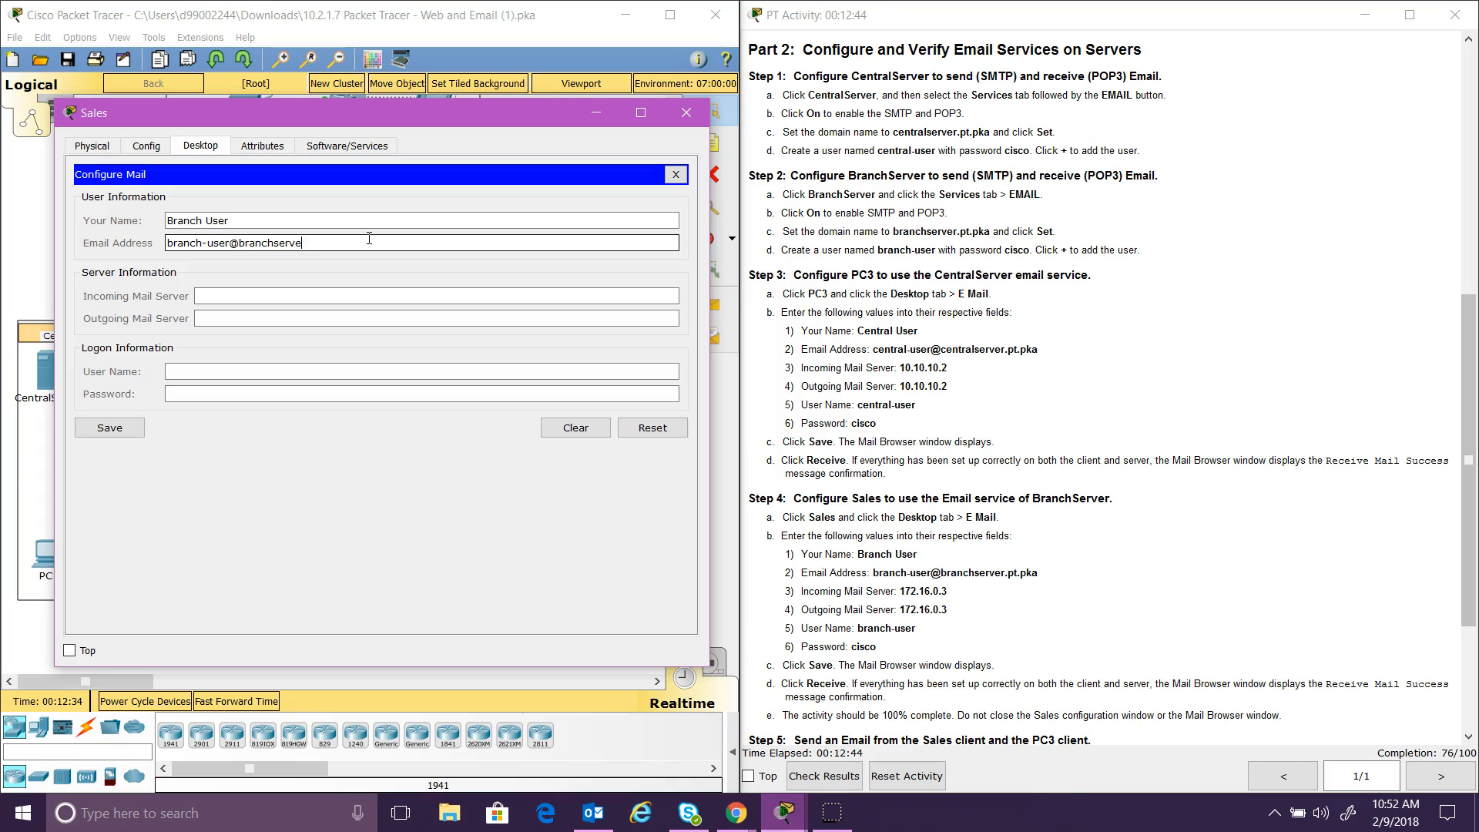
{"action": "type", "text": "r.pt.pka"}
Step: Use 172.16.0.3 for both mail servers, login branch-user with its password, and save
{"action": "left_click", "coordinate": [355, 295]}
{"action": "type", "text": "172"}
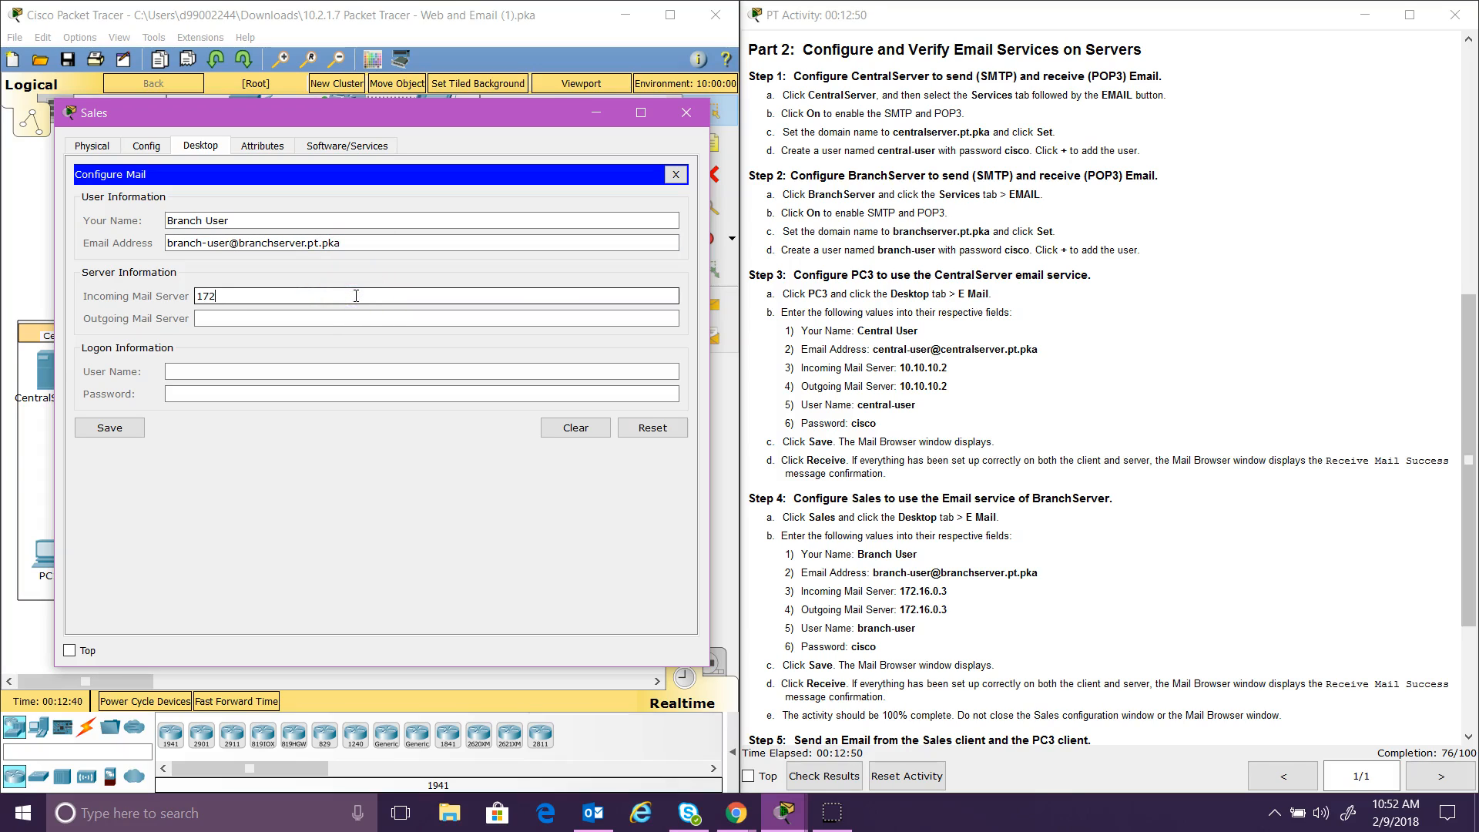
{"action": "type", "text": ".16.0.3"}
{"action": "left_click_drag", "start_coordinate": [331, 295], "coordinate": [196, 295]}
{"action": "key", "text": "ctrl+c"}
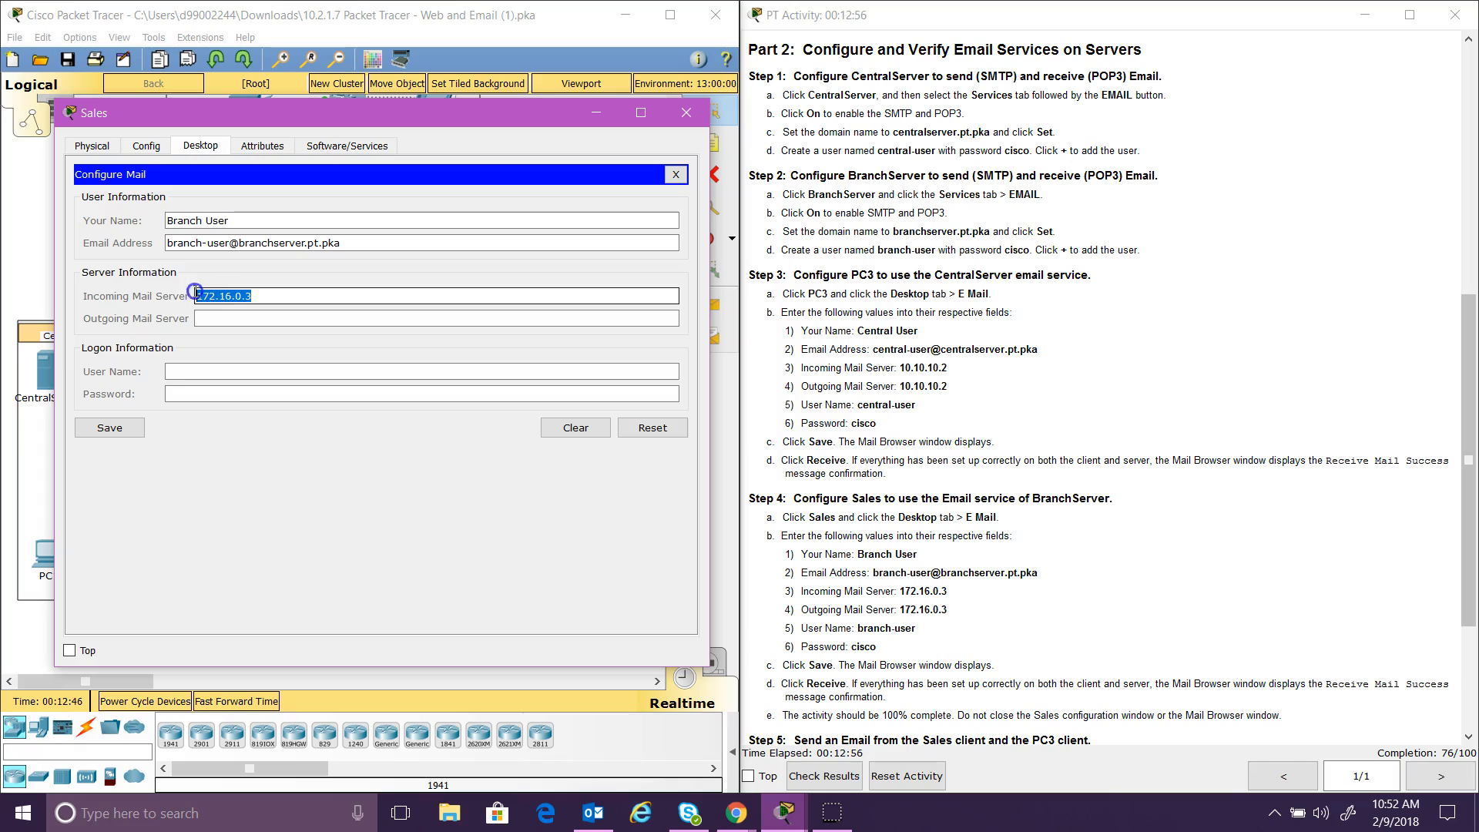
{"action": "left_click", "coordinate": [208, 318]}
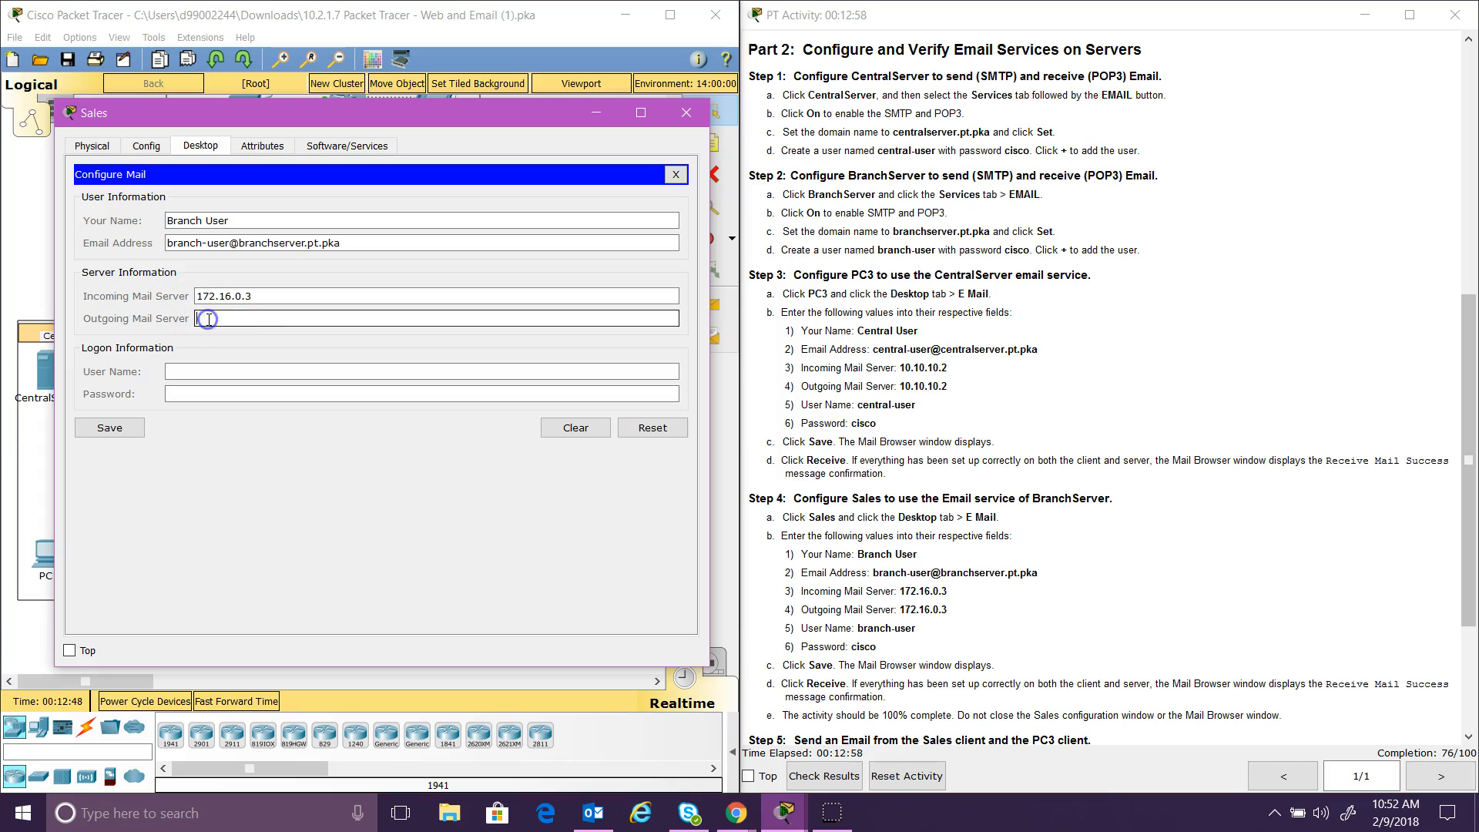
{"action": "key", "text": "ctrl+v"}
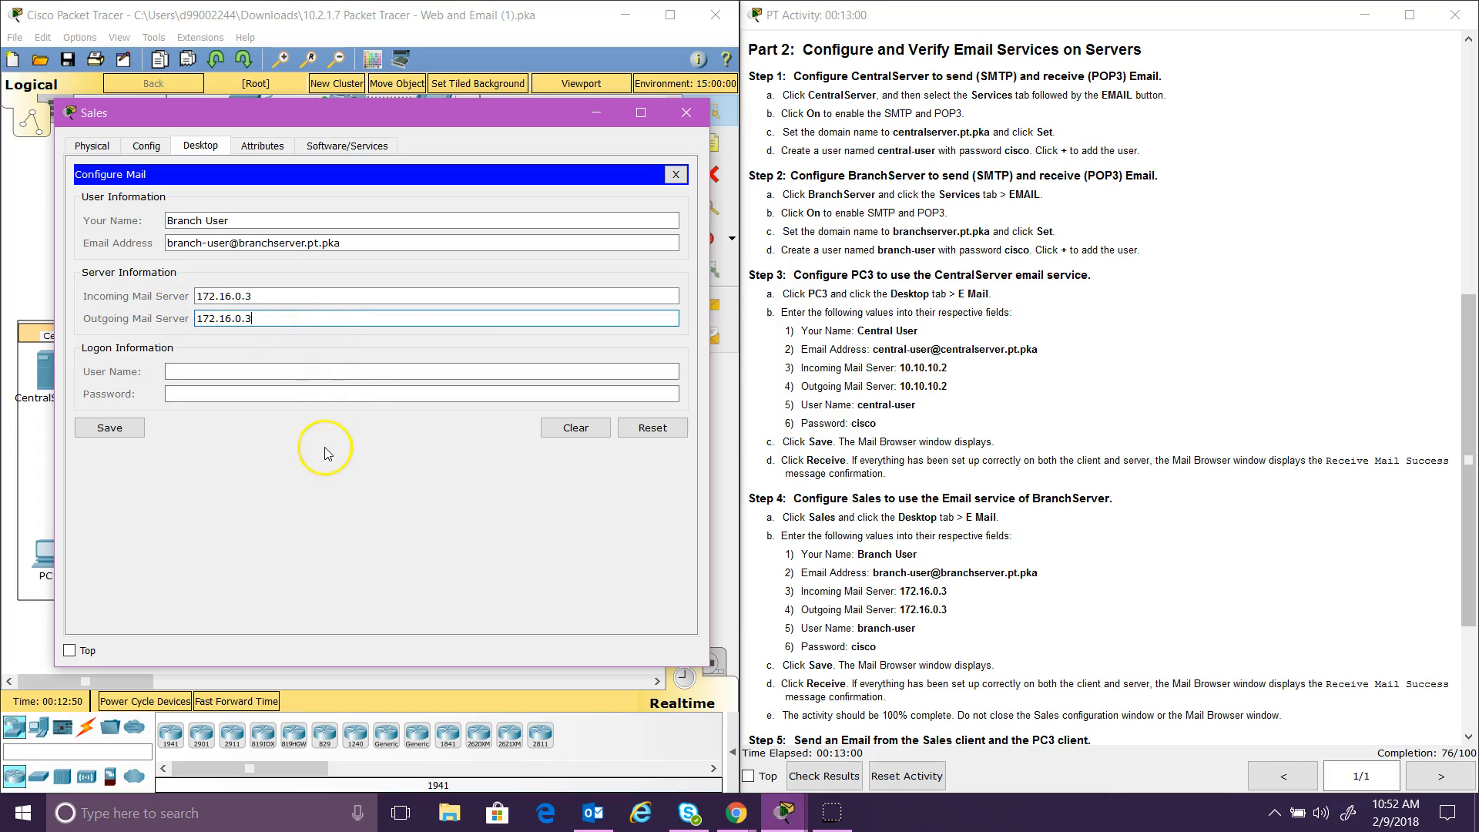
{"action": "left_click", "coordinate": [332, 372]}
{"action": "type", "text": "b"}
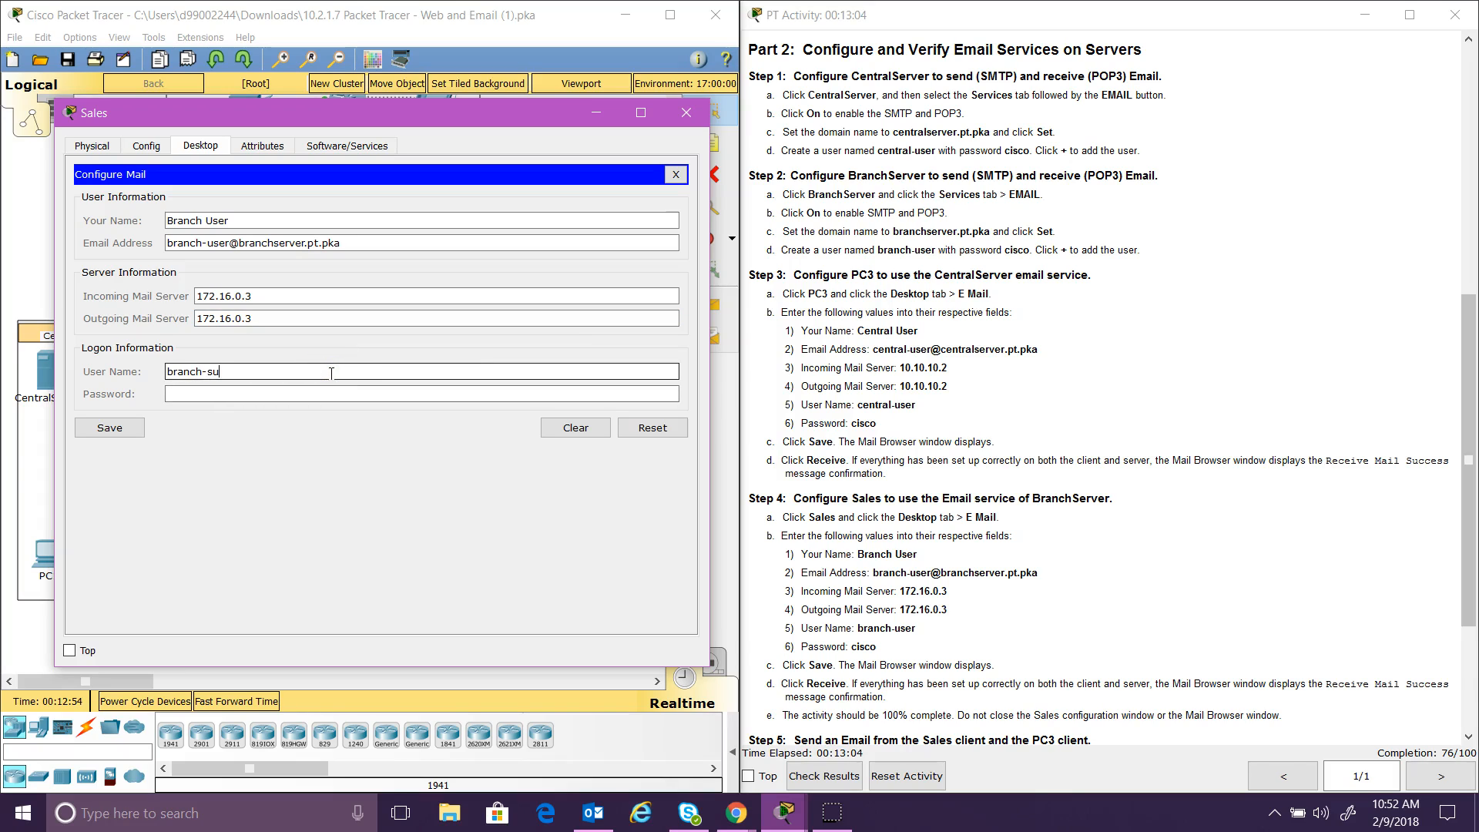
{"action": "type", "text": "ranch-user"}
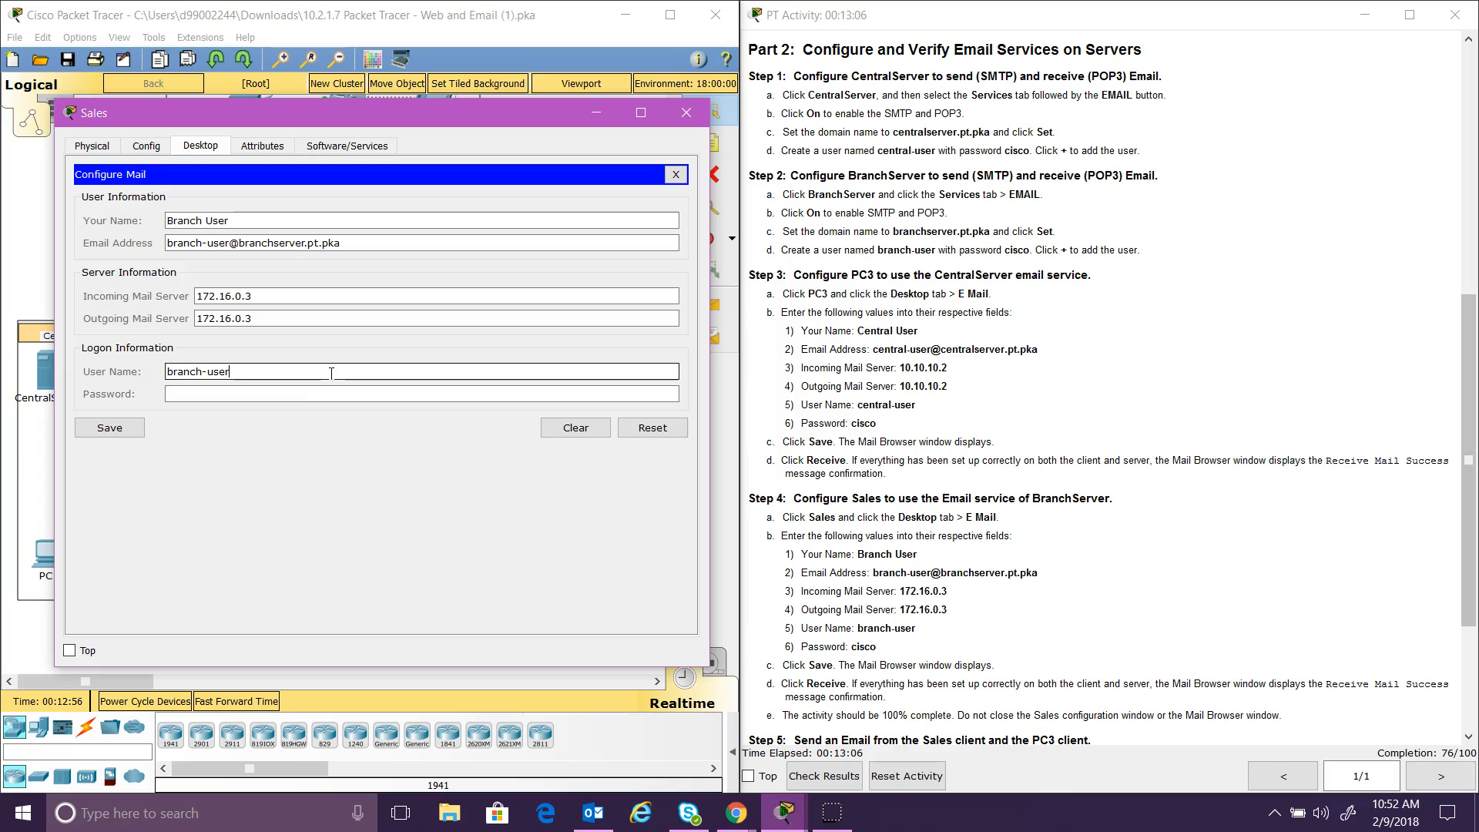
{"action": "left_click", "coordinate": [331, 396]}
{"action": "type", "text": "cisc"}
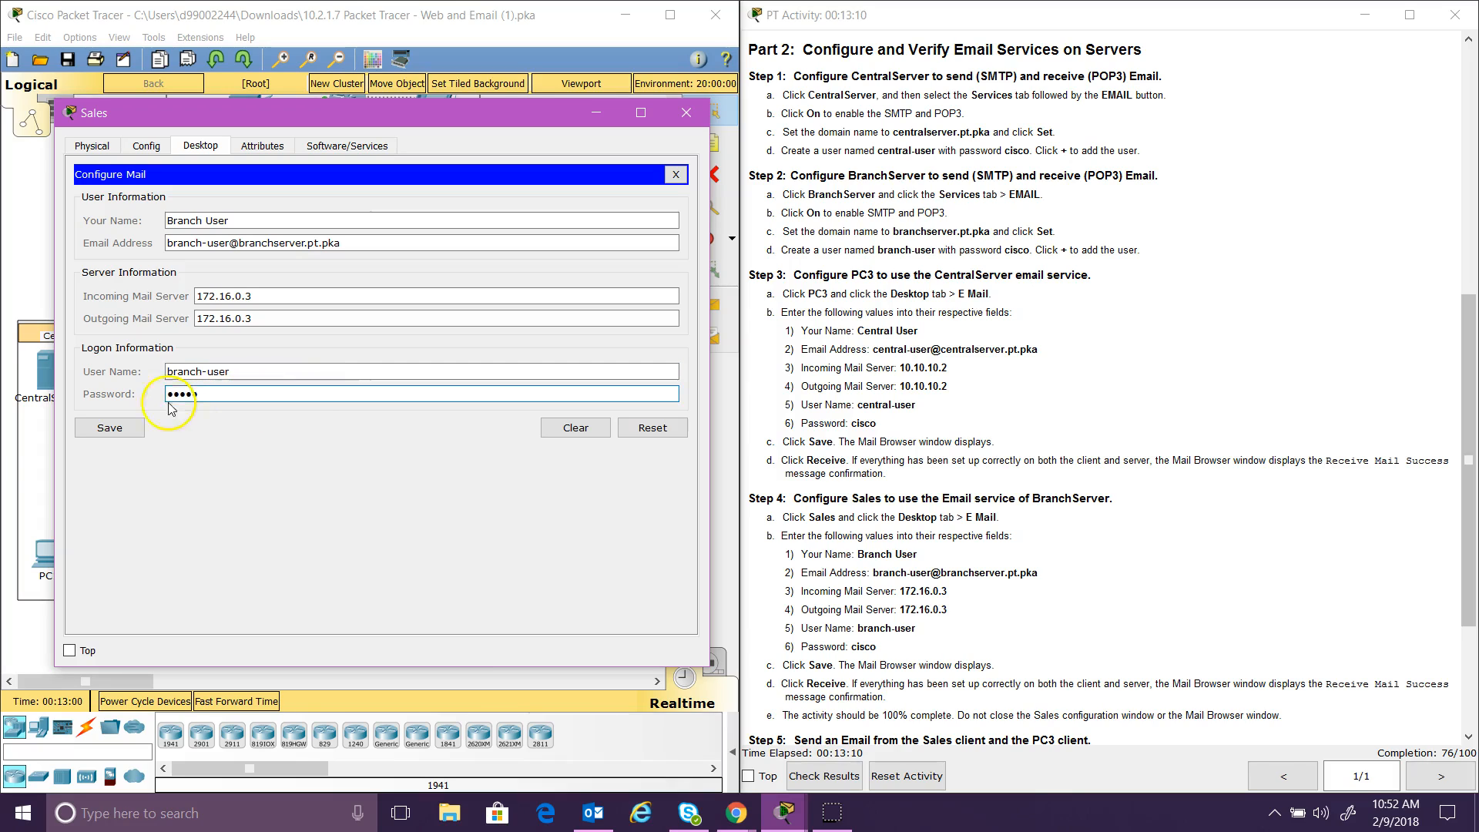
{"action": "left_click", "coordinate": [111, 429]}
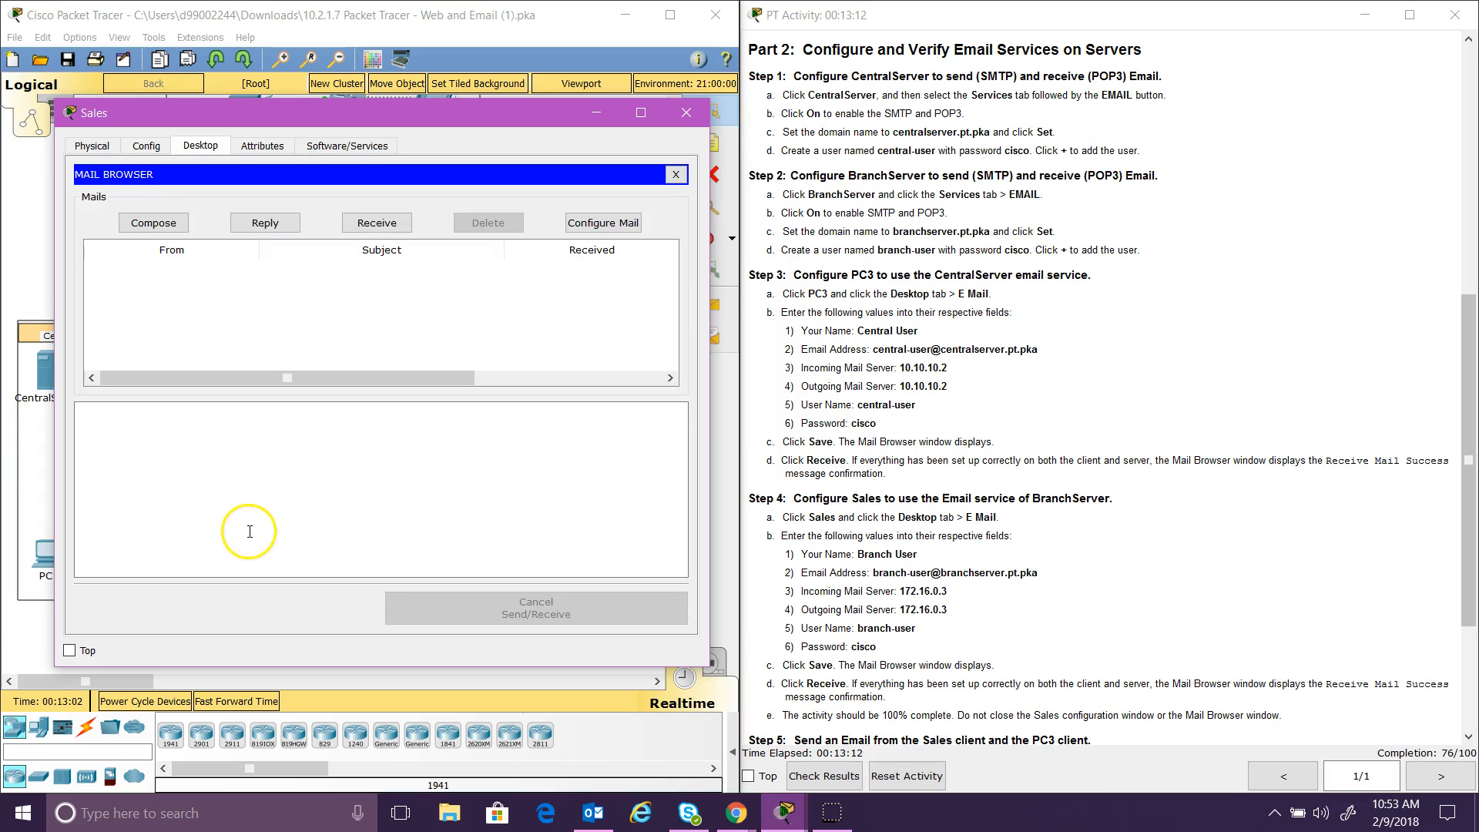
Step: Receive mail on Sales from 172.16.0.3, reaching 100/100, and scroll the instructions to Step 5
{"action": "left_click", "coordinate": [380, 223]}
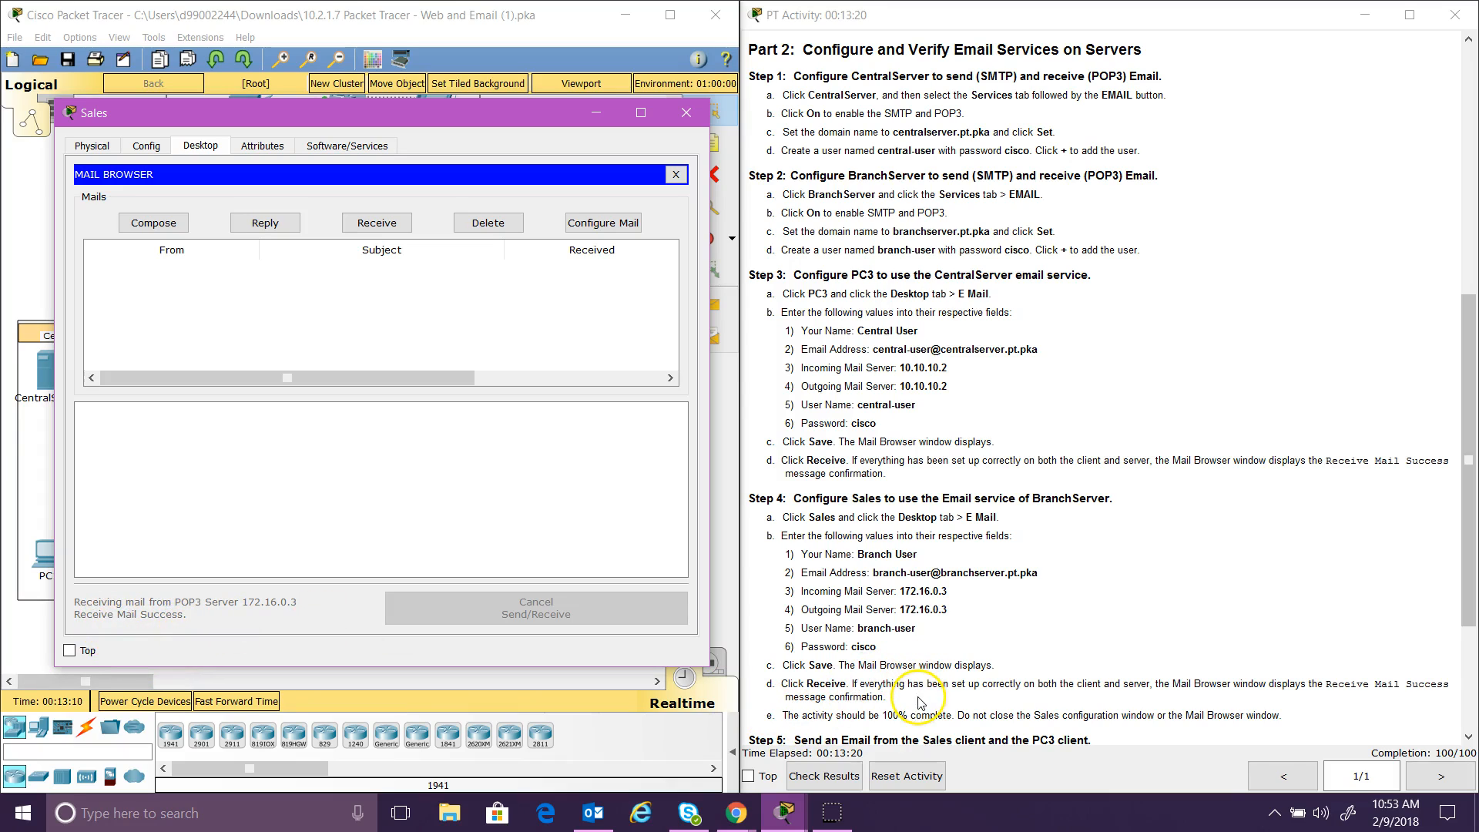
{"action": "left_click_drag", "start_coordinate": [1473, 549], "coordinate": [1471, 688]}
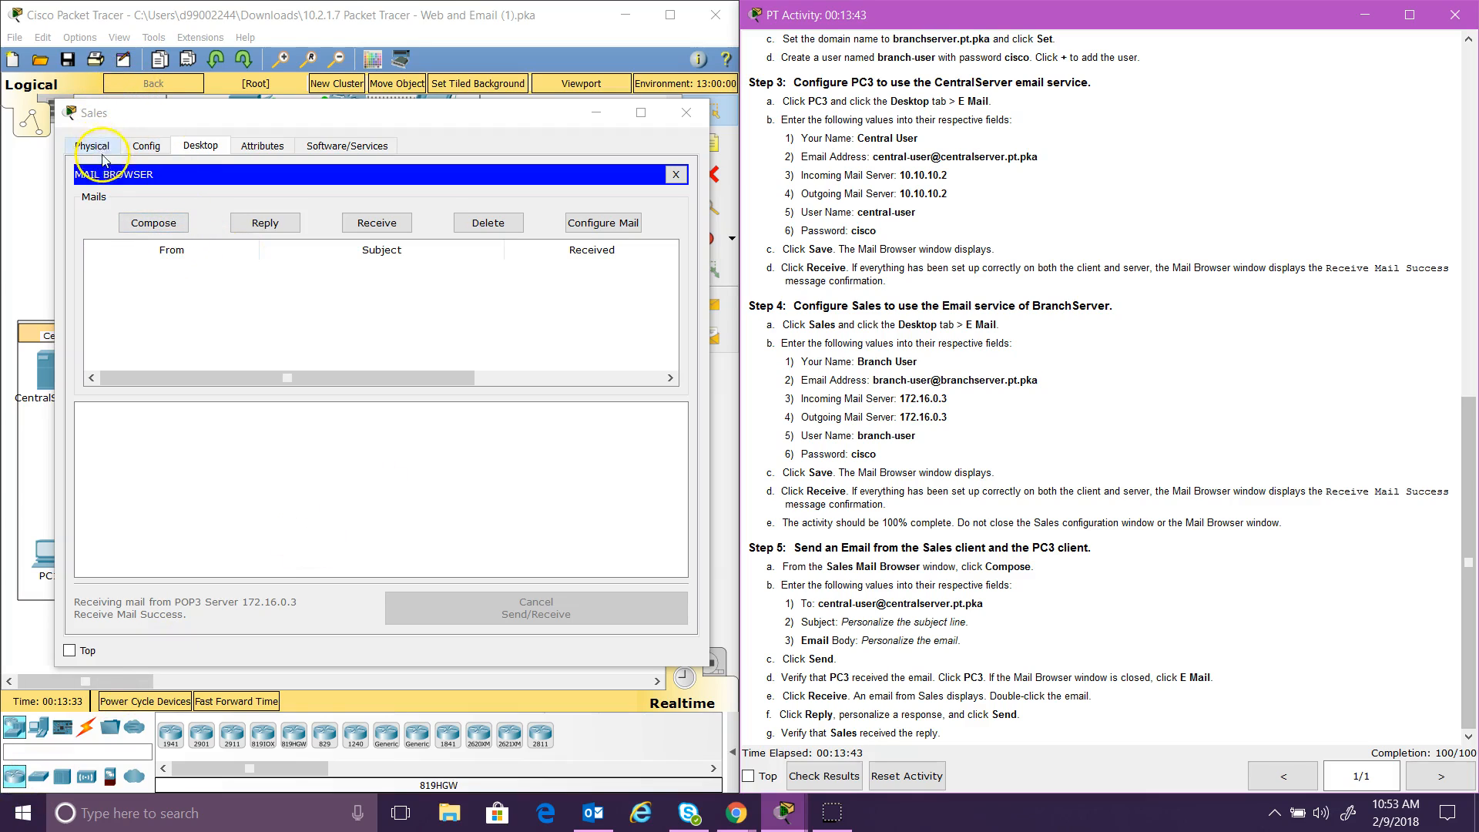
Step: Send an email with subject and body 'Heloo' from Sales to the central user's address
{"action": "left_click", "coordinate": [158, 230]}
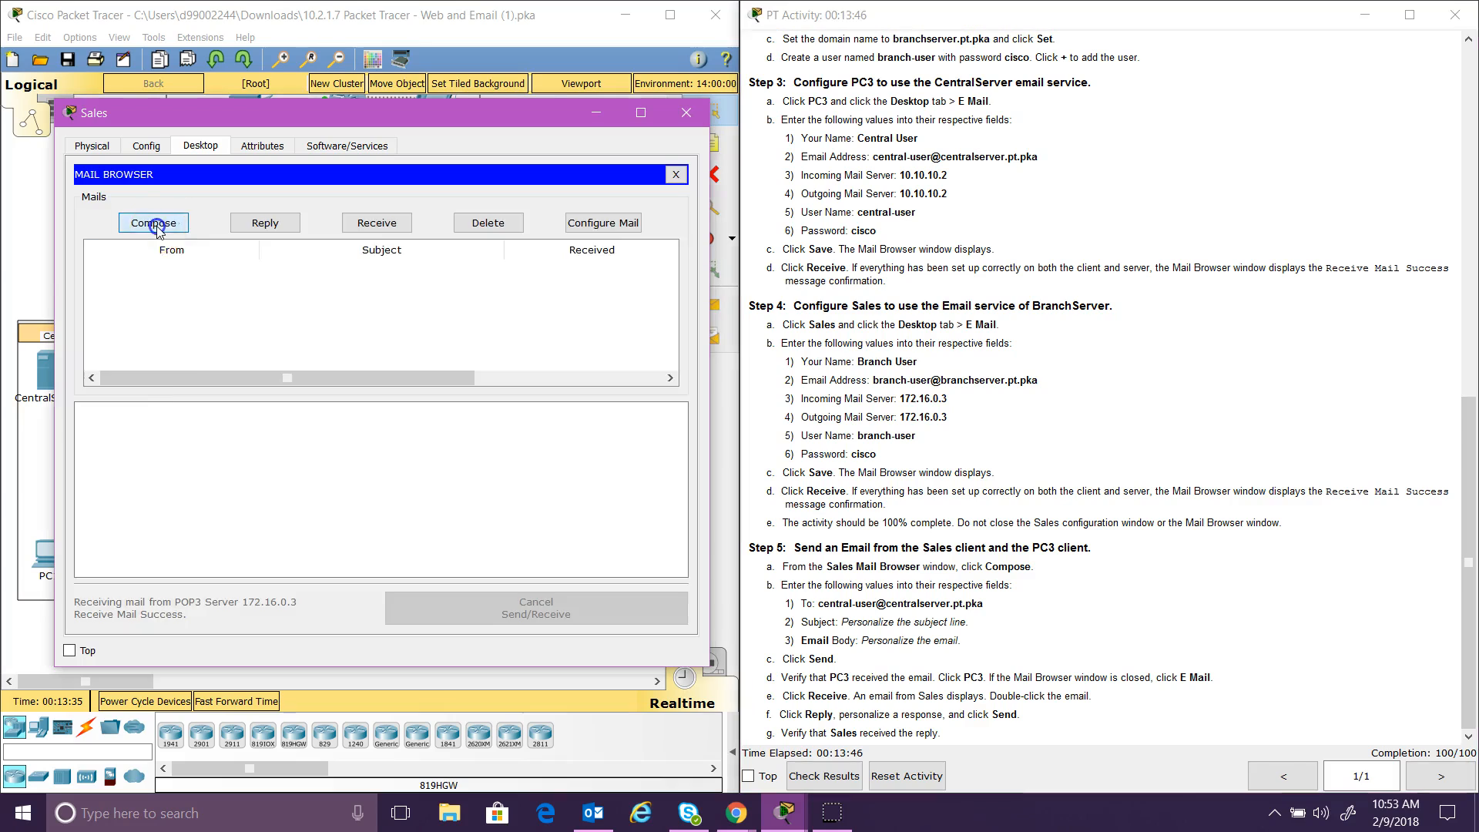
{"action": "left_click", "coordinate": [231, 198]}
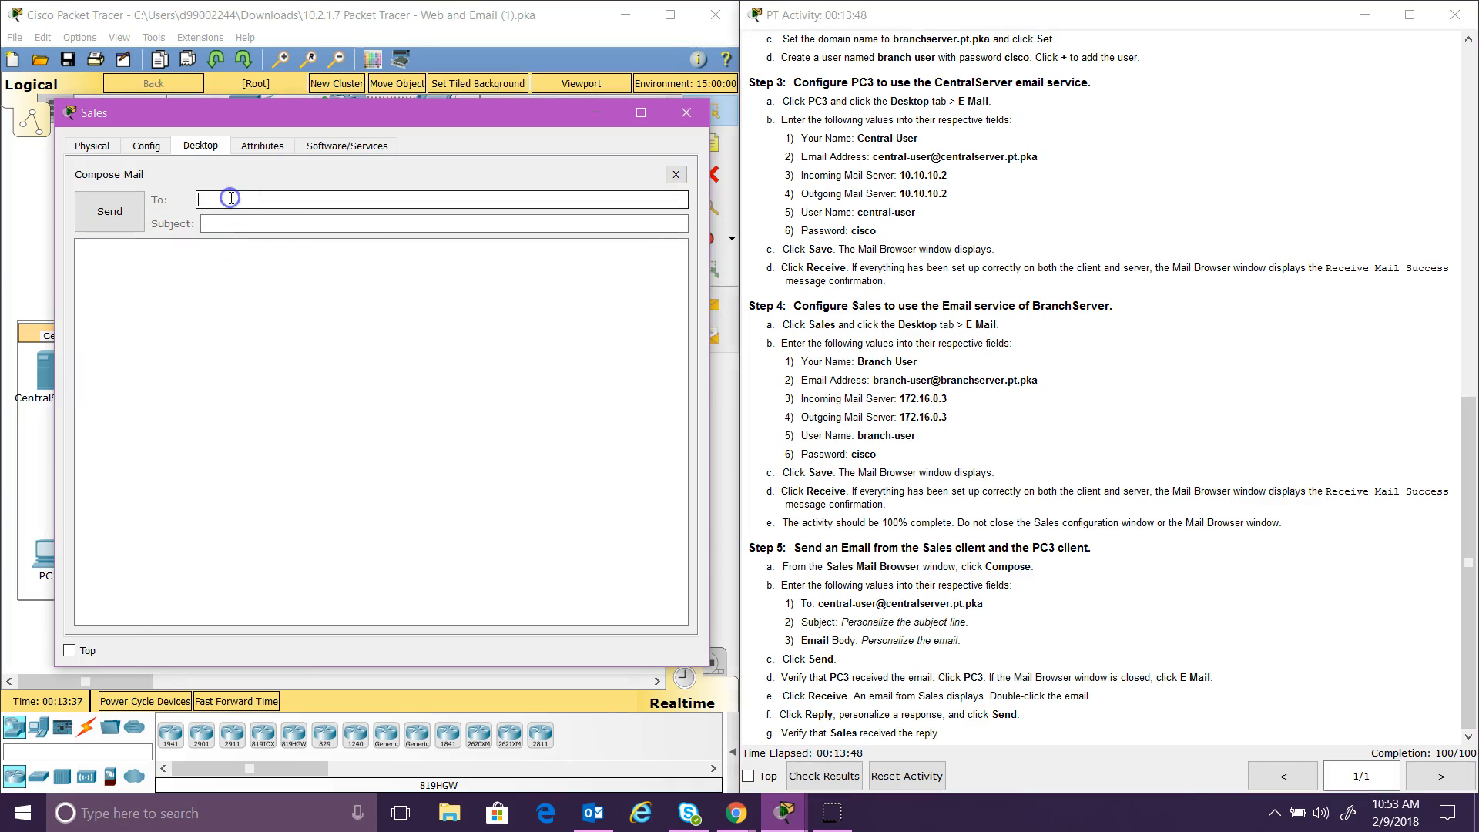
{"action": "type", "text": "central-user@centralserver.pt.pka"}
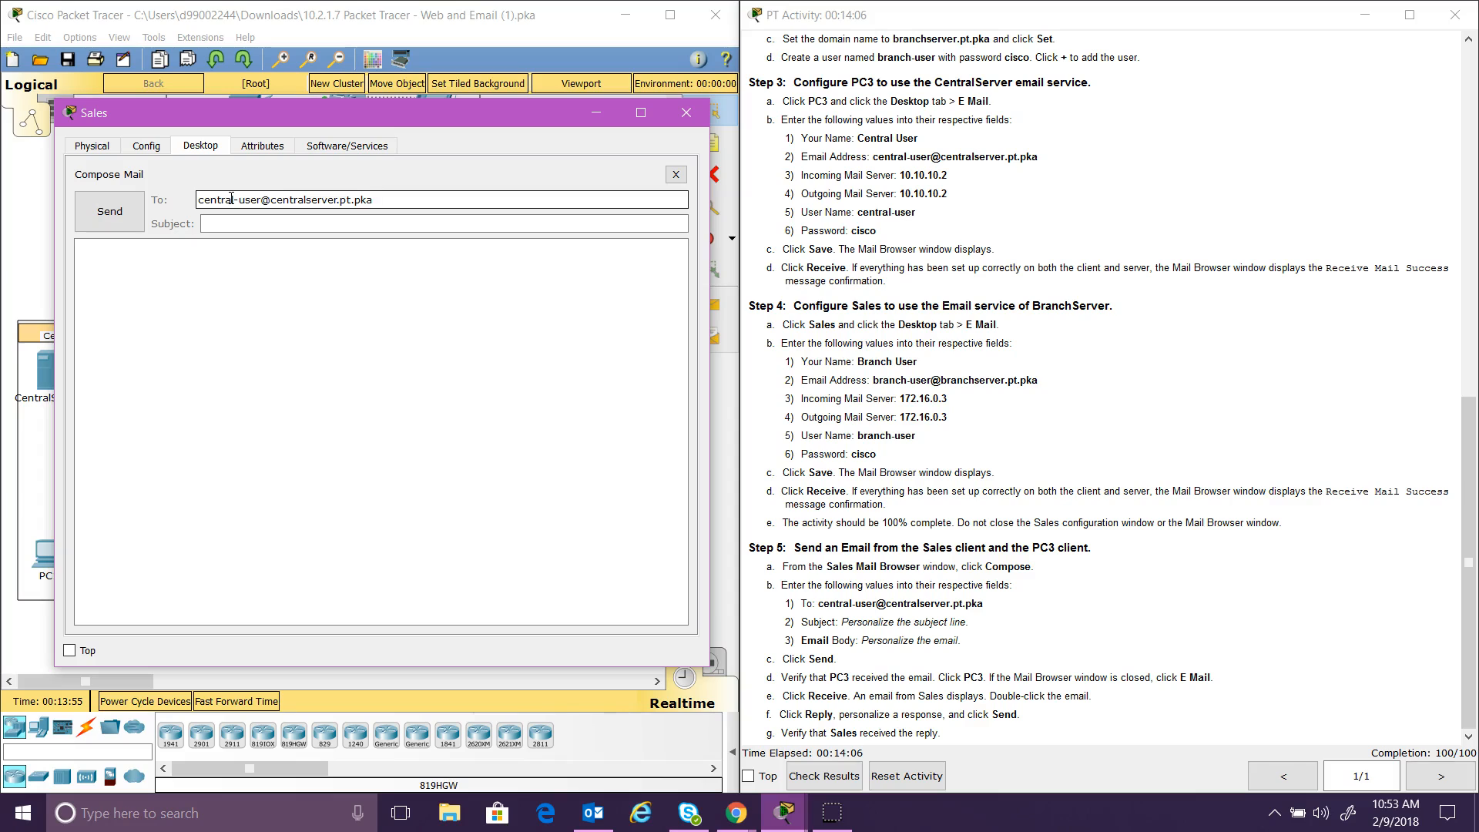
{"action": "left_click", "coordinate": [230, 222]}
{"action": "type", "text": "Heloo"}
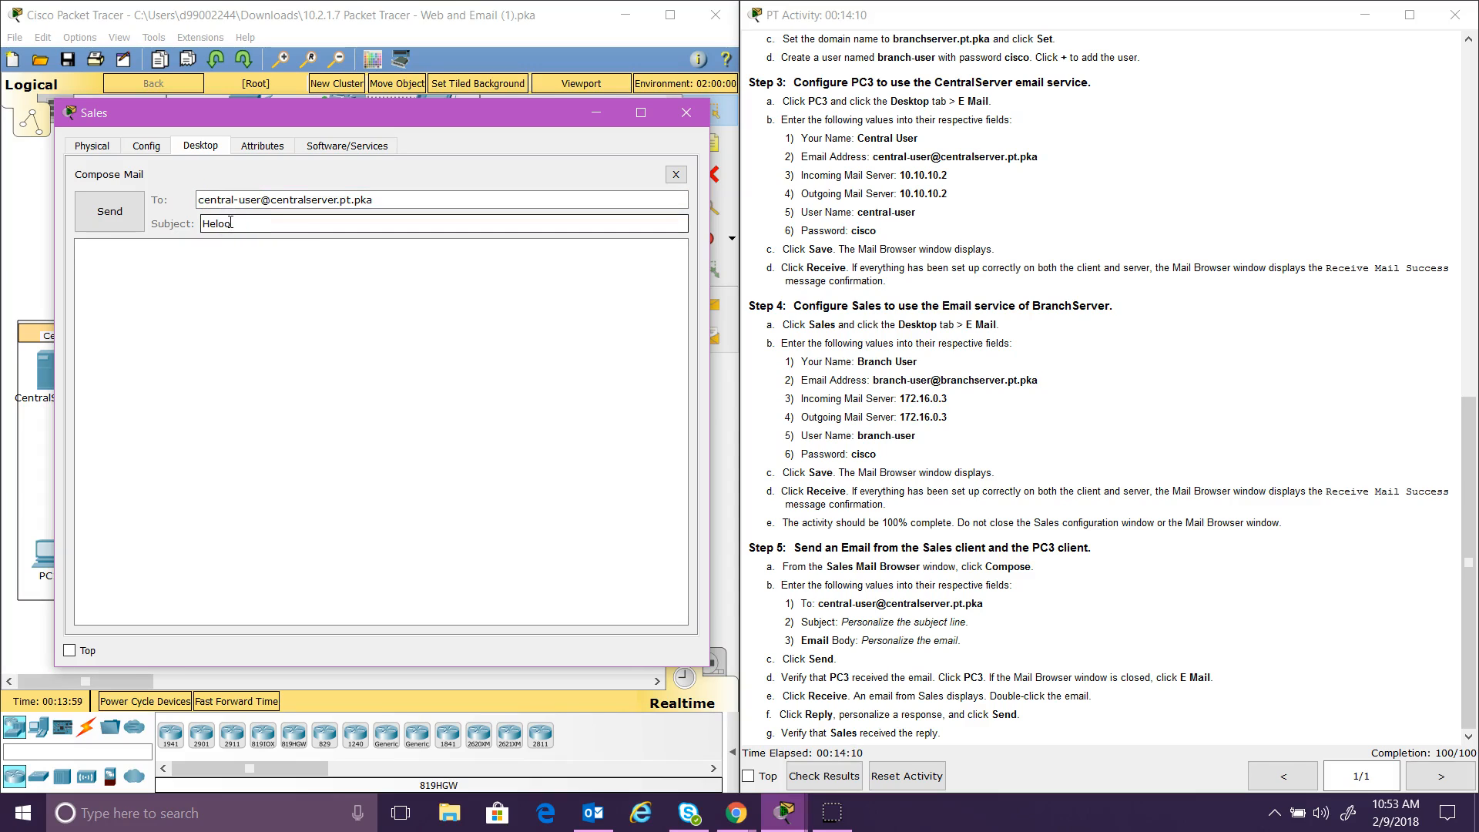
{"action": "left_click", "coordinate": [228, 244]}
{"action": "type", "text": "Heloo"}
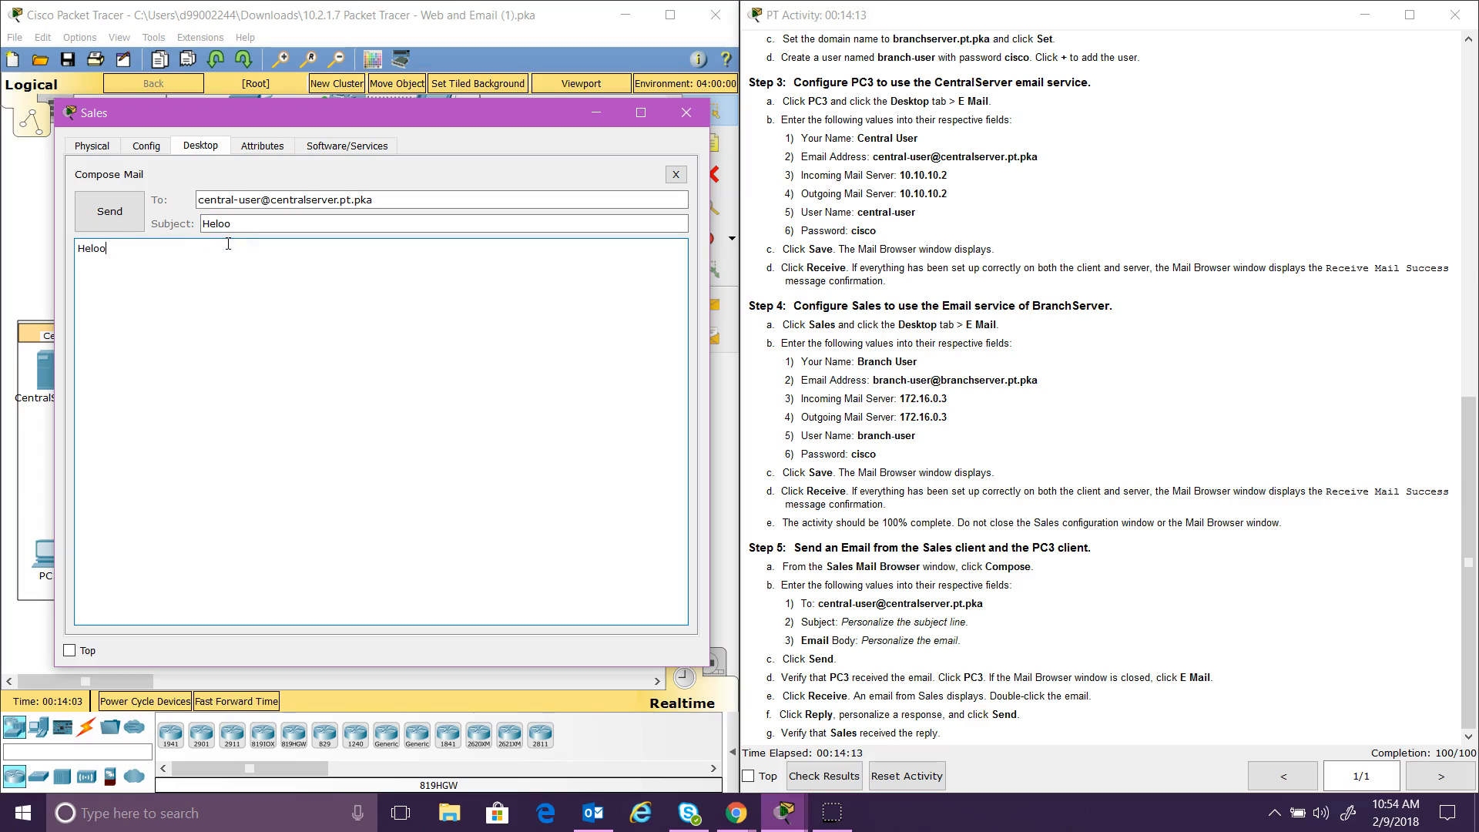
{"action": "left_click", "coordinate": [113, 222]}
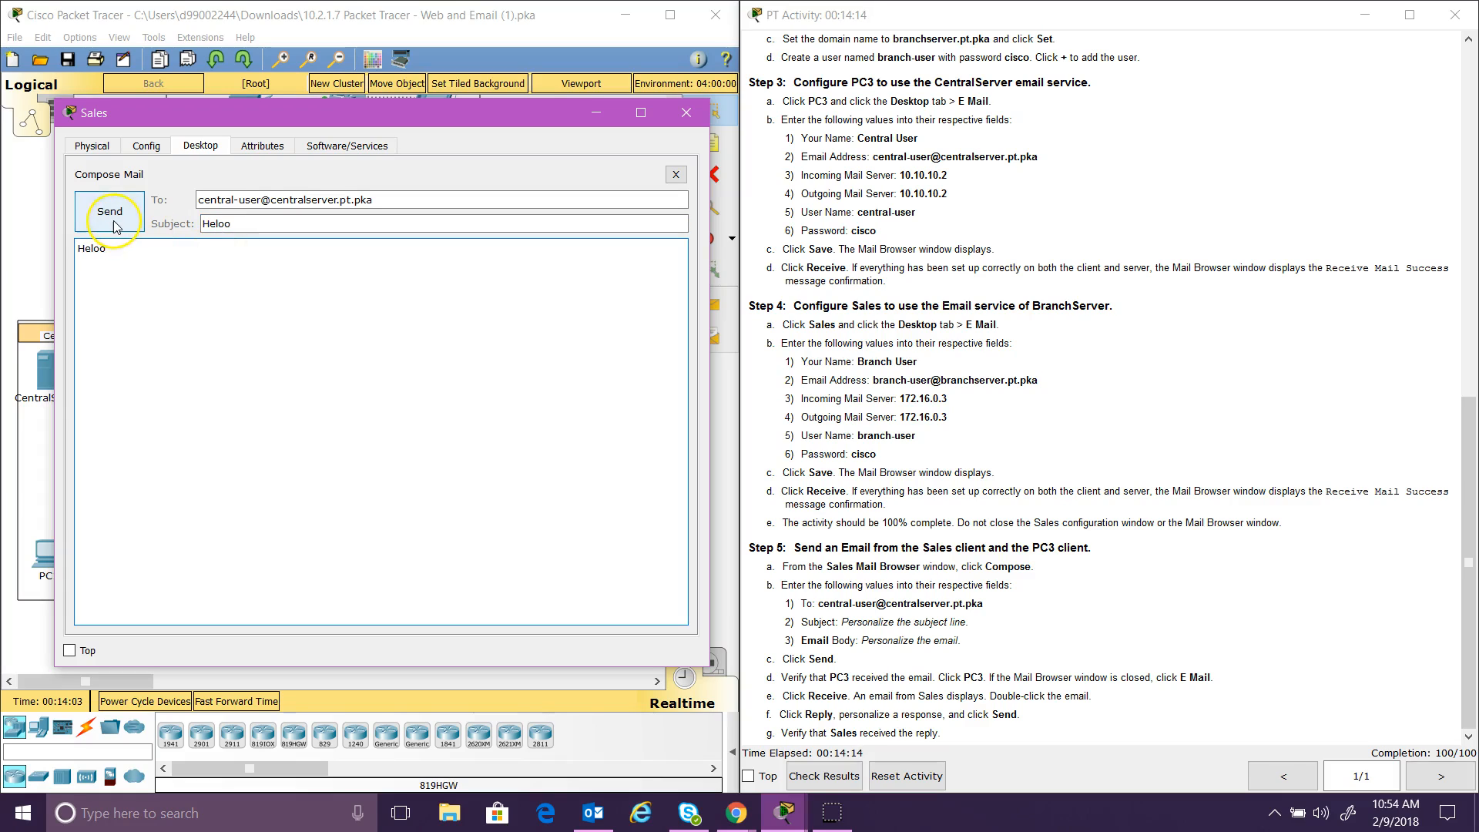
{"action": "left_click", "coordinate": [245, 337]}
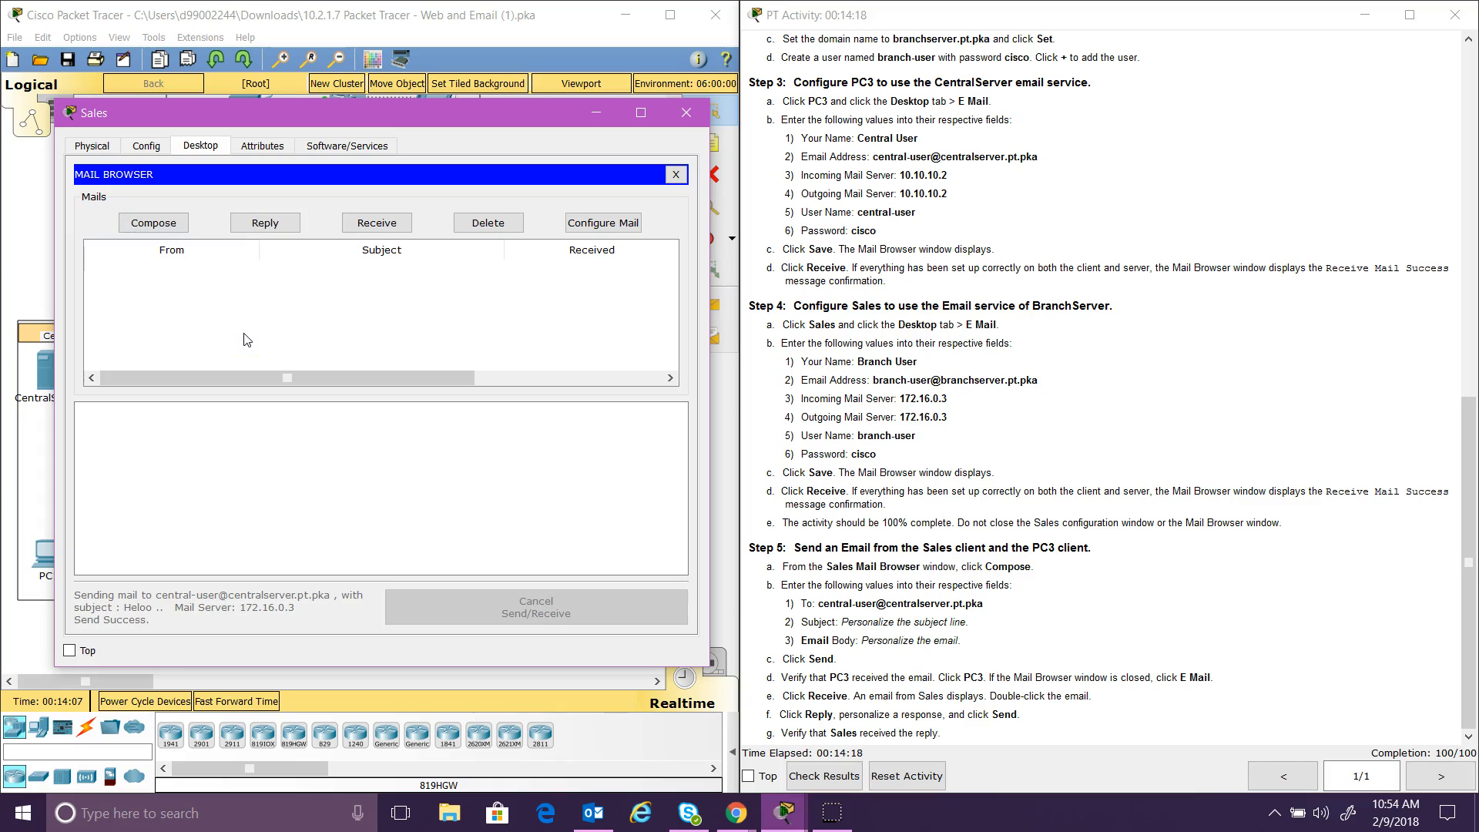
{"action": "left_click", "coordinate": [432, 442]}
Step: Open PC3's email client and receive new mail from the central server
{"action": "left_click", "coordinate": [4, 636]}
{"action": "left_click", "coordinate": [207, 565]}
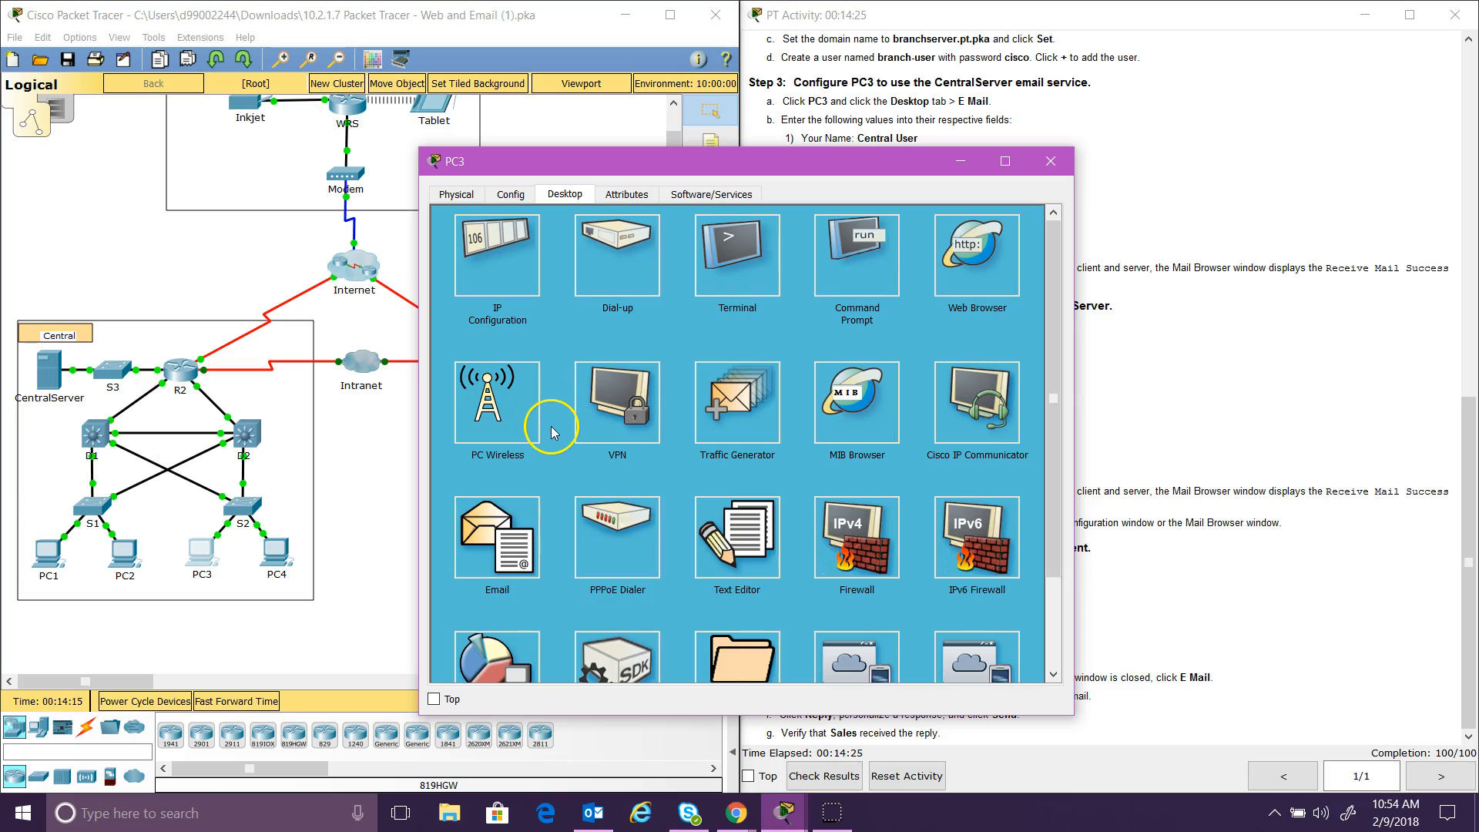
{"action": "left_click", "coordinate": [531, 539]}
{"action": "left_click_drag", "start_coordinate": [599, 175], "coordinate": [235, 131]}
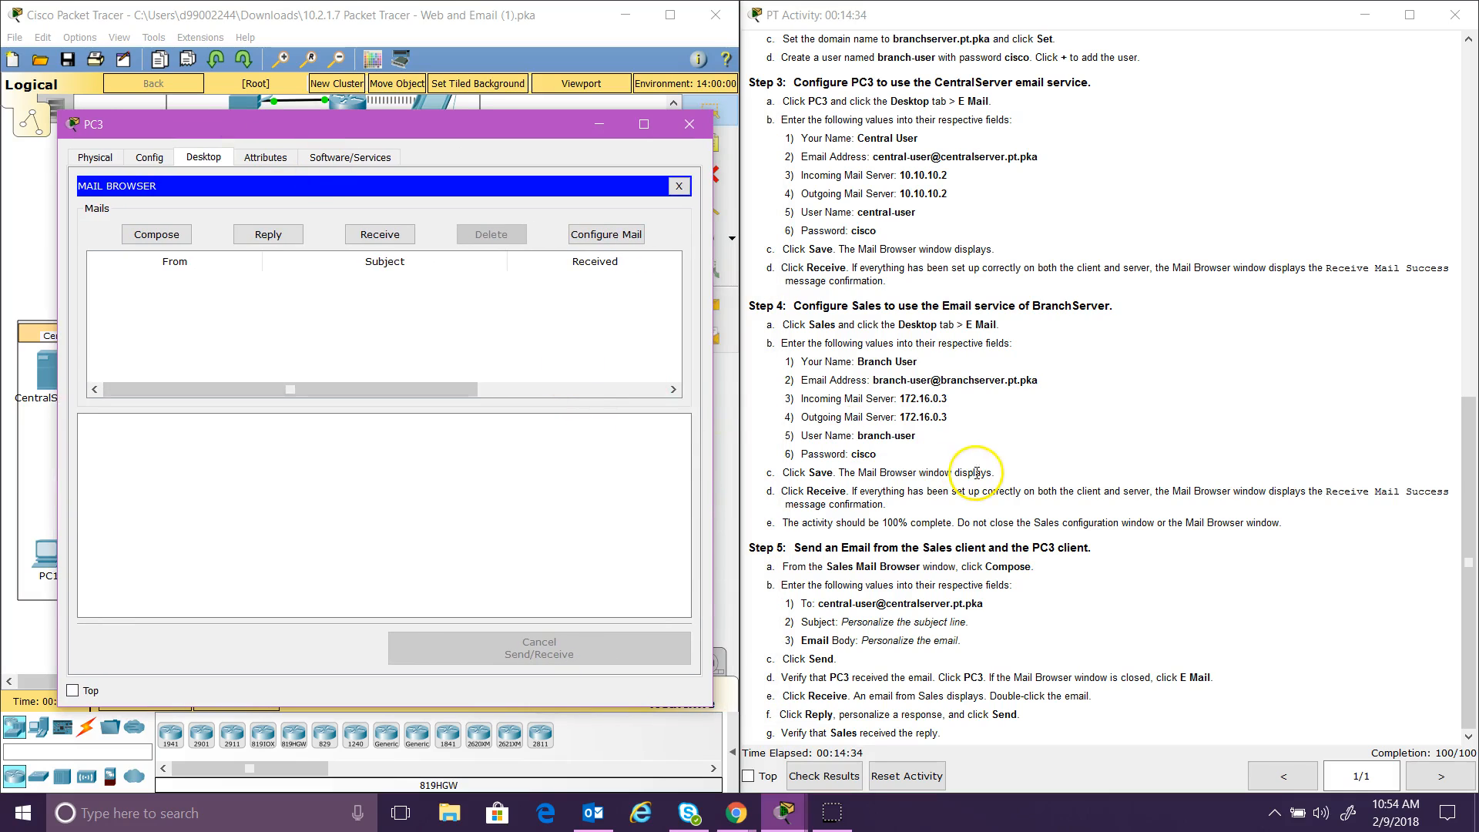
{"action": "left_click", "coordinate": [1462, 502]}
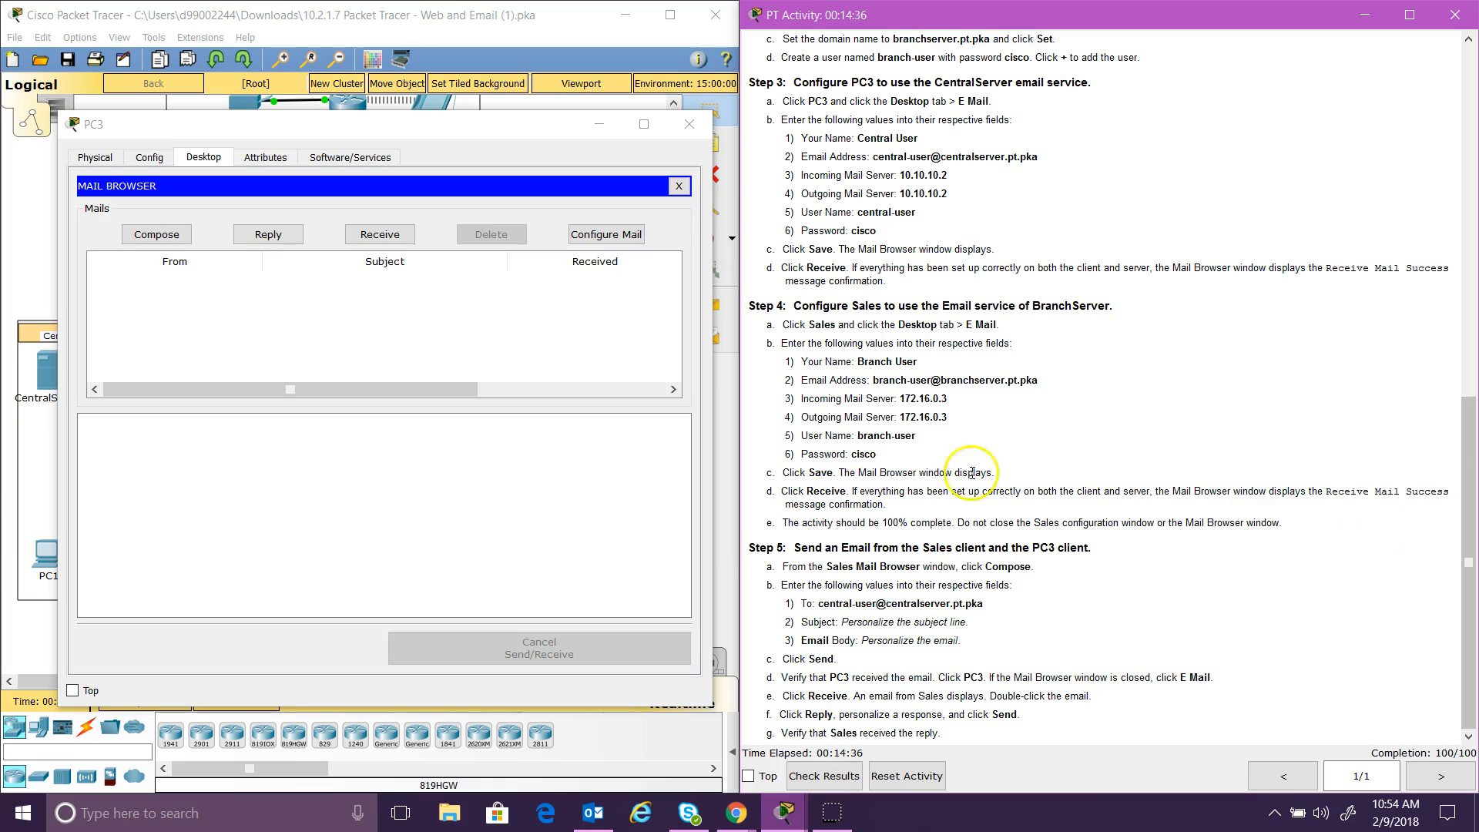
{"action": "left_click", "coordinate": [387, 236]}
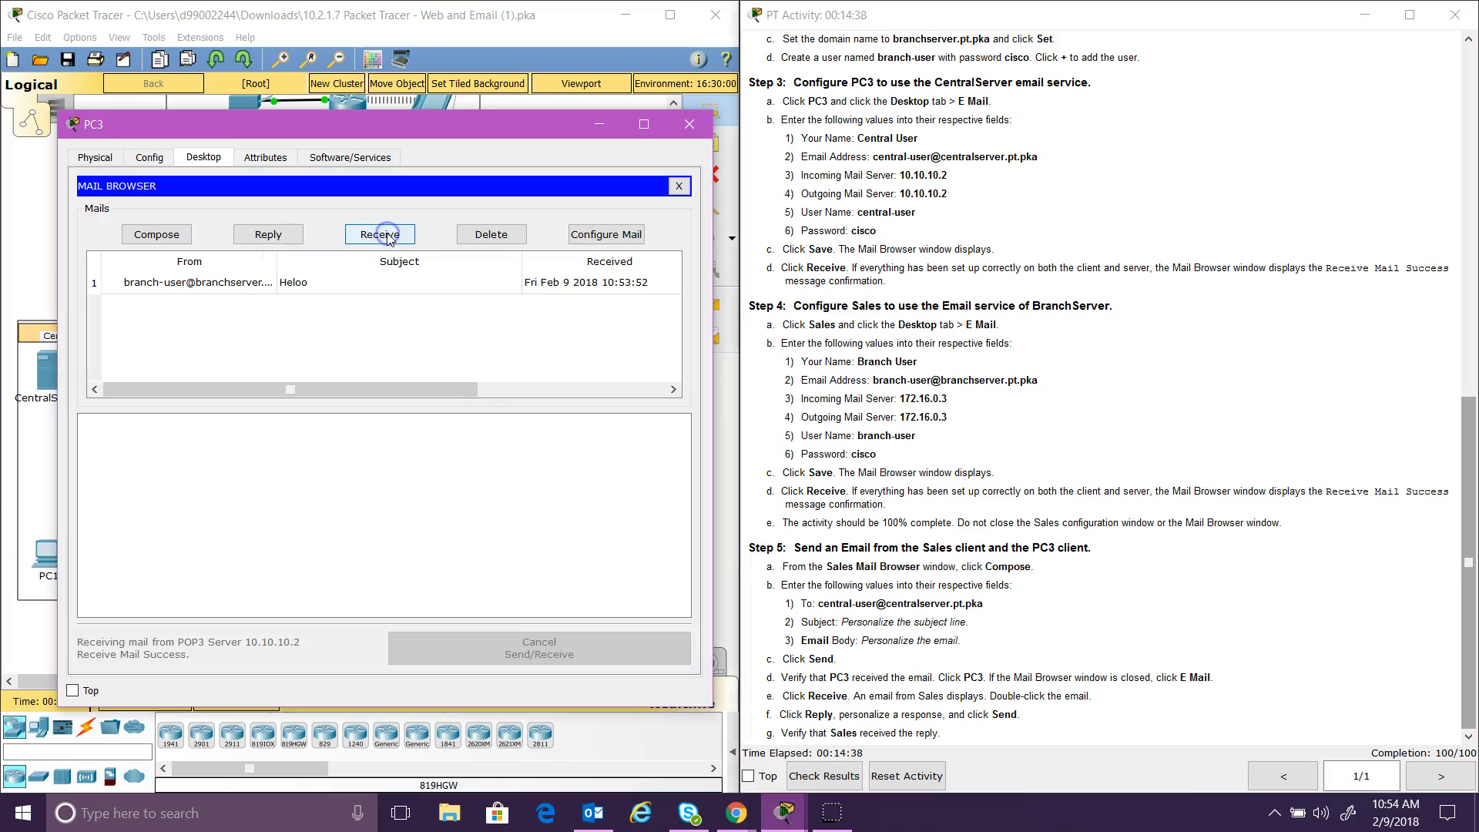
Step: Open the Heloo mail and send back a reply saying 'Test reply'
{"action": "left_click", "coordinate": [235, 283]}
{"action": "double_click", "coordinate": [235, 282]}
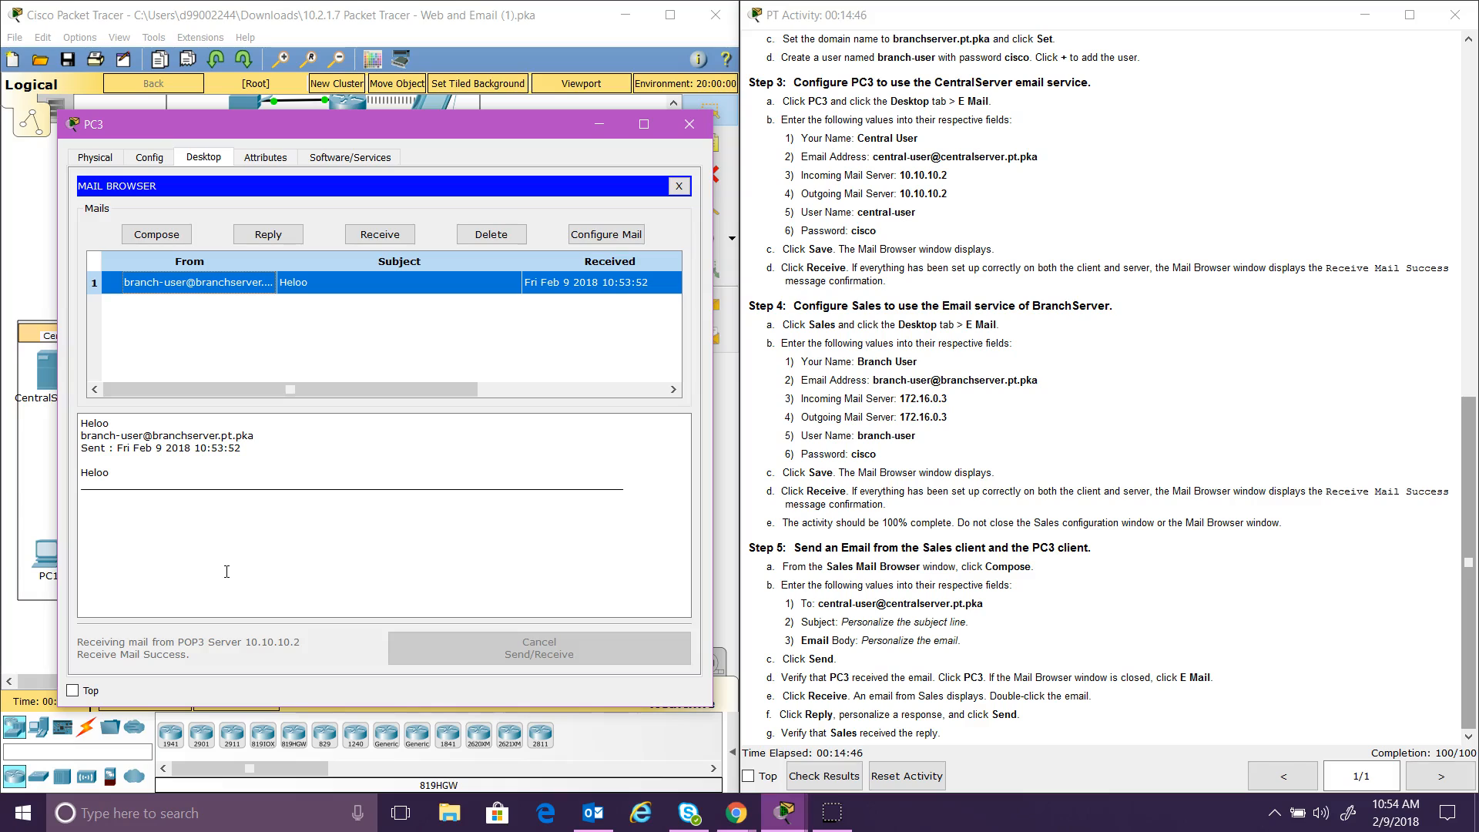
{"action": "left_click", "coordinate": [267, 234]}
{"action": "left_click", "coordinate": [273, 299]}
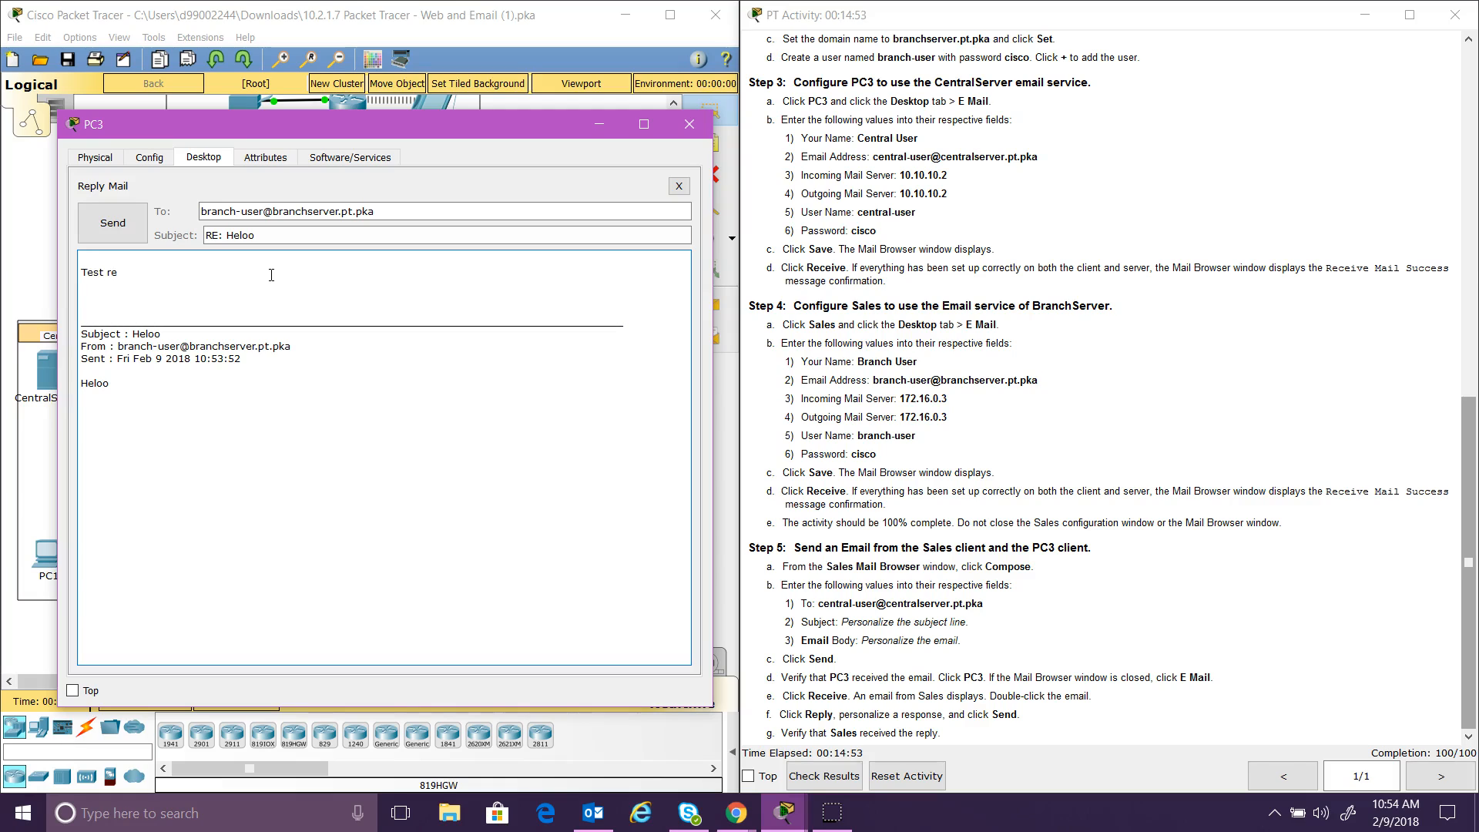
{"action": "left_click", "coordinate": [113, 222]}
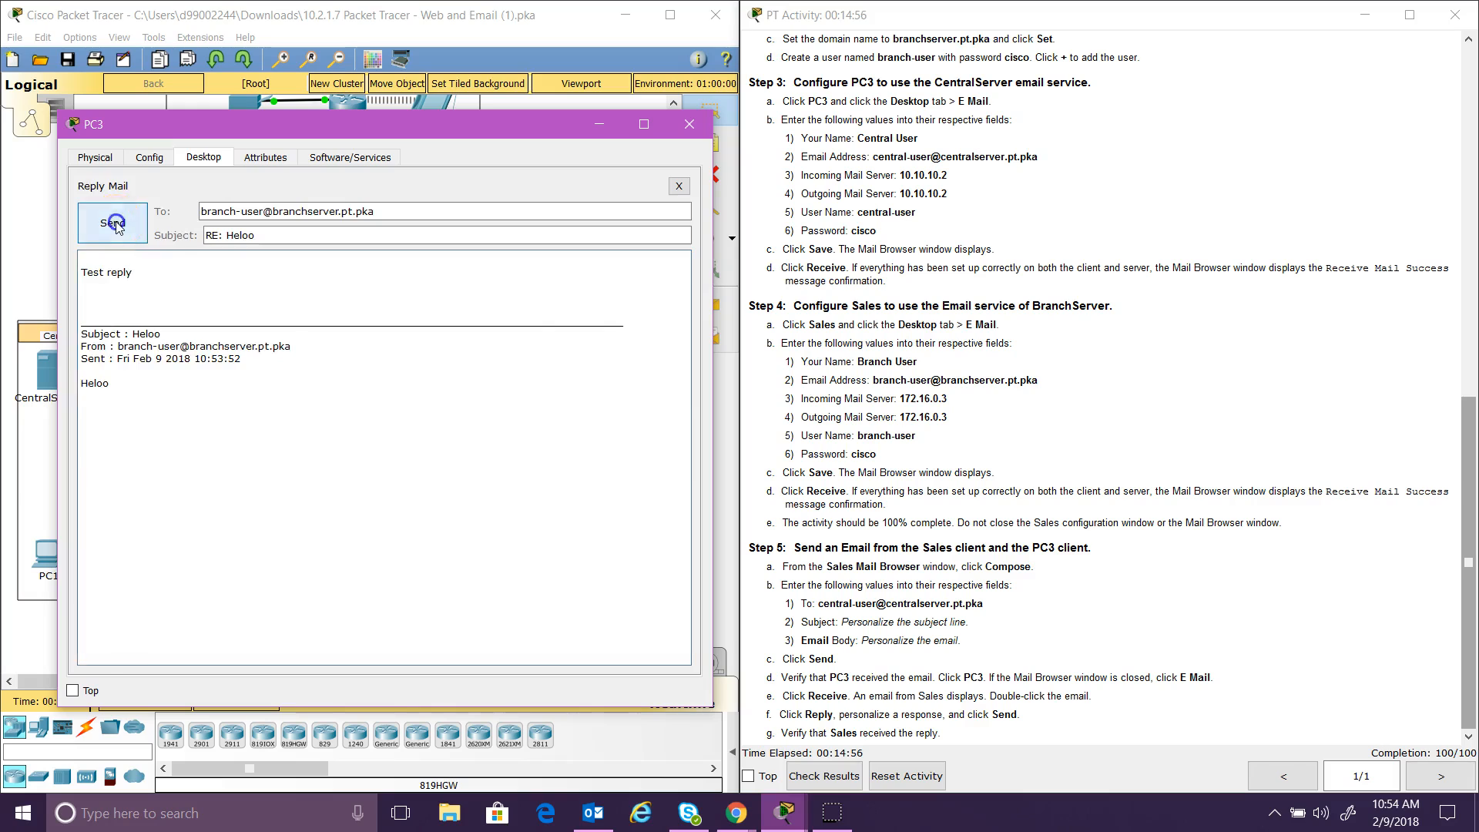
{"action": "left_click", "coordinate": [298, 441]}
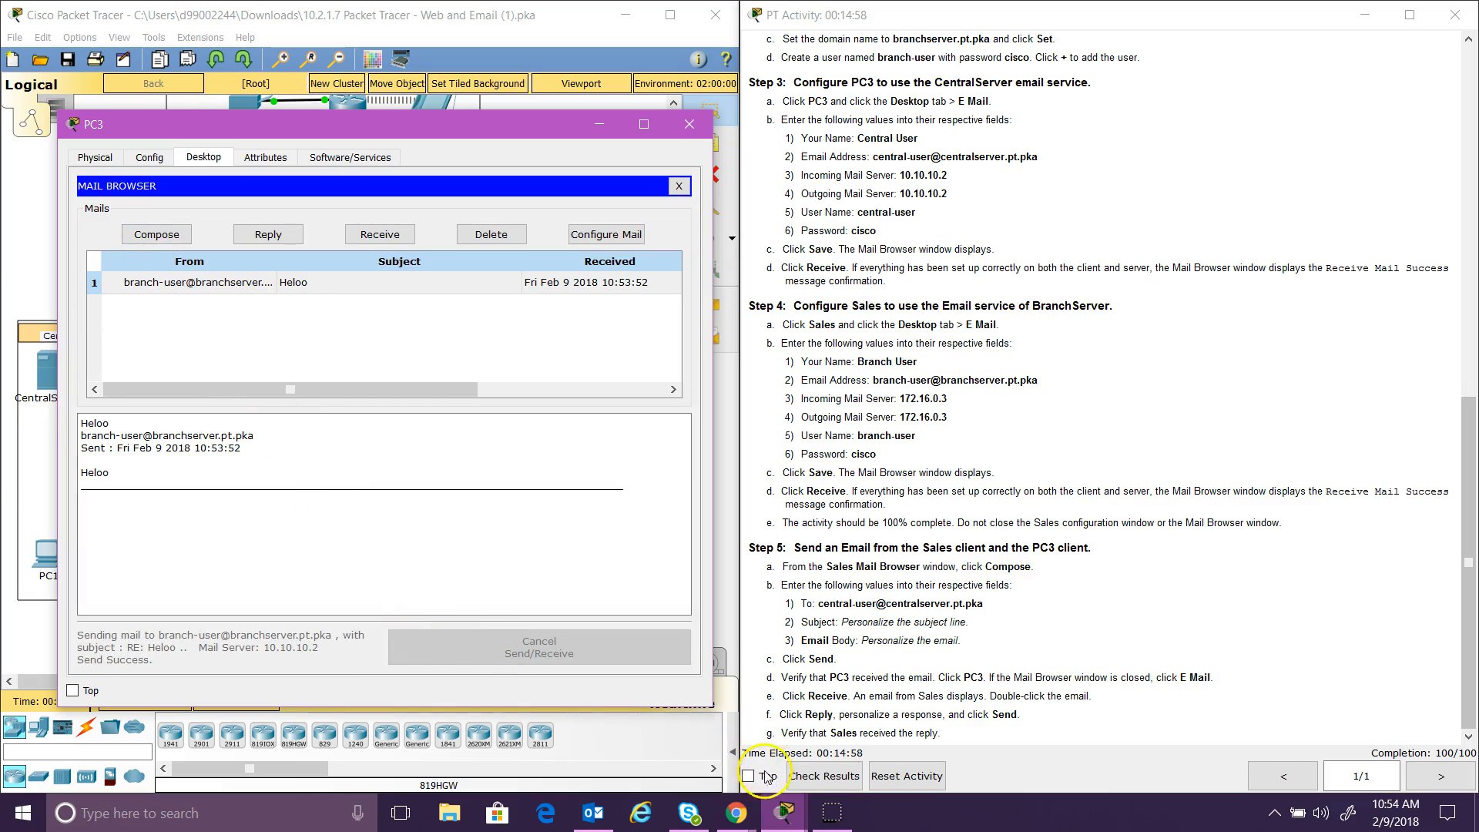
Step: On Sales, receive mail and open the RE: Heloo reply from PC3
{"action": "left_click", "coordinate": [784, 813]}
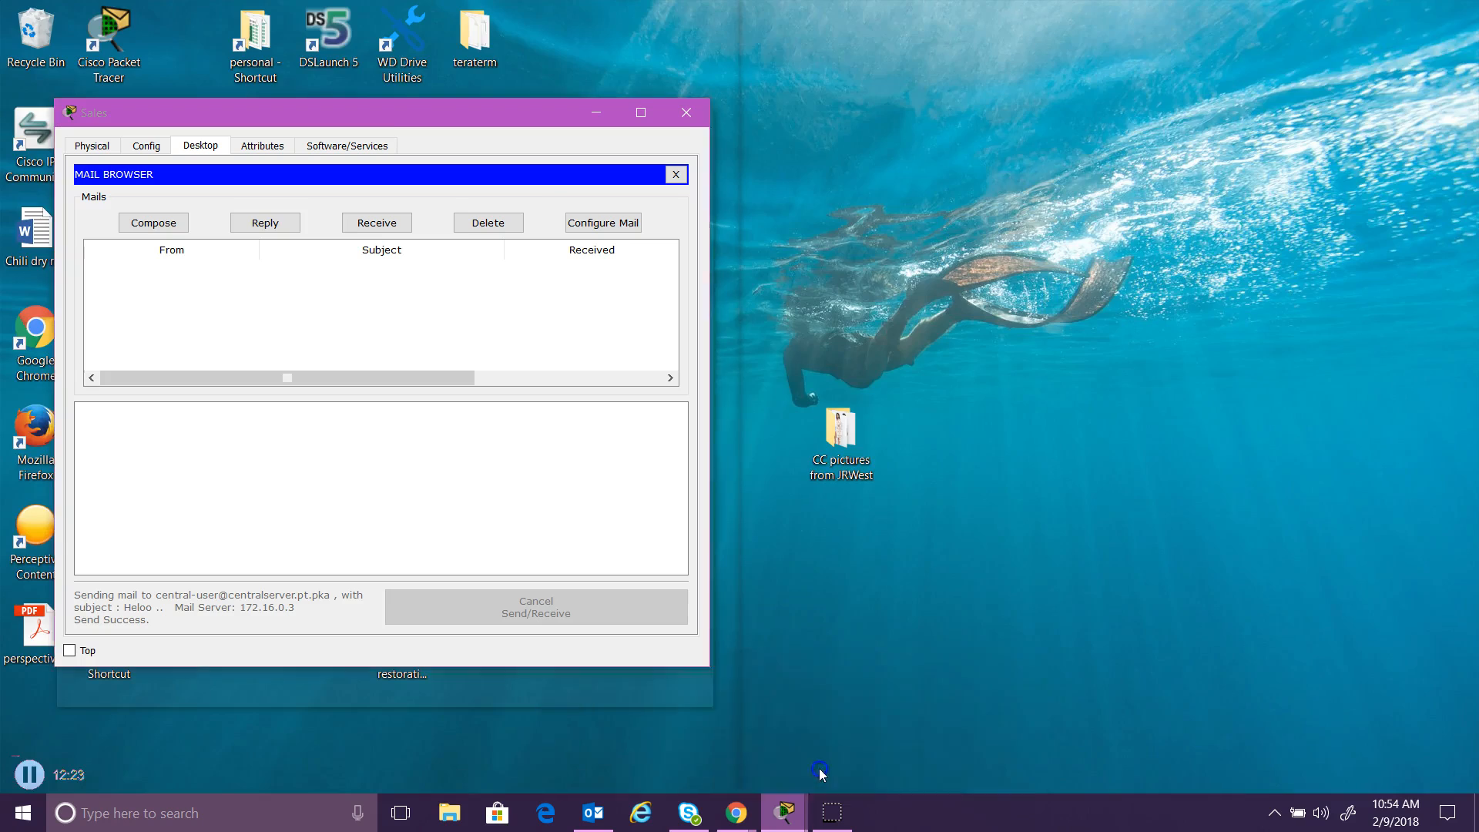
{"action": "left_click", "coordinate": [833, 732]}
{"action": "left_click", "coordinate": [377, 222]}
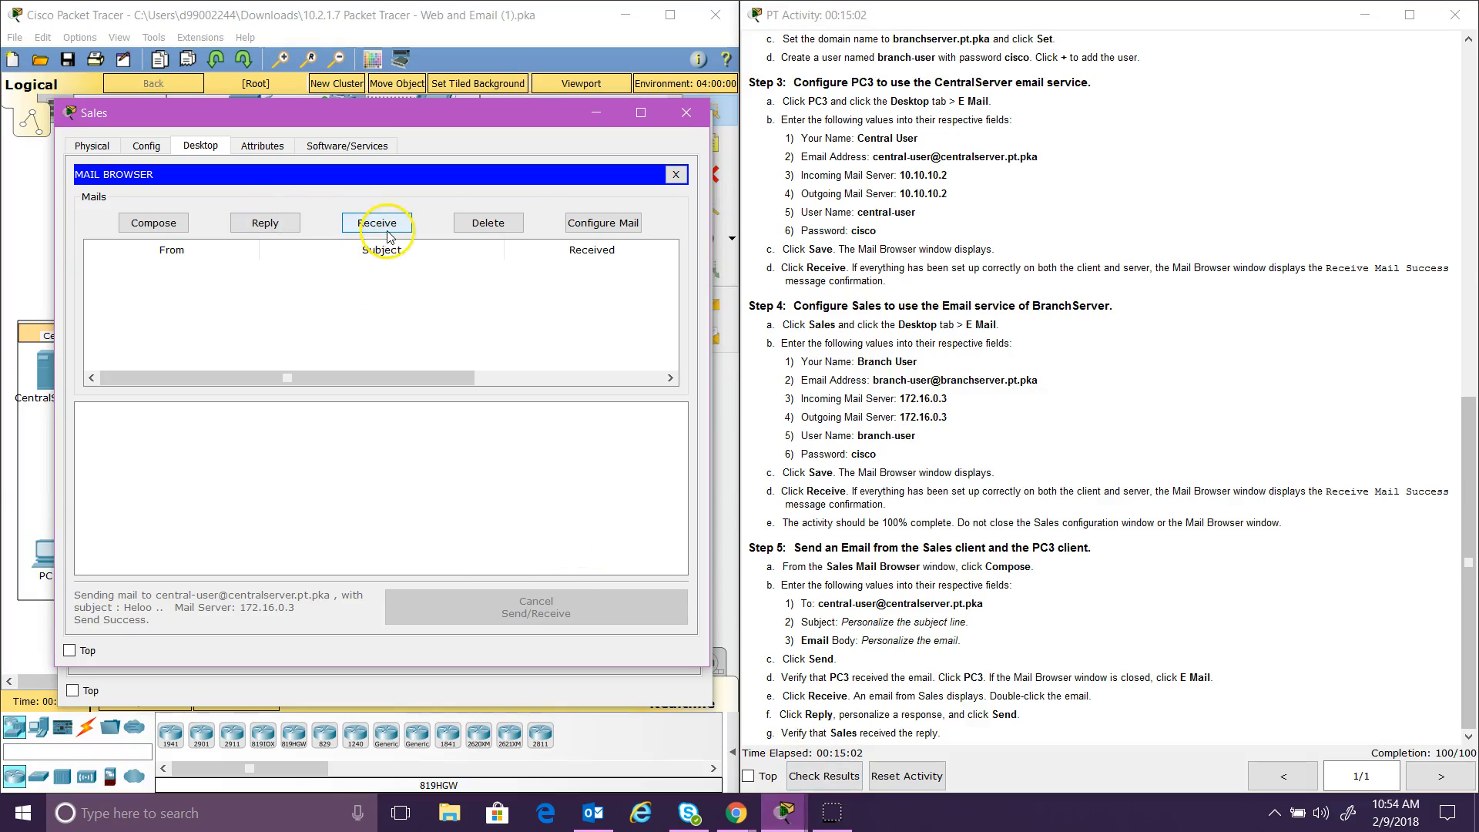
{"action": "double_click", "coordinate": [248, 274]}
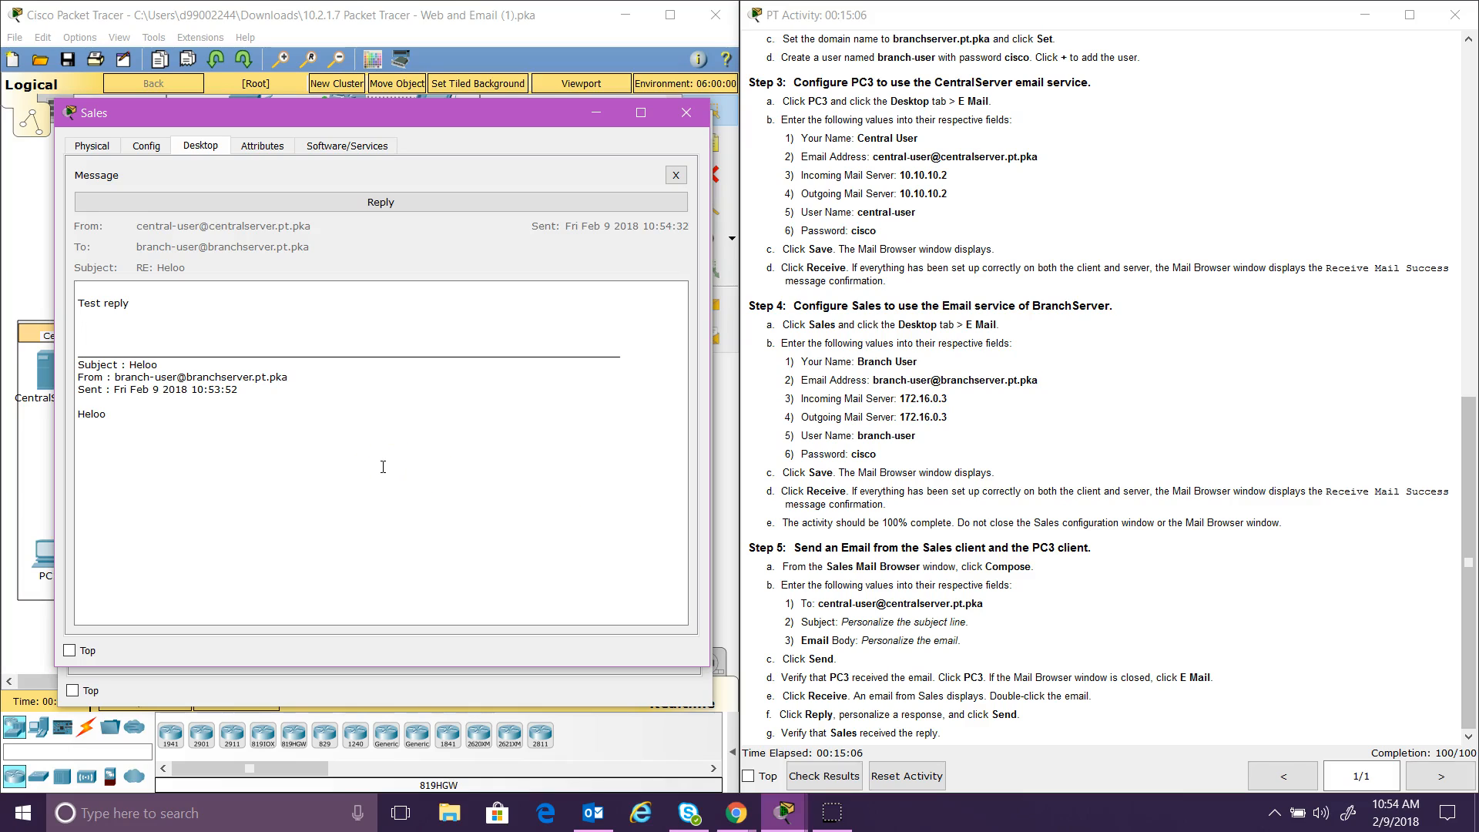
Step: Close the Sales and PC3 device windows, leaving the topology and instructions visible
{"action": "left_click", "coordinate": [1470, 586]}
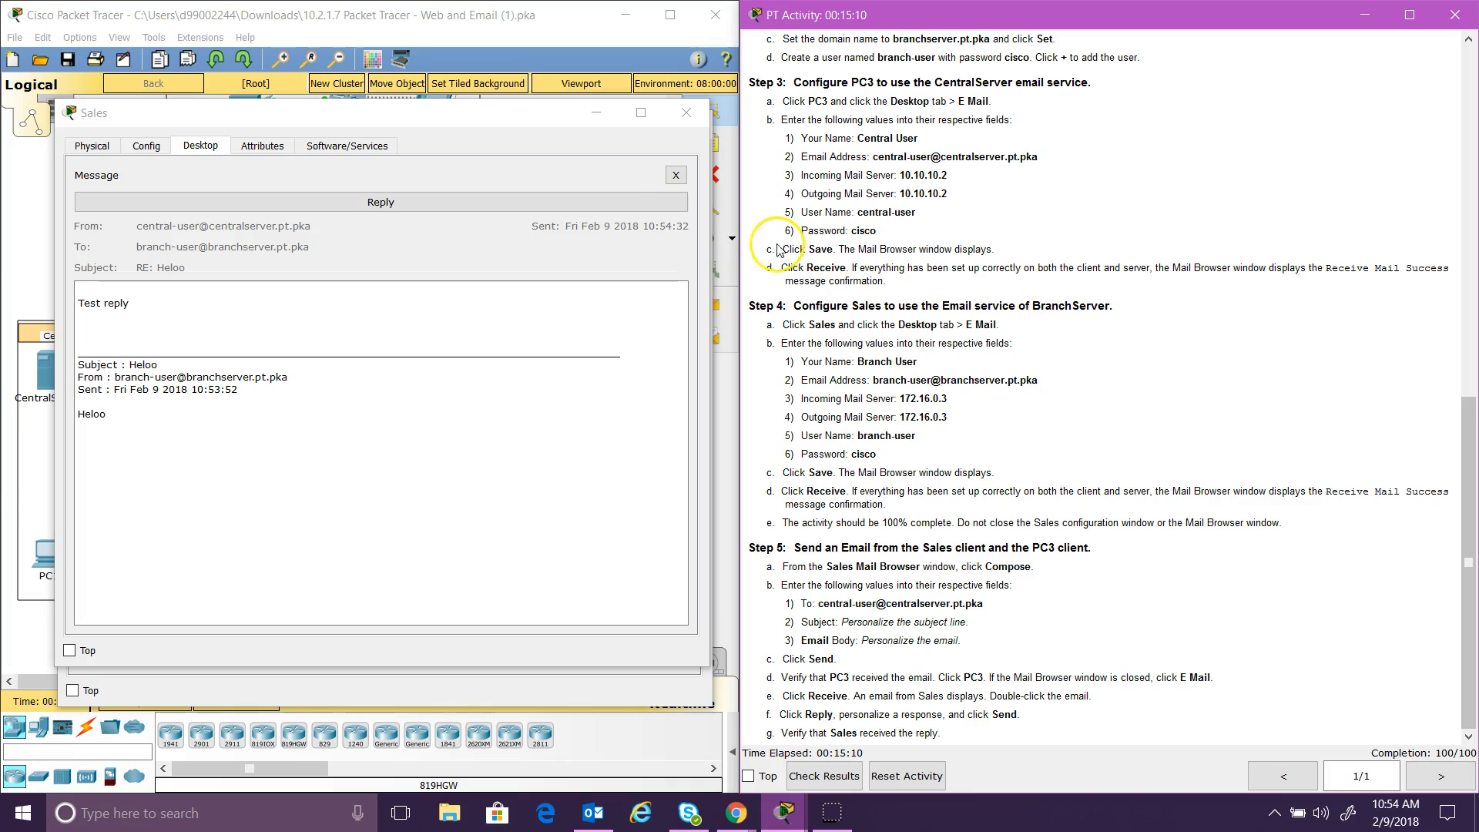
{"action": "left_click", "coordinate": [688, 117]}
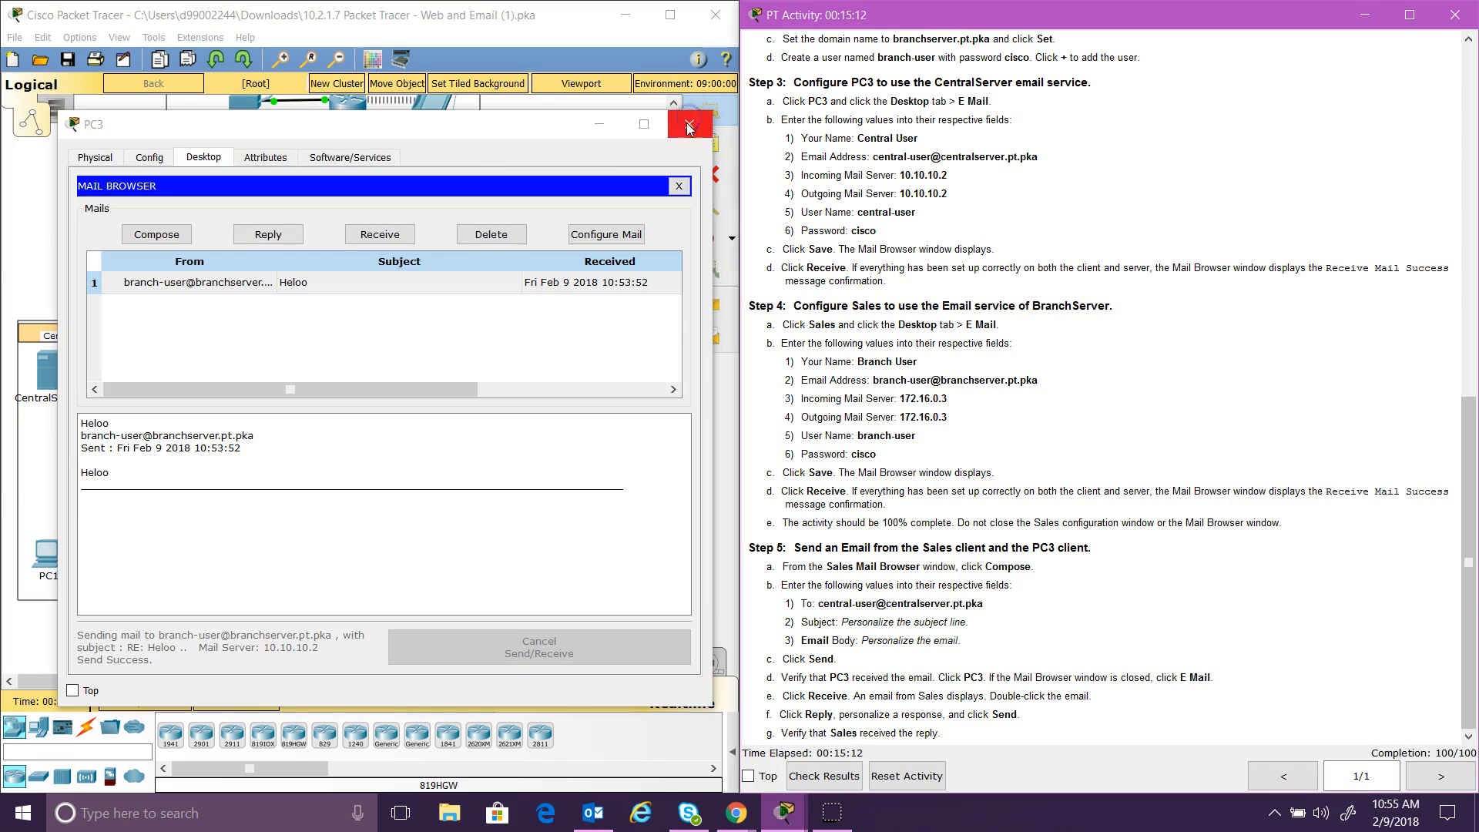
{"action": "left_click", "coordinate": [693, 125]}
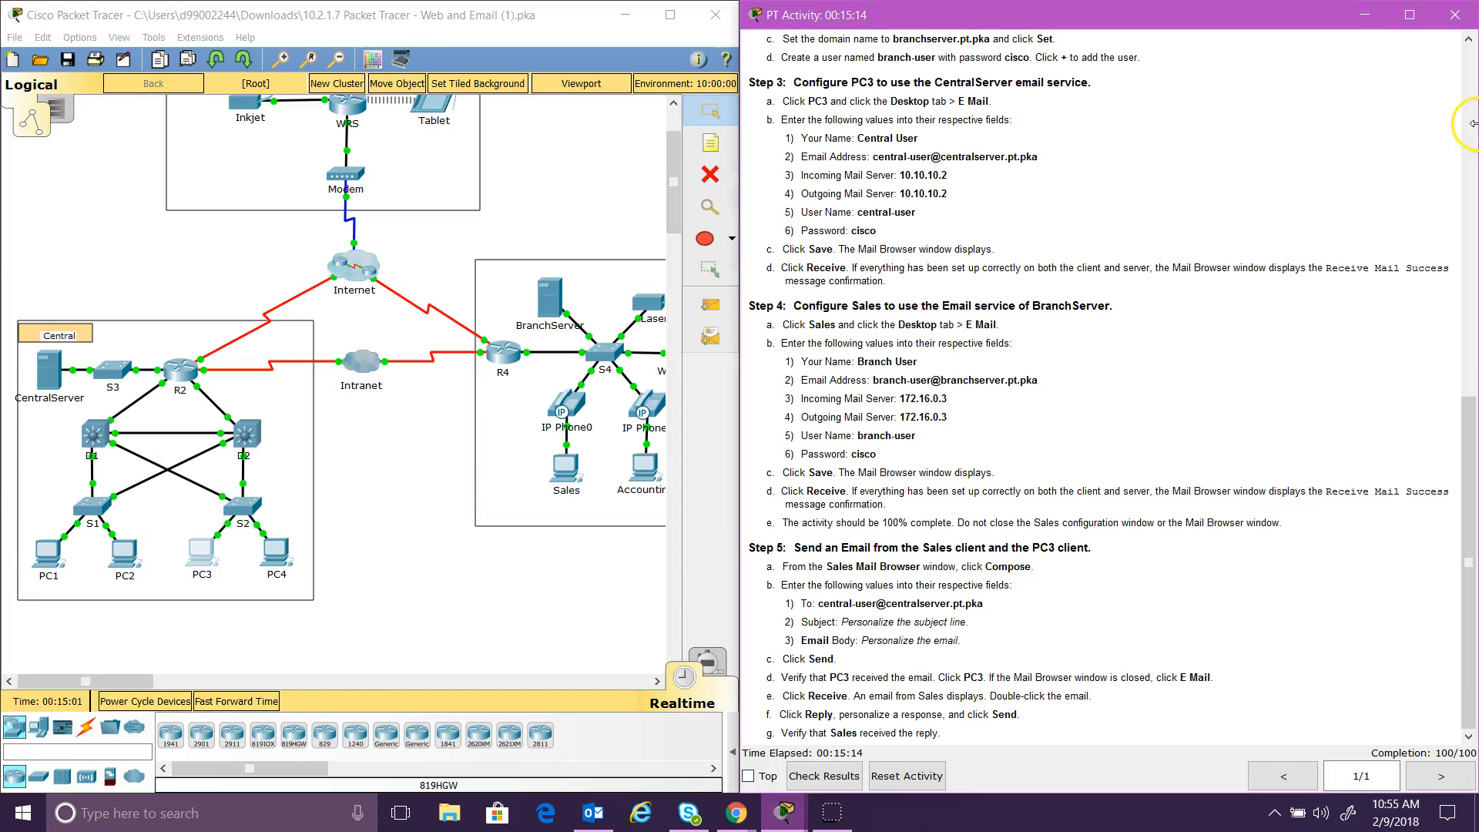
{"action": "left_click_drag", "start_coordinate": [1468, 562], "coordinate": [1468, 135]}
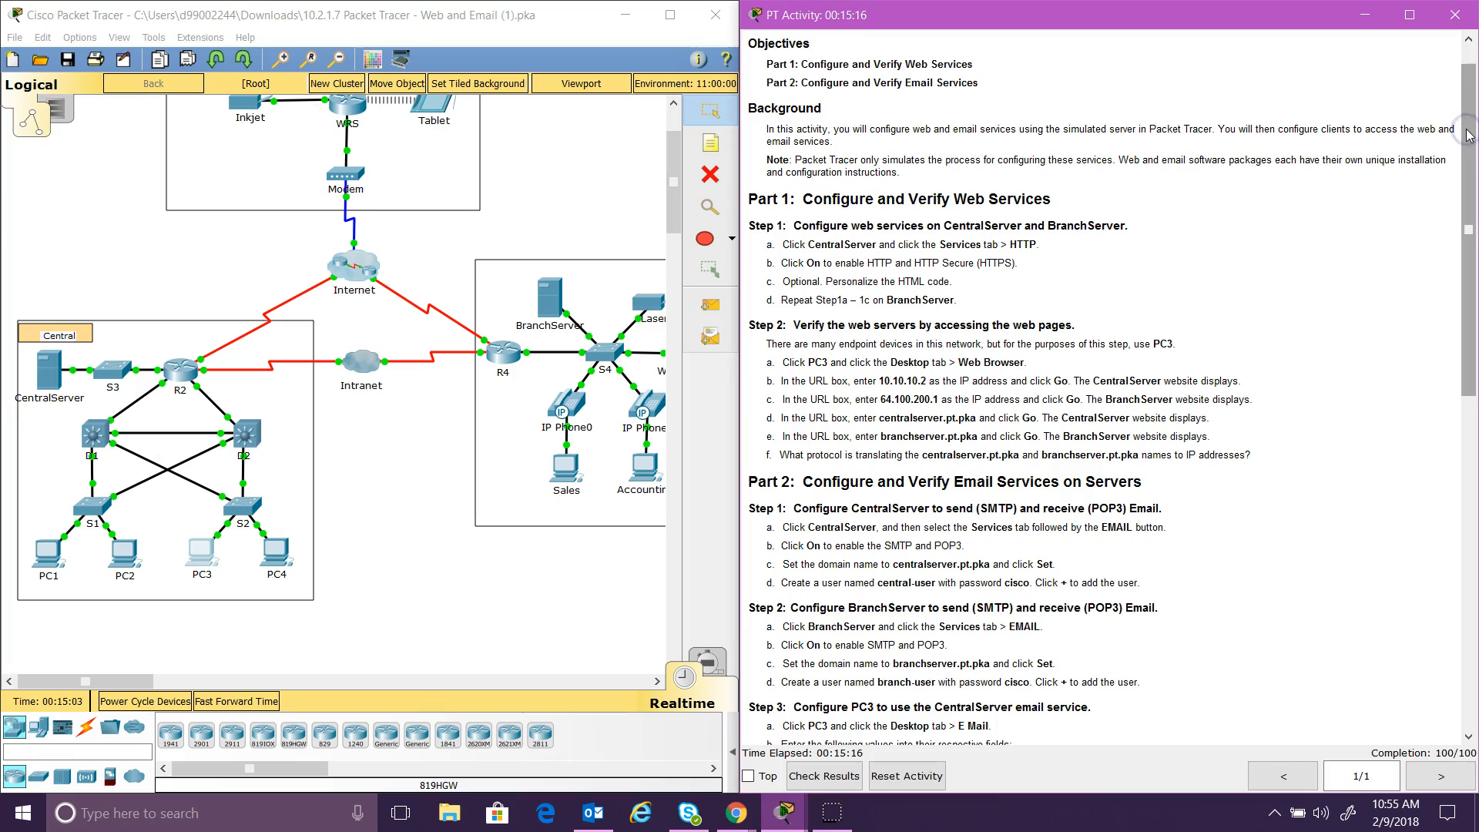